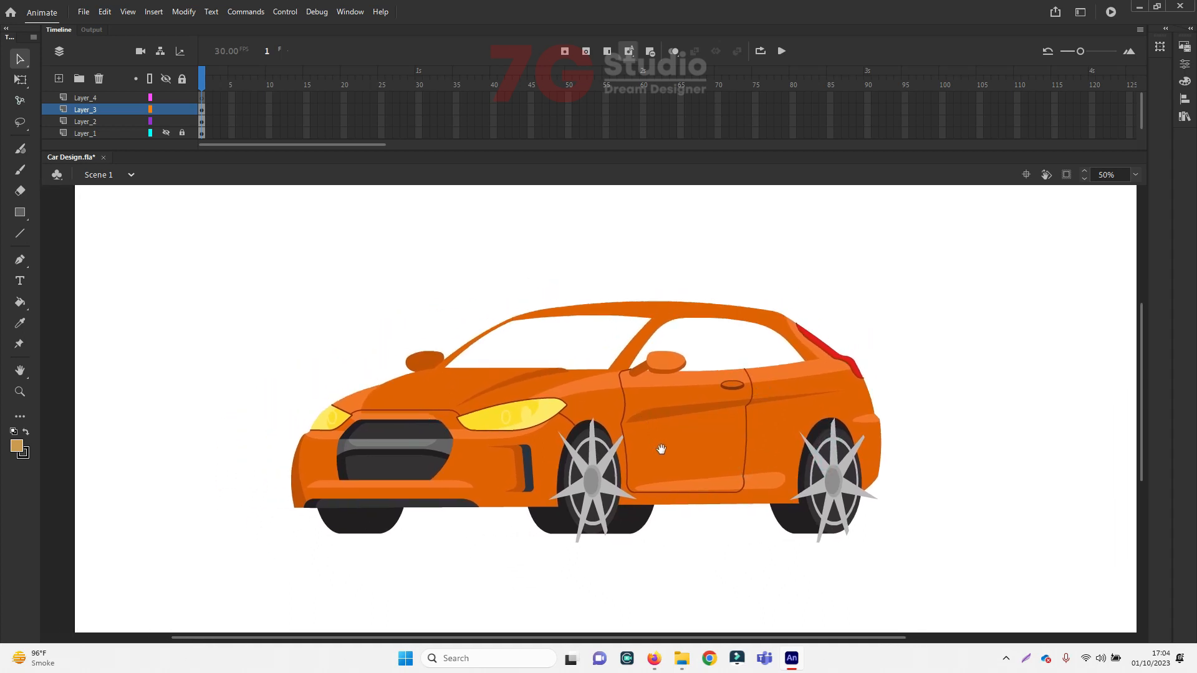
left_click_drag(661, 449, 552, 396)
left_click_drag(488, 428, 555, 422)
key("ctrl+z")
left_click_drag(737, 409, 778, 400)
key("ctrl+z")
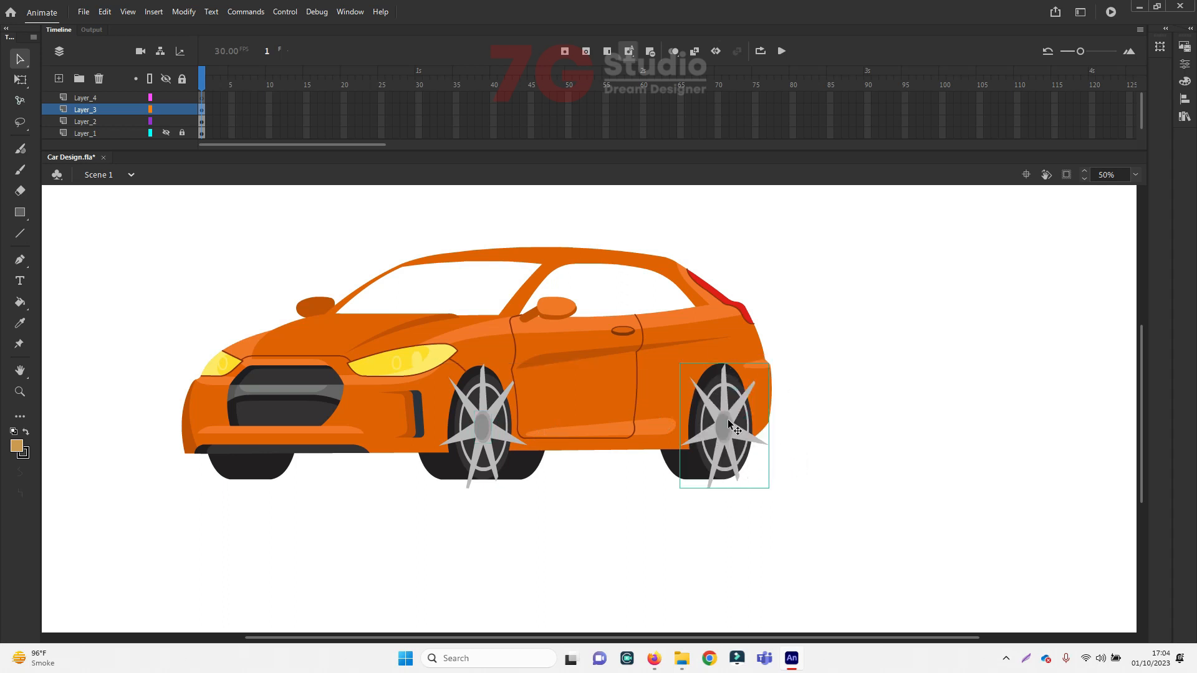
left_click(638, 402, "ctrl+alt")
left_click_drag(582, 431, 595, 414)
left_click(780, 334)
left_click_drag(338, 263, 796, 491)
left_click(789, 360)
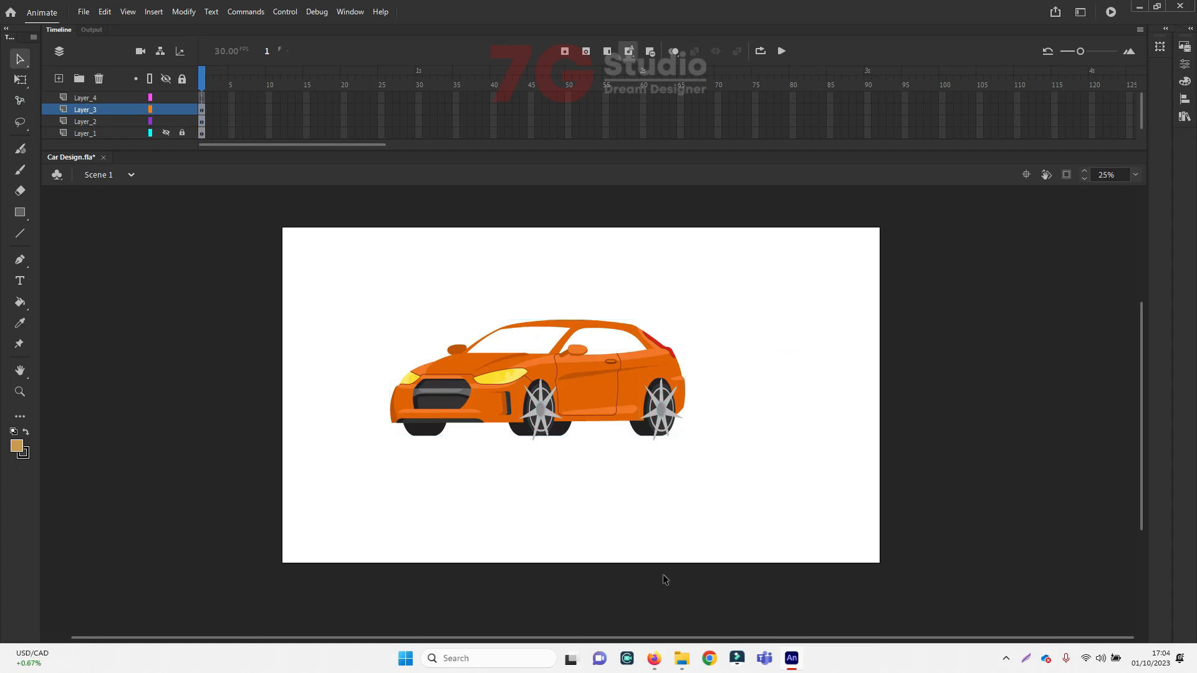
Switch to Firefox to view the 7G Studio Dream Designer channel's videos page, and return to Animate
left_click(654, 658)
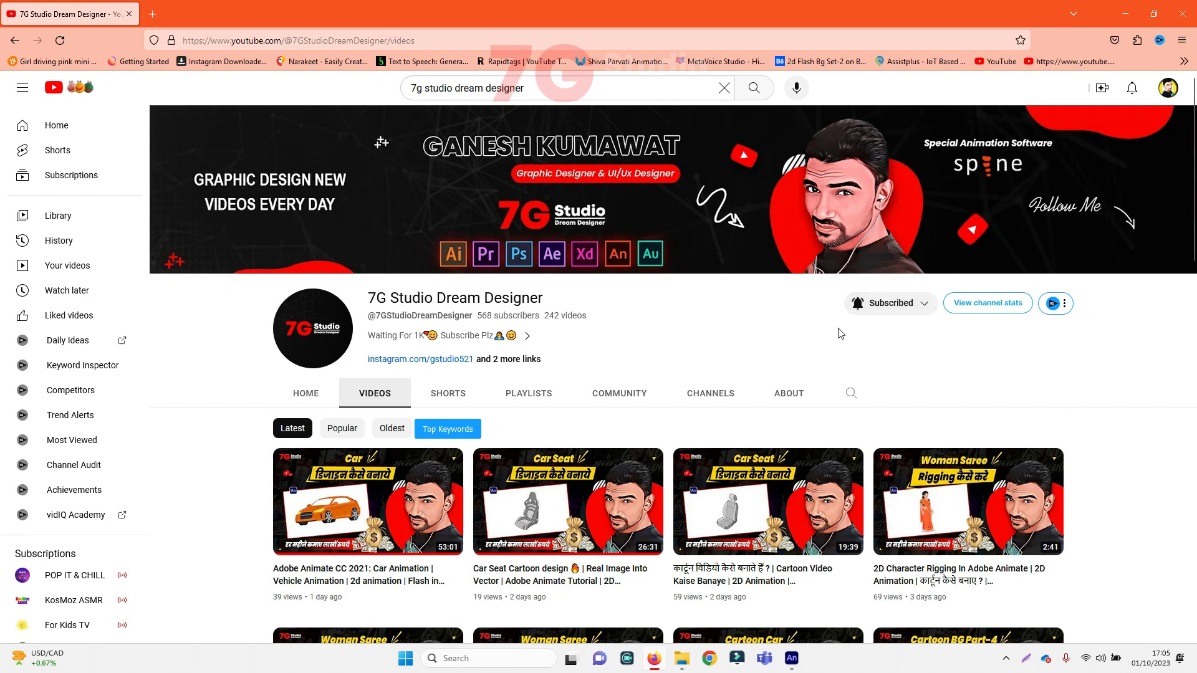
key("alt+Tab")
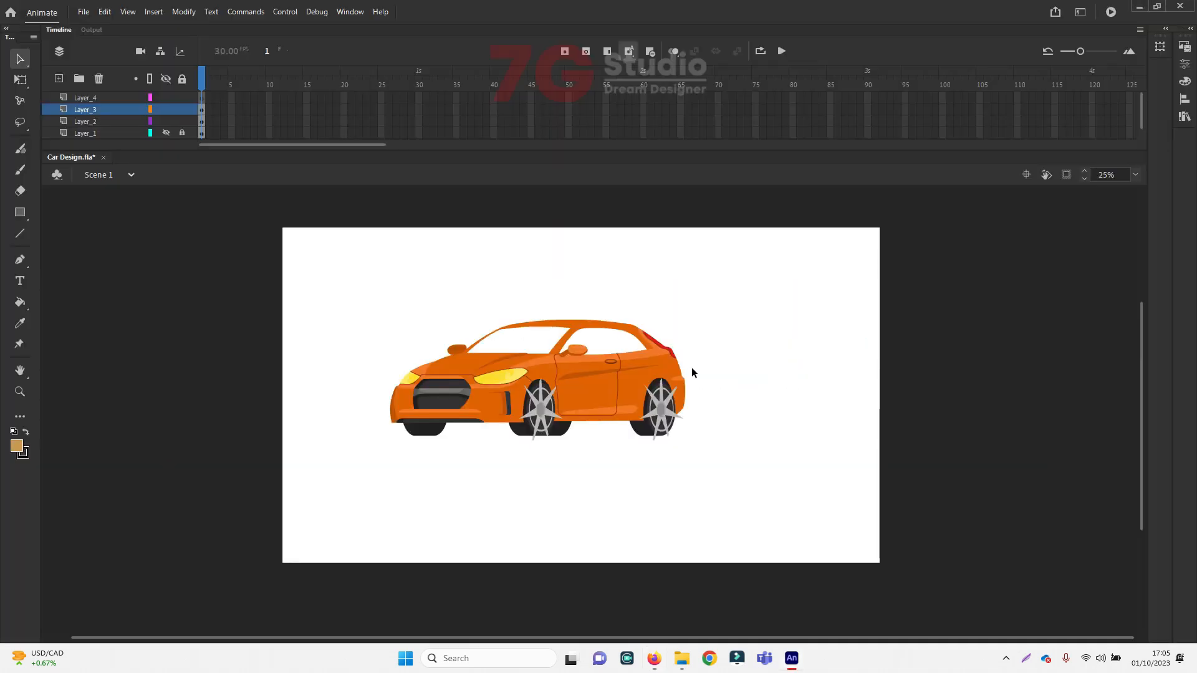
left_click_drag(349, 280, 773, 492)
left_click(761, 414)
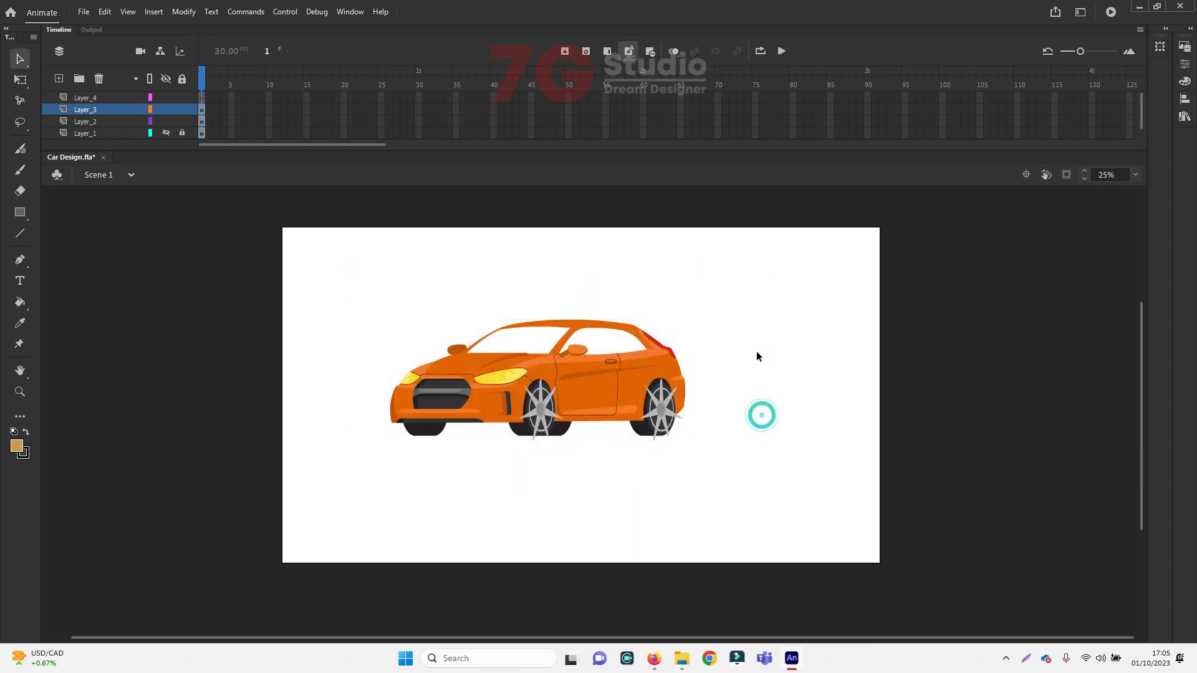
left_click(752, 322)
Create a new 4K (3840 x 2160) ActionScript 3.0 document at 30 fps
key("ctrl+Return")
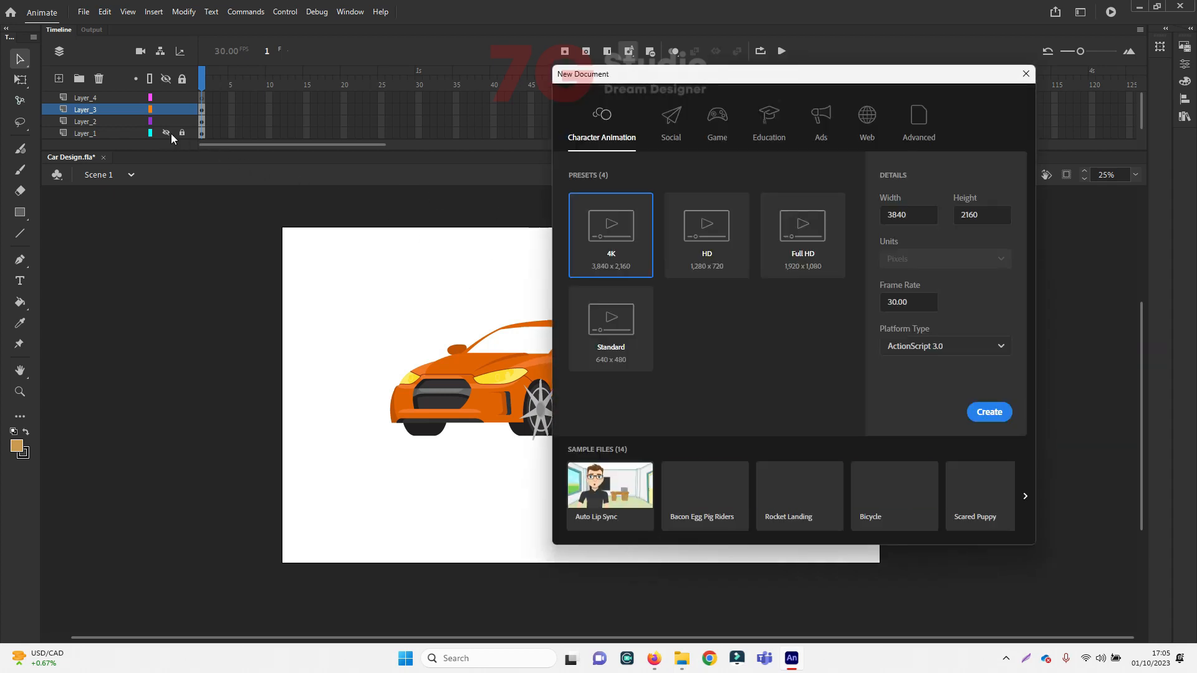
left_click(1007, 412)
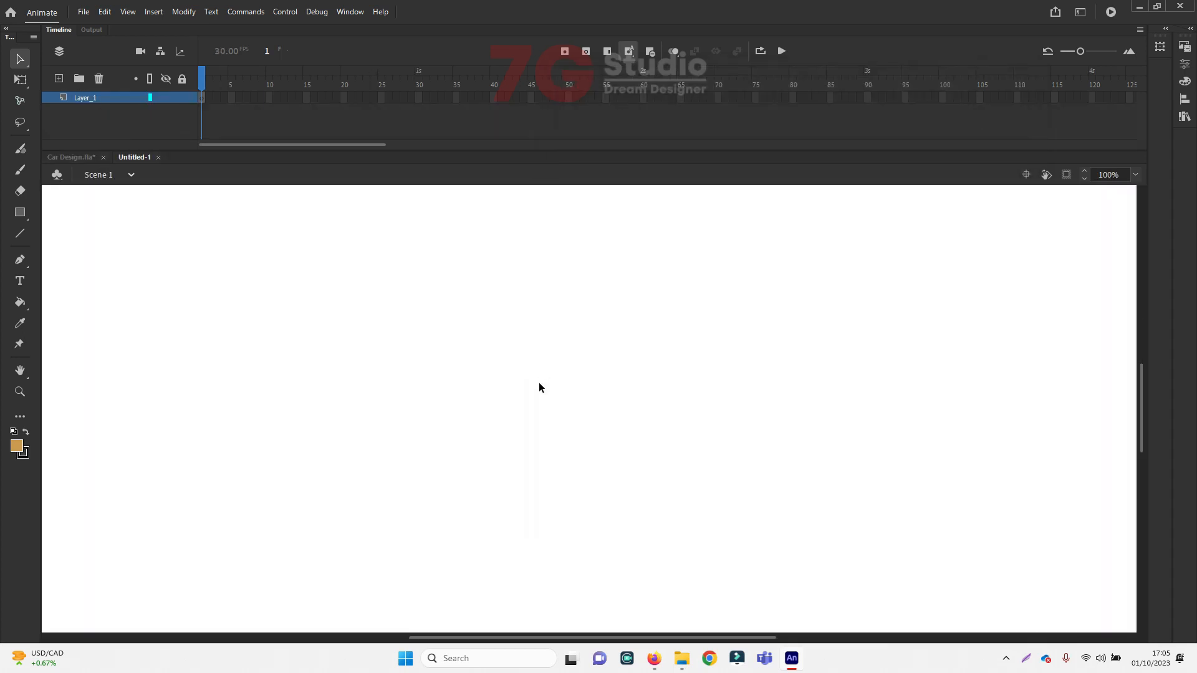
scroll(555, 359, "down", 3)
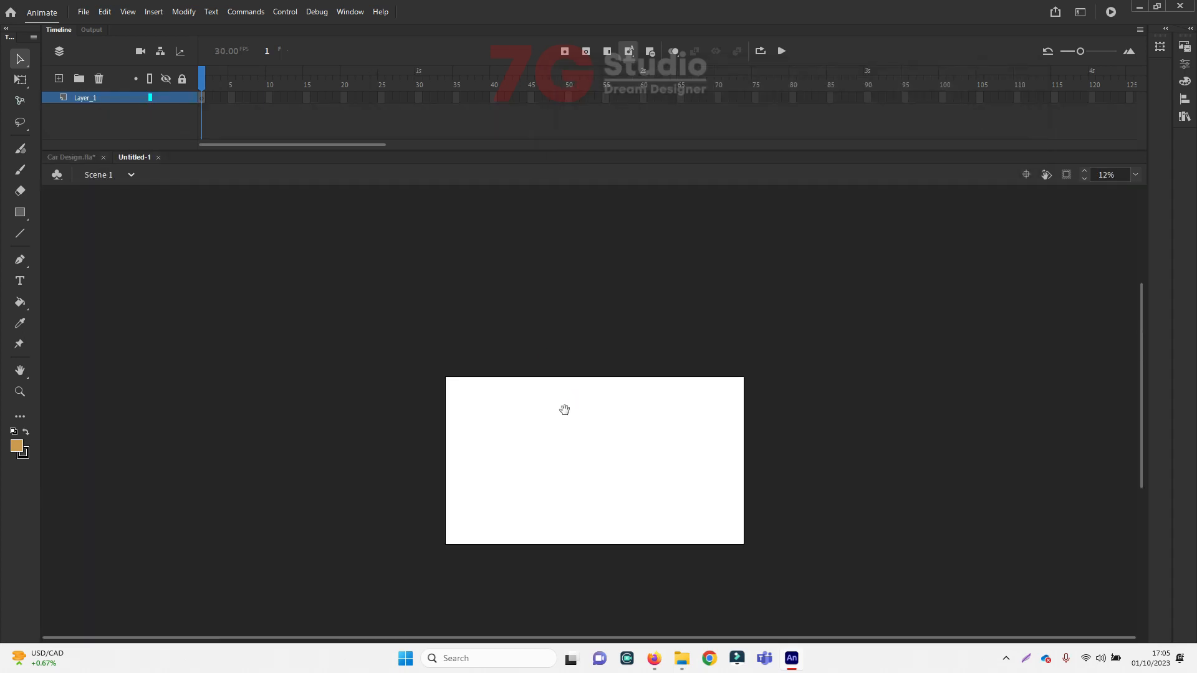
scroll(592, 419, "up", 2)
left_click_drag(612, 417, 583, 366)
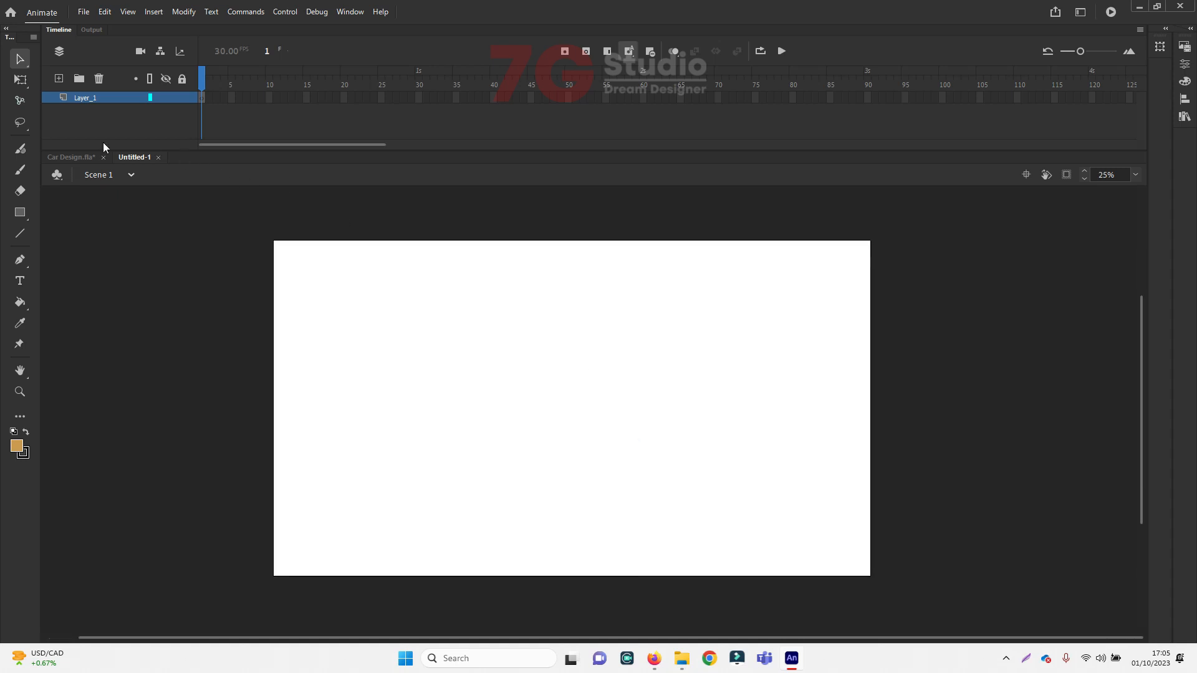
Copy the whole car from Car Design.fla into the new document and close Car Design.fla without saving it
left_click(75, 158)
left_click_drag(347, 279, 810, 483)
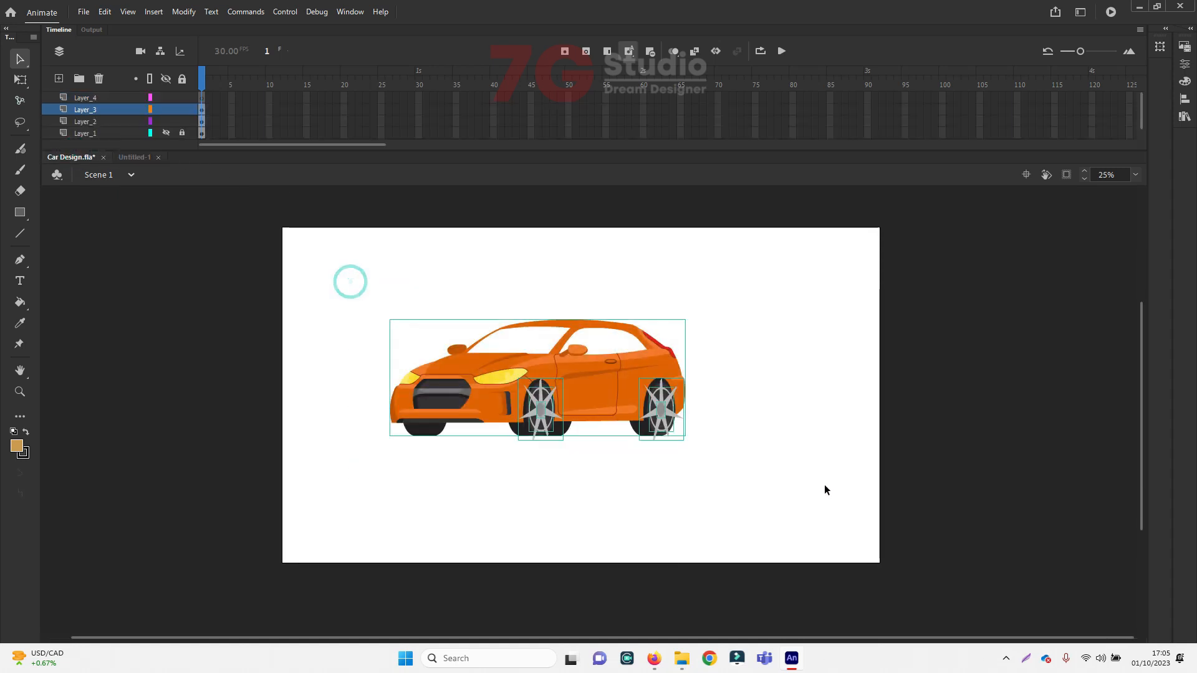
left_click(136, 157)
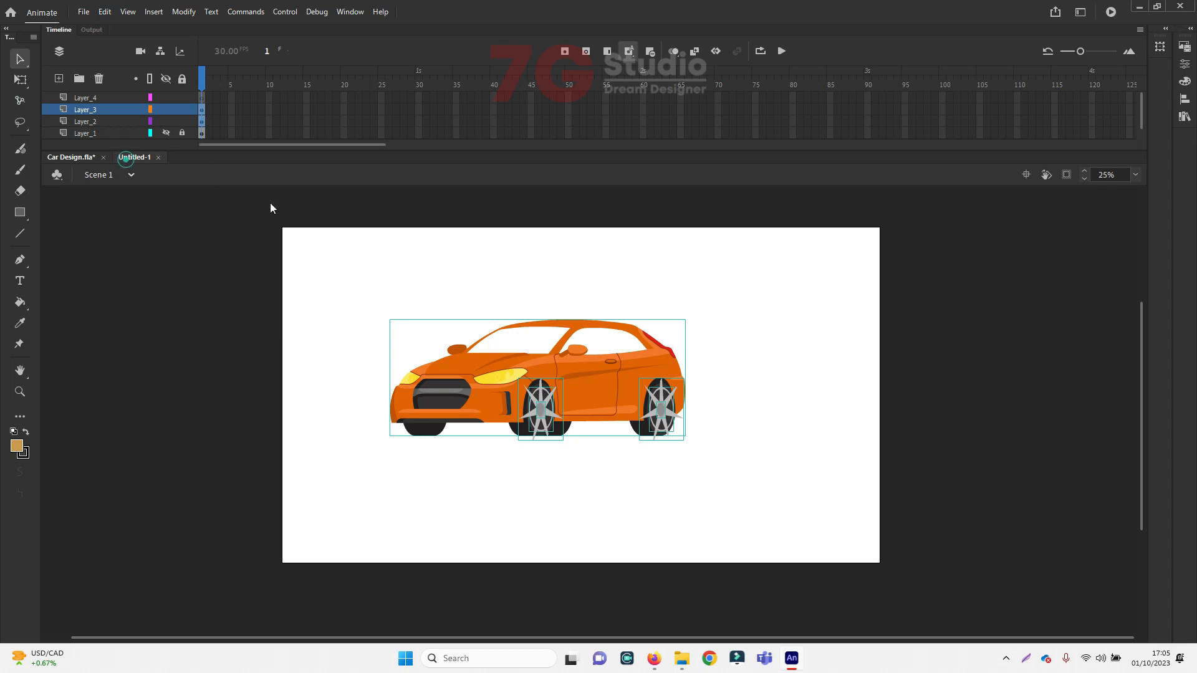
key("ctrl+v")
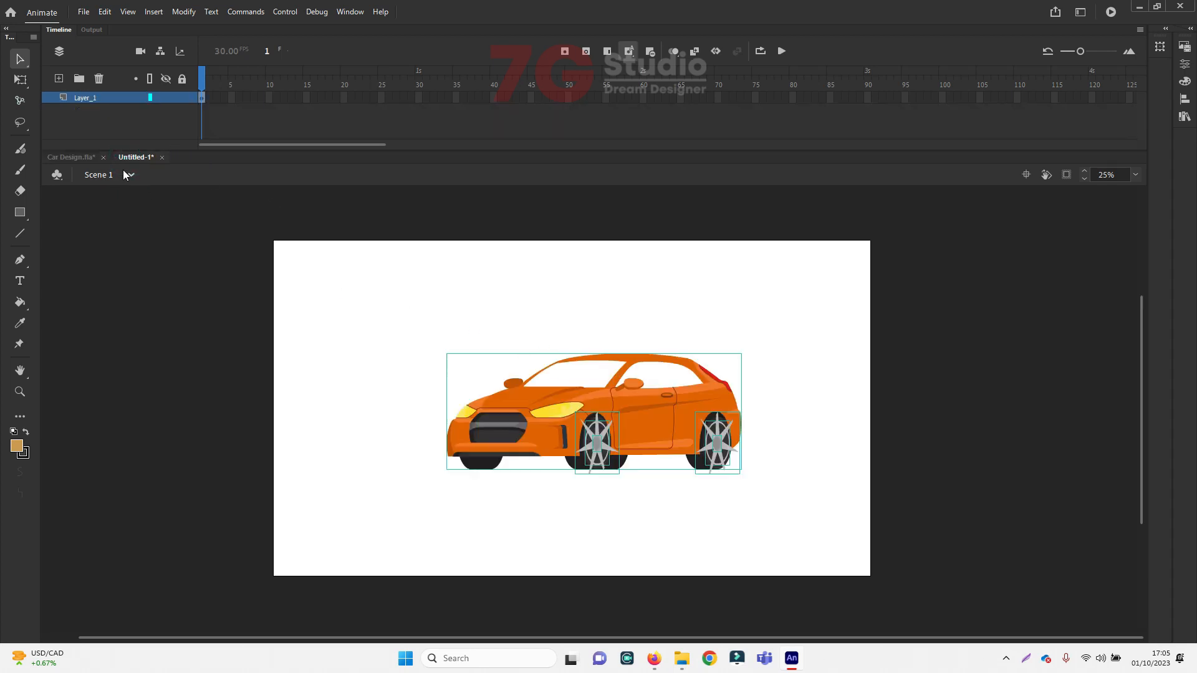
left_click(104, 157)
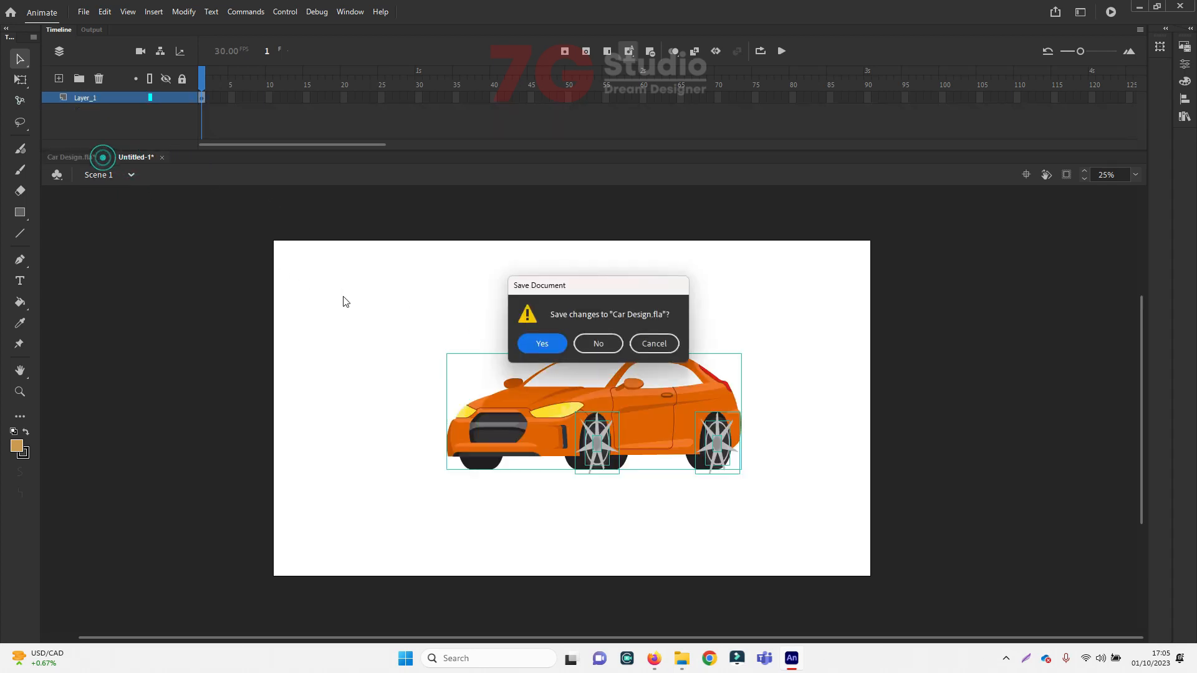
left_click(596, 343)
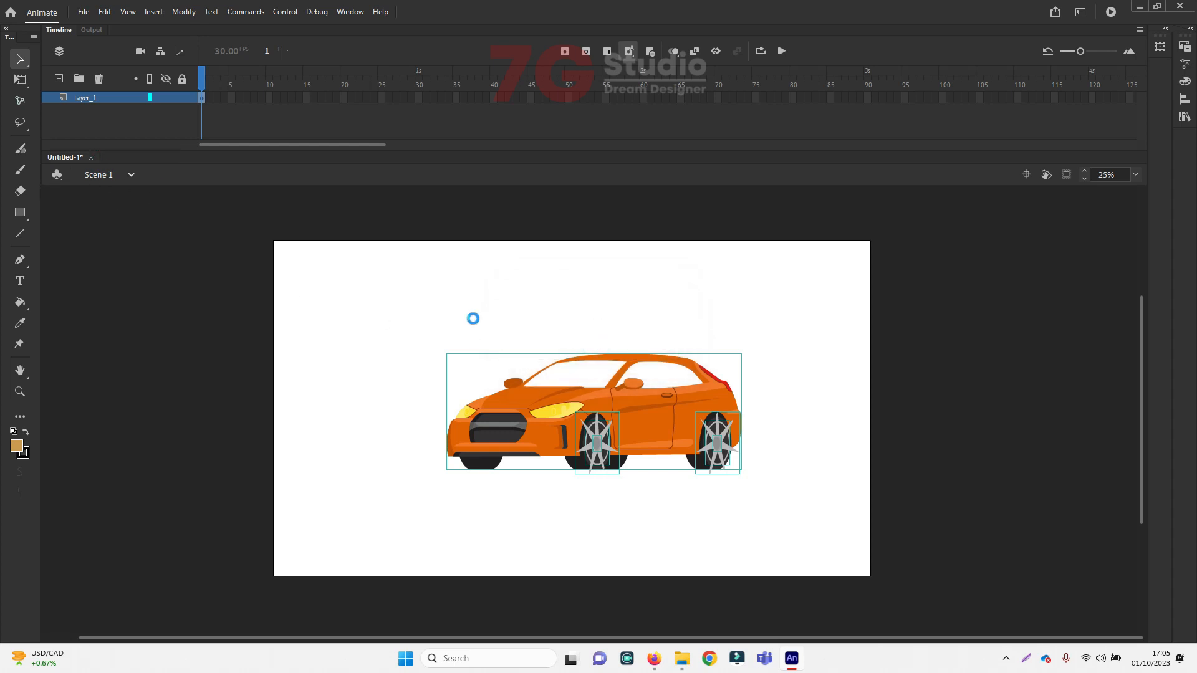
Save the new document on the Desktop as Car, replacing the existing file
key("ctrl+s")
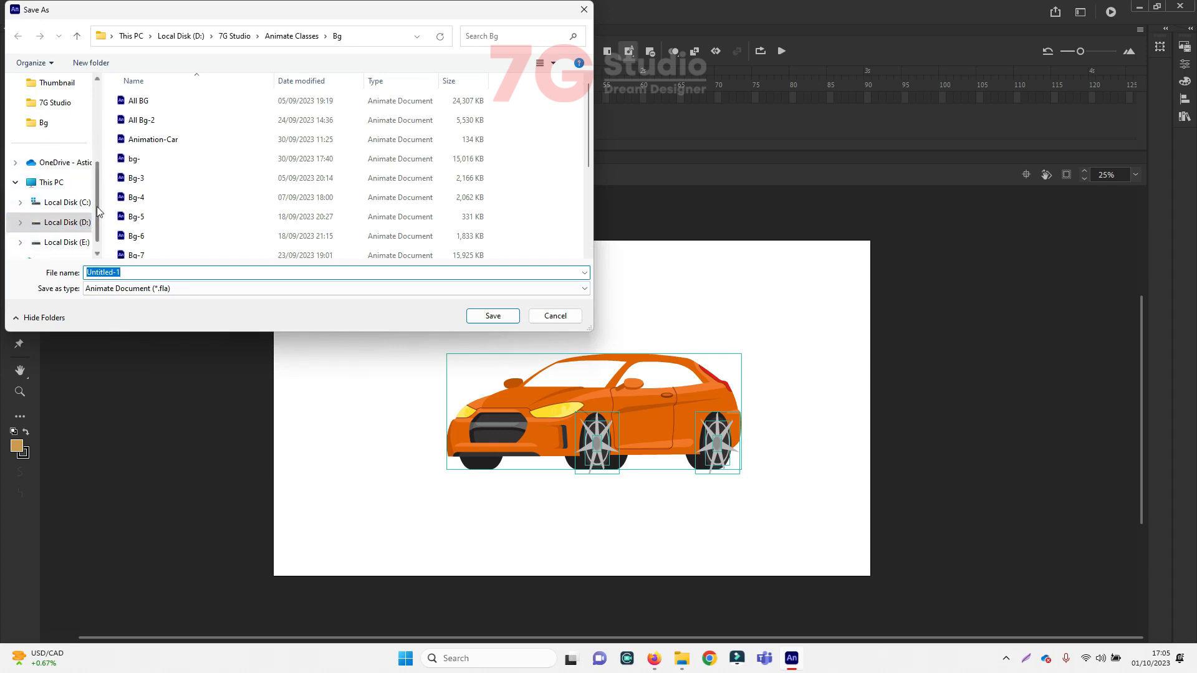
scroll(93, 231, "down", 1)
left_click_drag(96, 237, 97, 140)
left_click(50, 182)
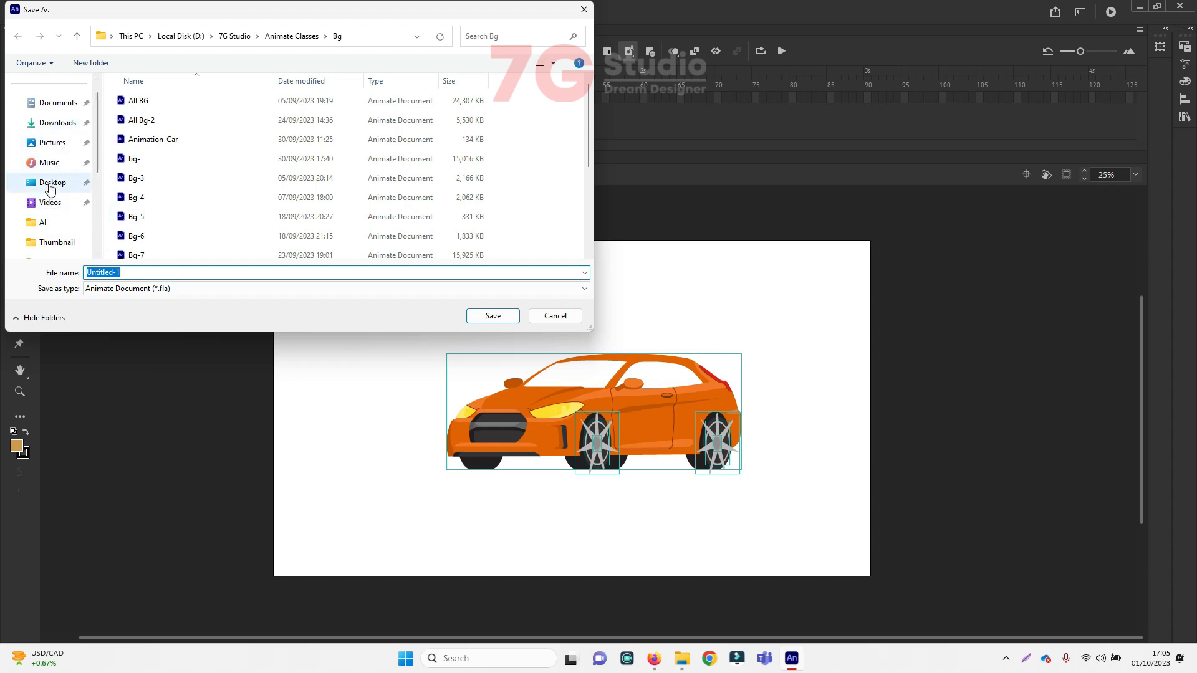
left_click(210, 271)
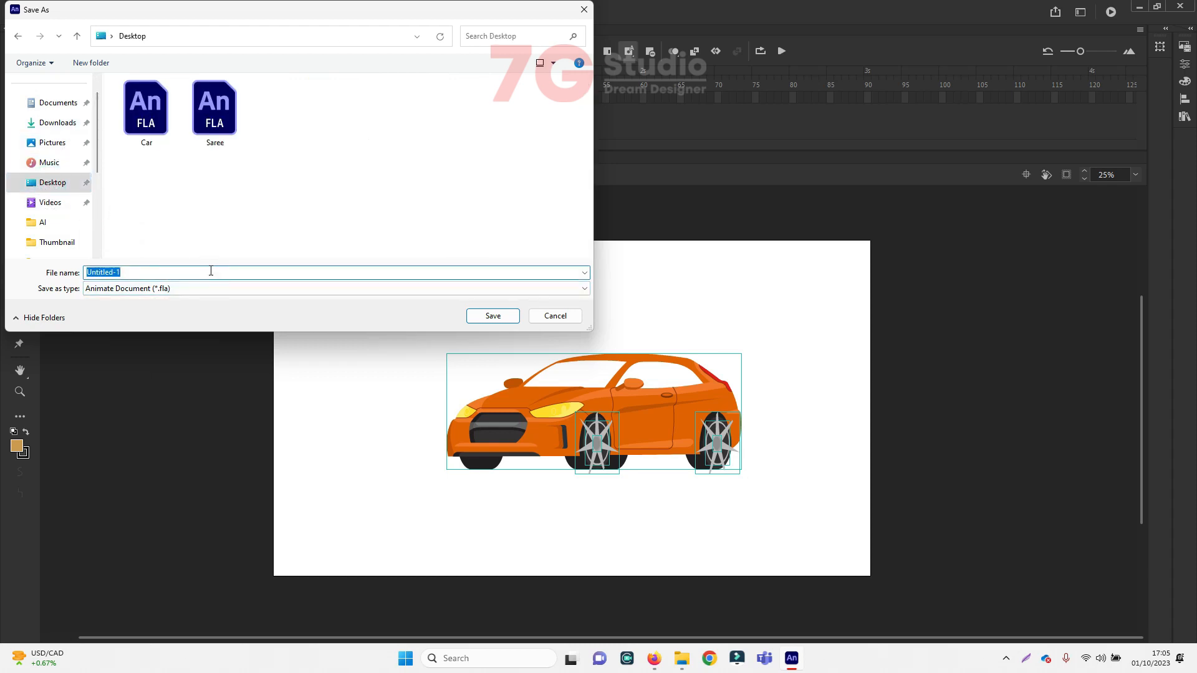
double_click(146, 106)
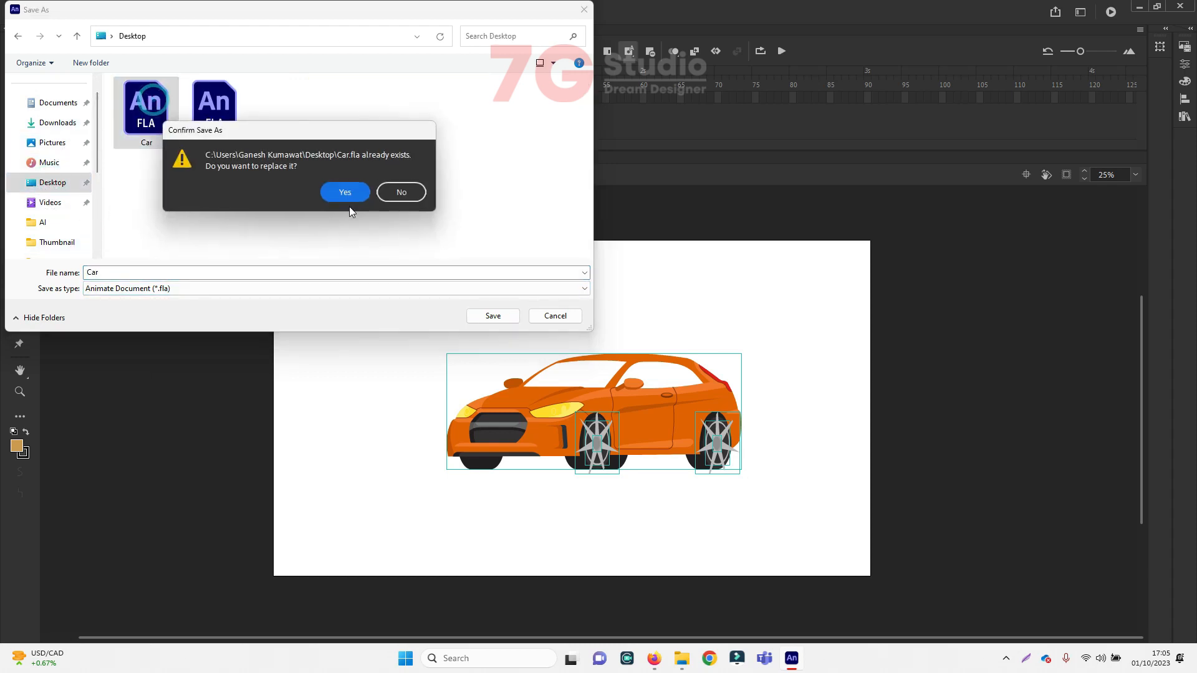
left_click(347, 195)
left_click(591, 310)
Add a new layer above the car artwork and lock Layer_1
left_click_drag(783, 372, 595, 363)
left_click_drag(383, 282, 841, 538)
left_click(578, 364)
left_click(609, 367, "ctrl")
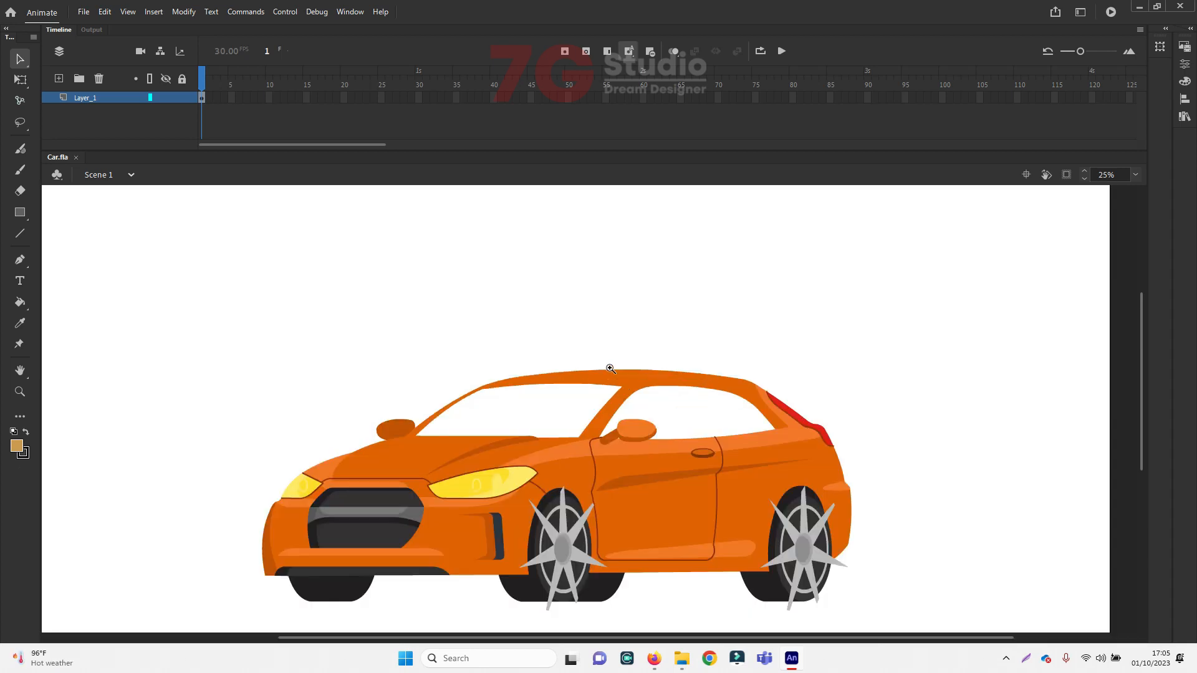
left_click(610, 368, "ctrl")
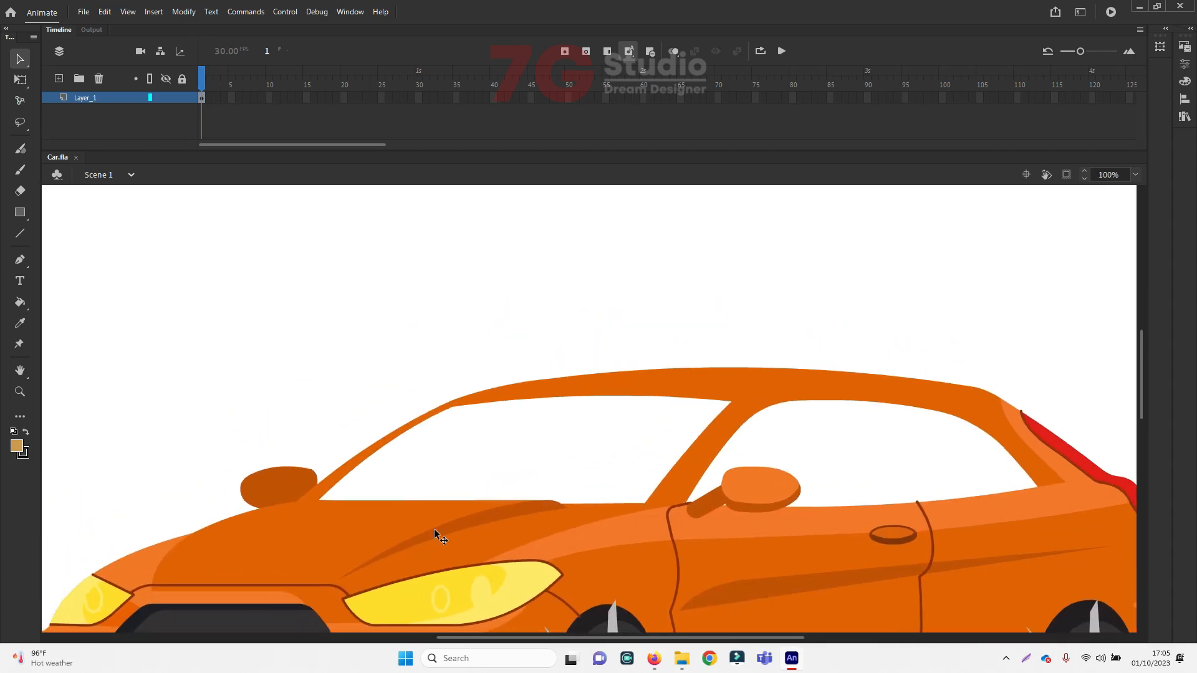
key("n")
left_click(59, 78)
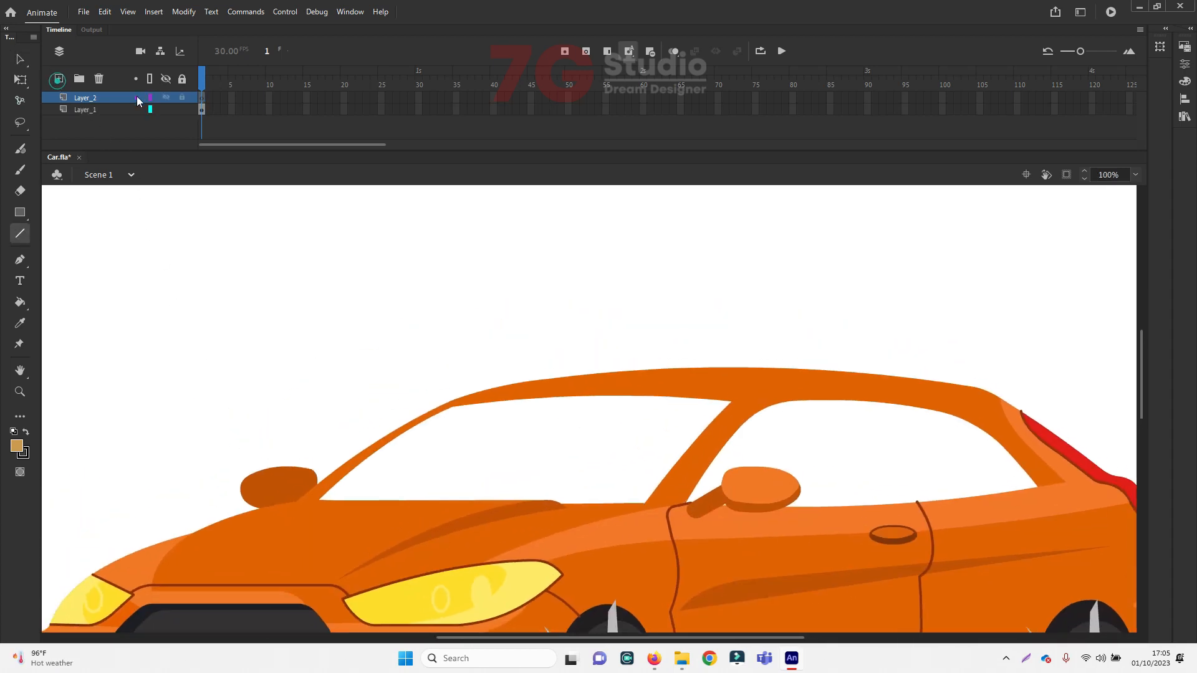
left_click(167, 108)
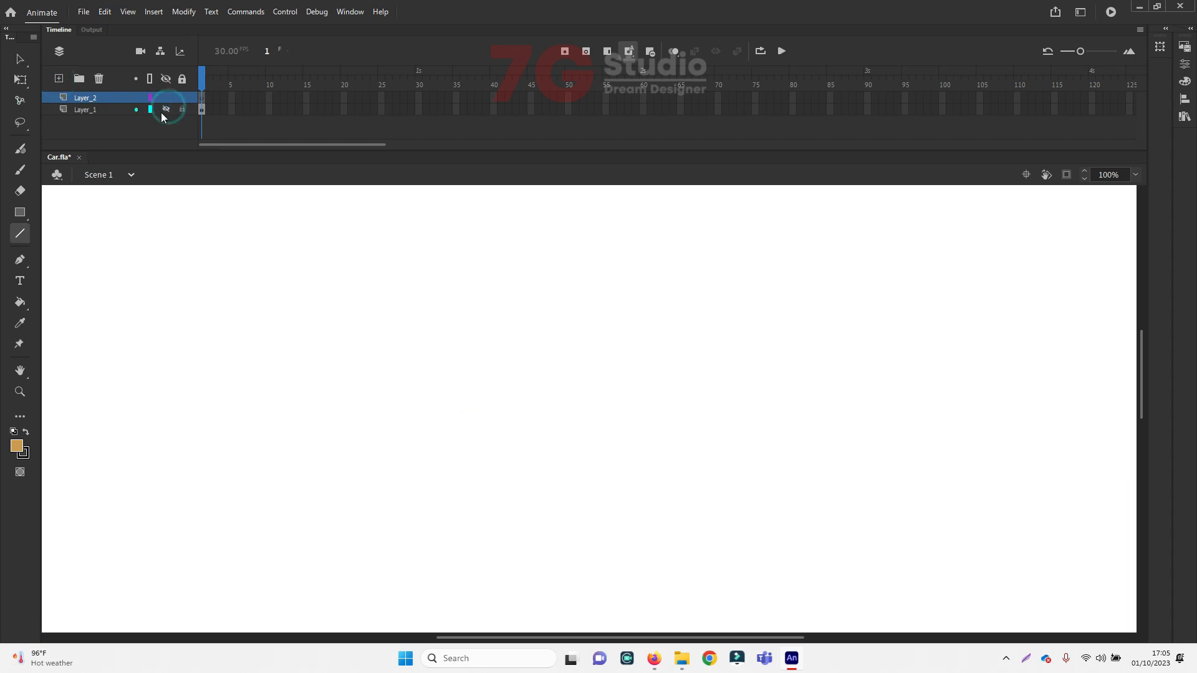
left_click(165, 109)
left_click(182, 110)
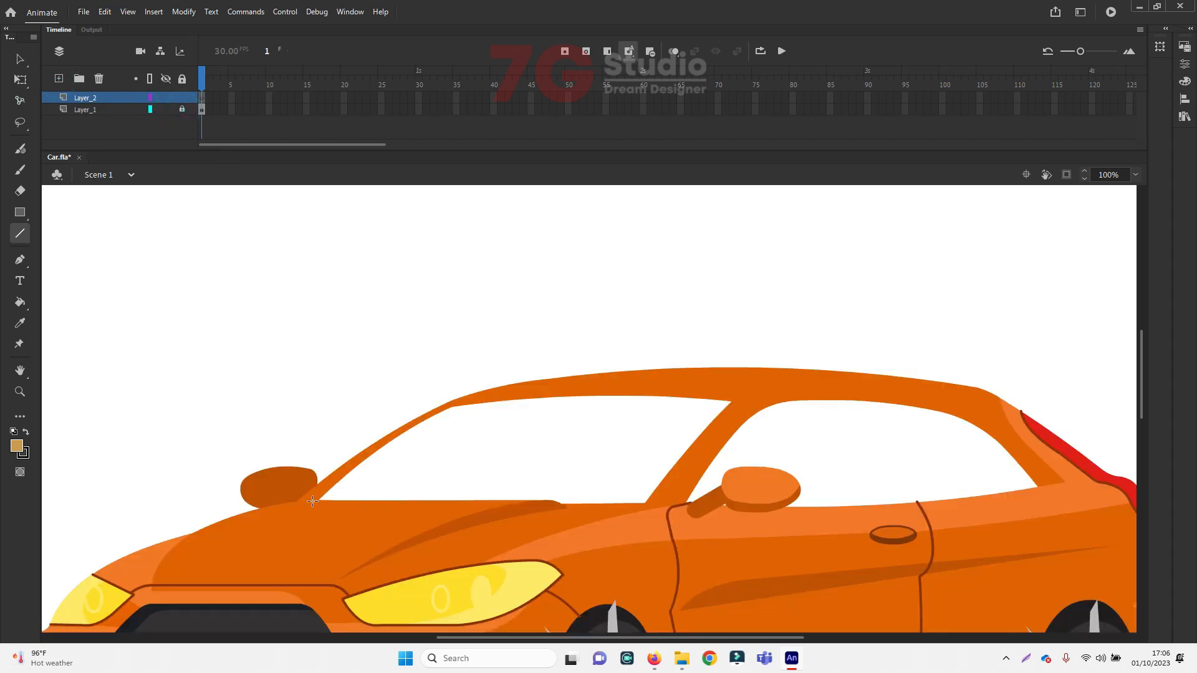
Outline the whole window area with a closed chain of straight lines and fill it with white sampled from the stage
mouse_move(305, 503)
left_mouse_down()
mouse_move(478, 395)
mouse_move(432, 415)
mouse_move(747, 388)
left_mouse_up()
left_click_drag(747, 388, 304, 509)
left_click(518, 429, "ctrl+alt")
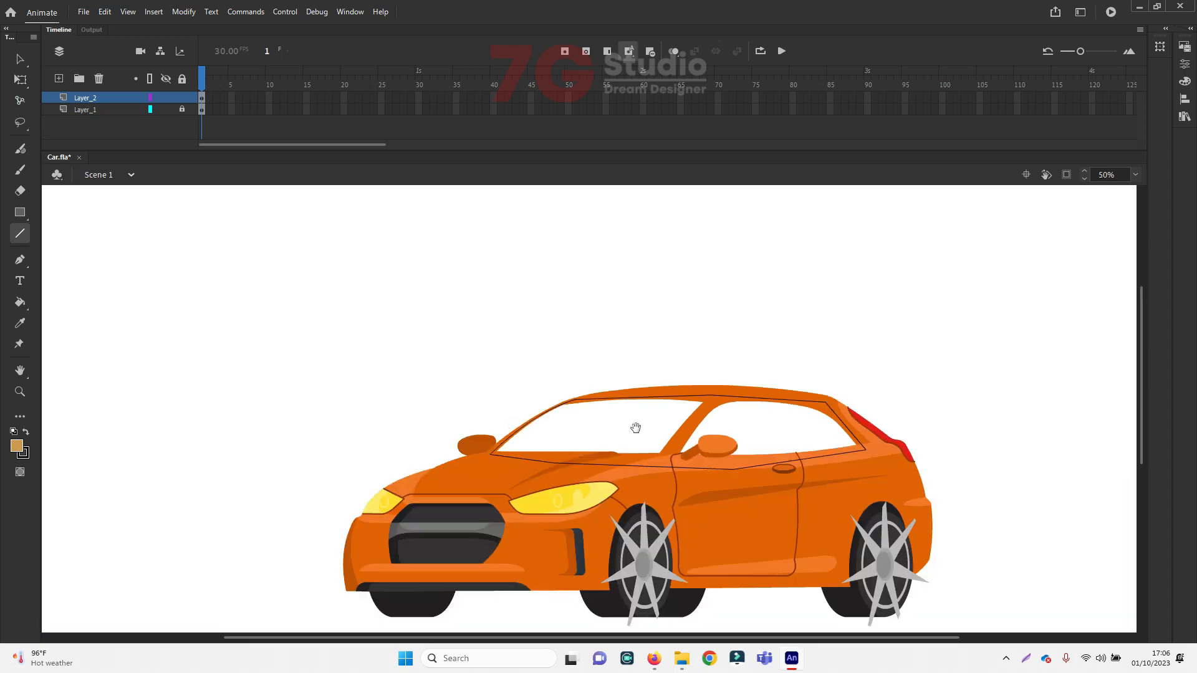
left_click_drag(661, 428, 394, 422)
key("i")
left_click(524, 307)
left_click(500, 421)
Recolor the window shape's fill to a medium blue swatch and delete its black outline
key("v")
left_click(486, 415)
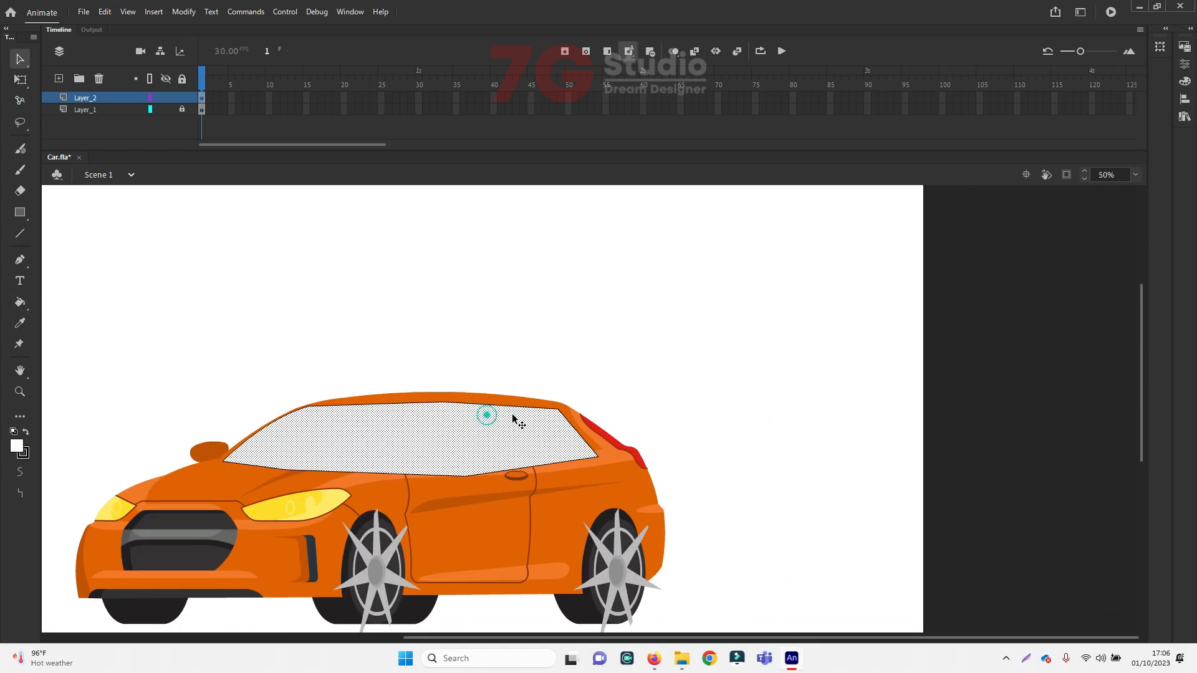
left_click(1184, 81)
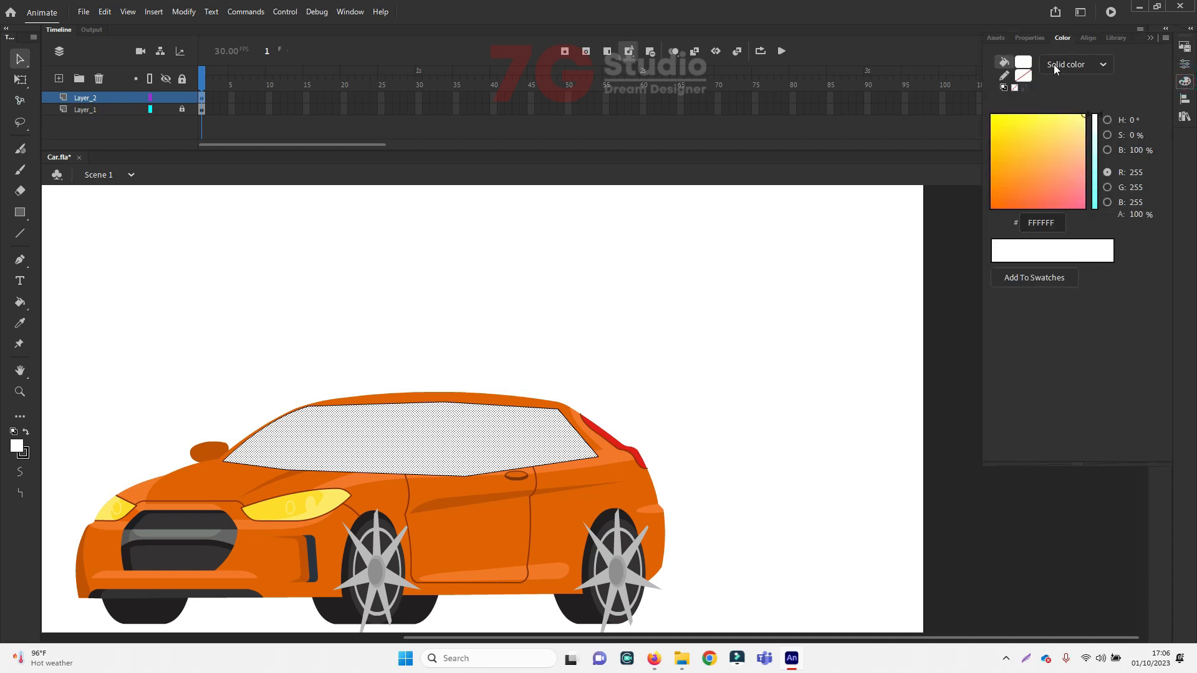
left_click(1024, 62)
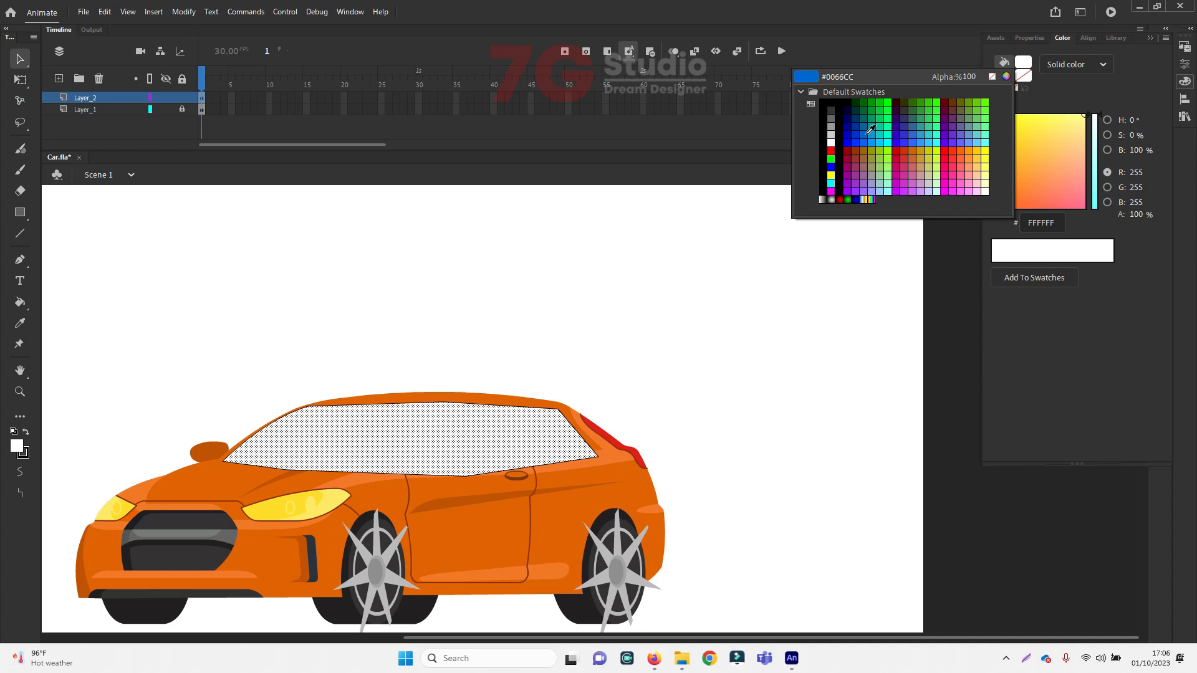
left_click(872, 131)
left_click(738, 300)
double_click(555, 408)
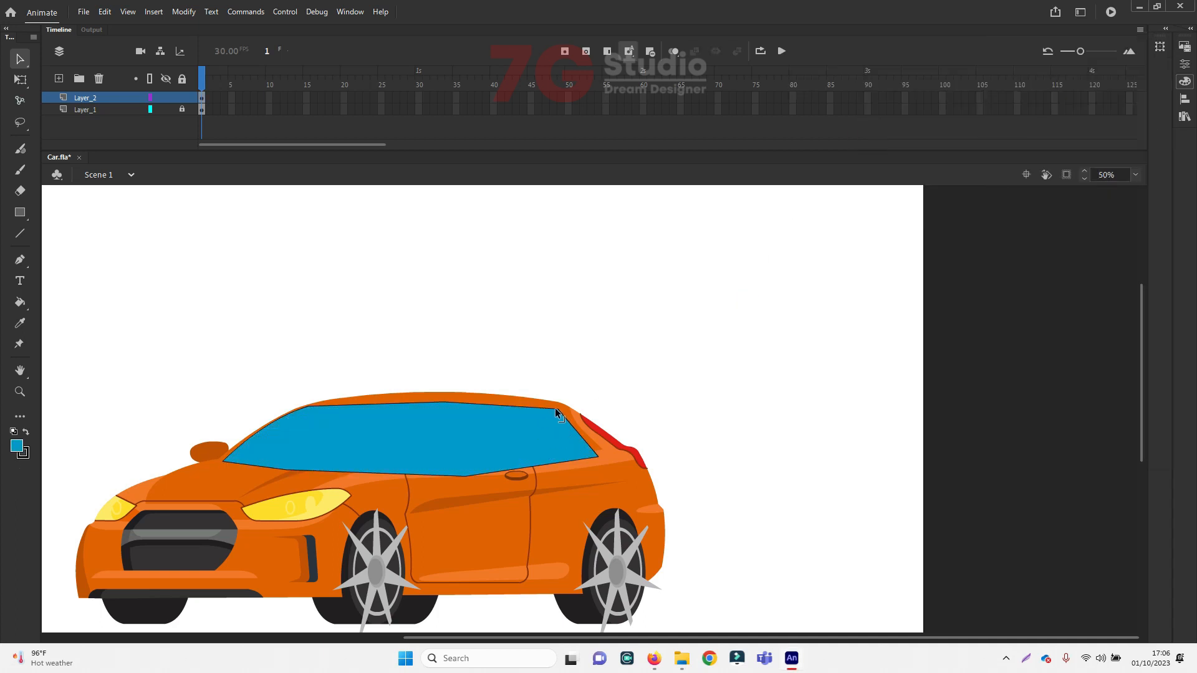
key("Delete")
Set the alpha of the blue window shape's fill to 30%
left_click(516, 450)
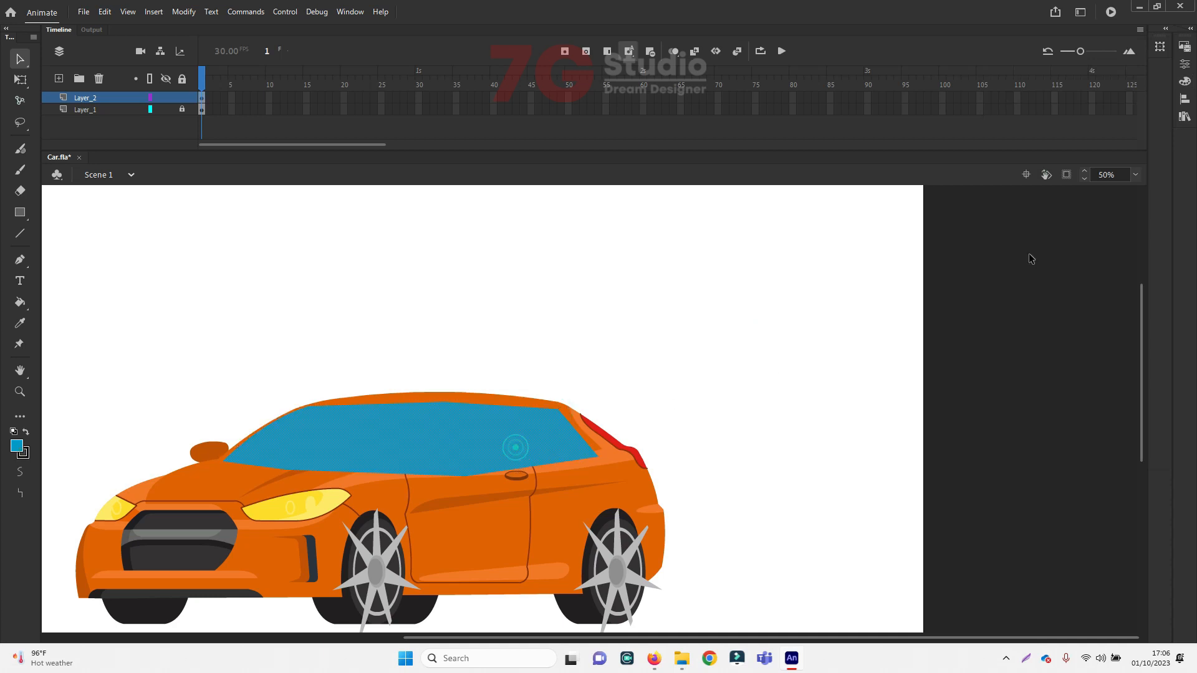
left_click(1185, 64)
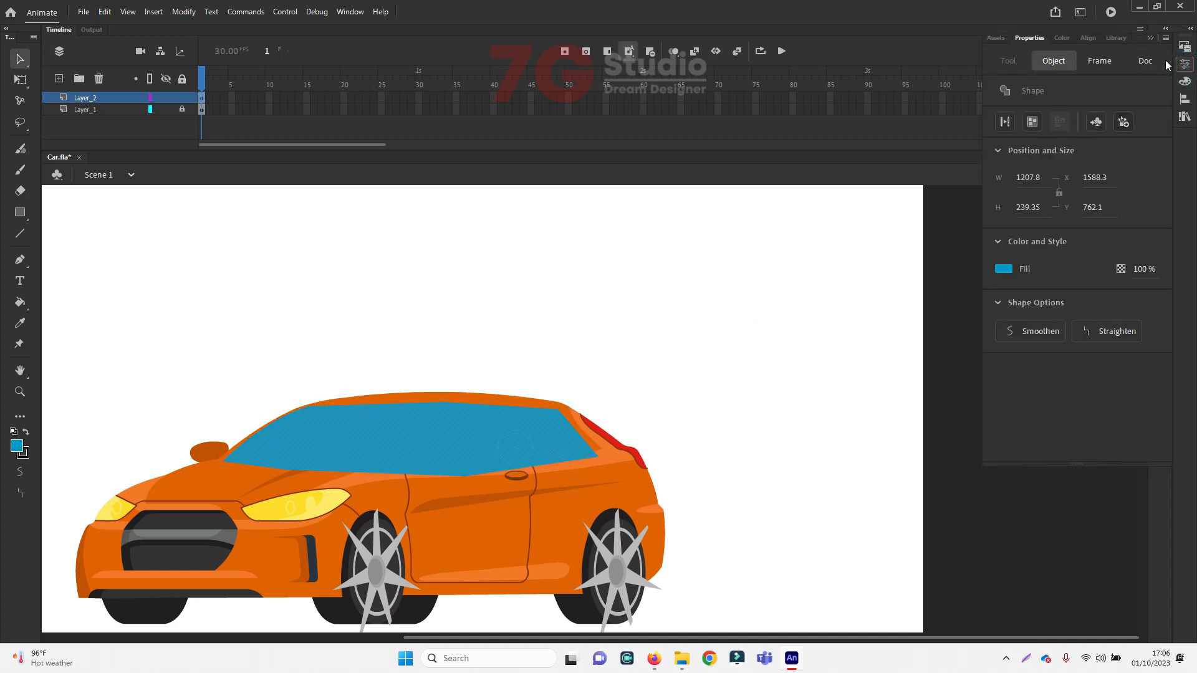
left_click(1185, 81)
left_click(1136, 214)
type("30")
left_click(759, 399)
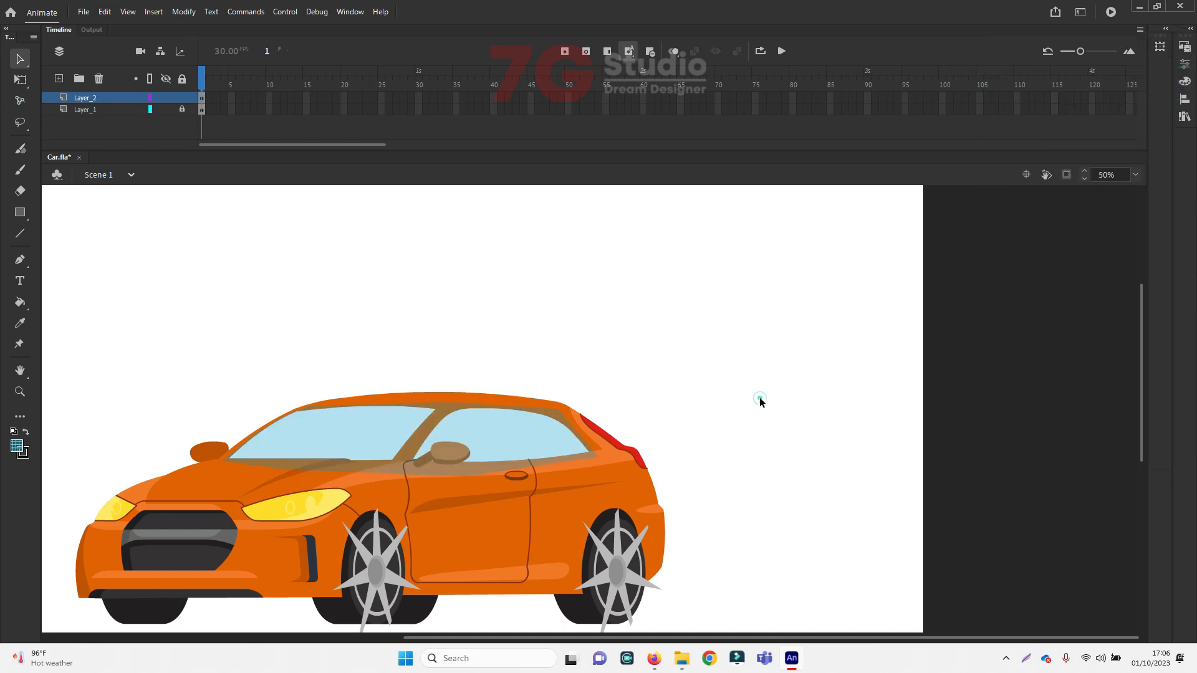
Group the translucent blue window shape into a single object
left_click(505, 436)
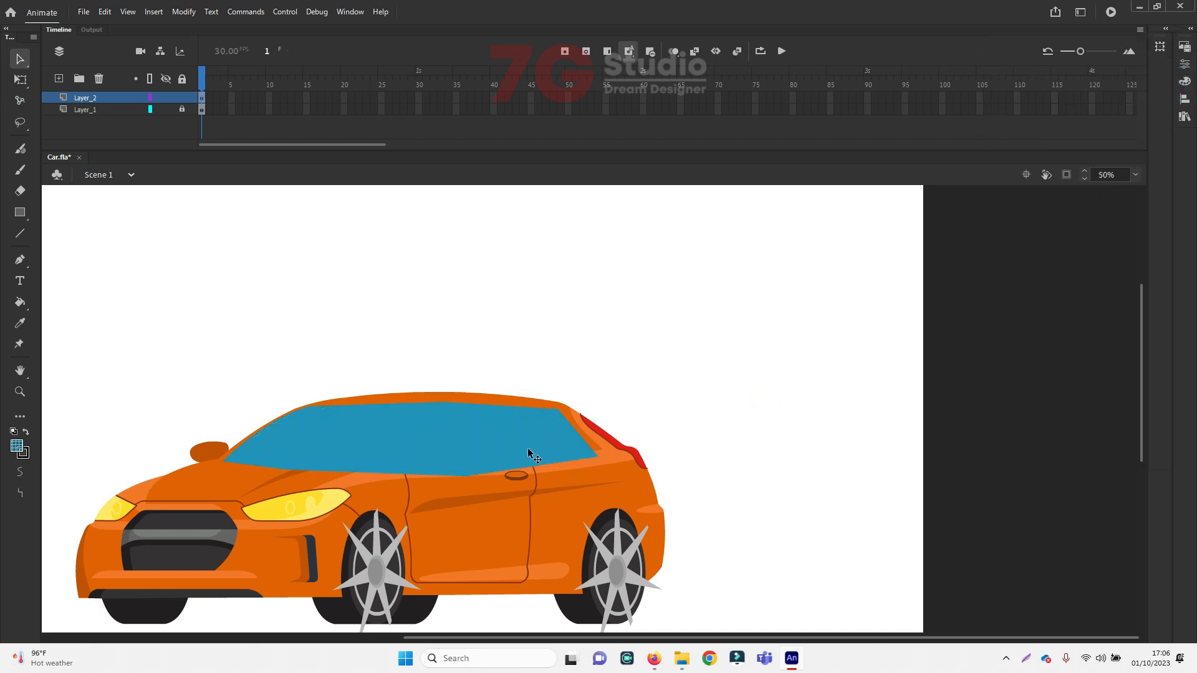
key("ctrl+g")
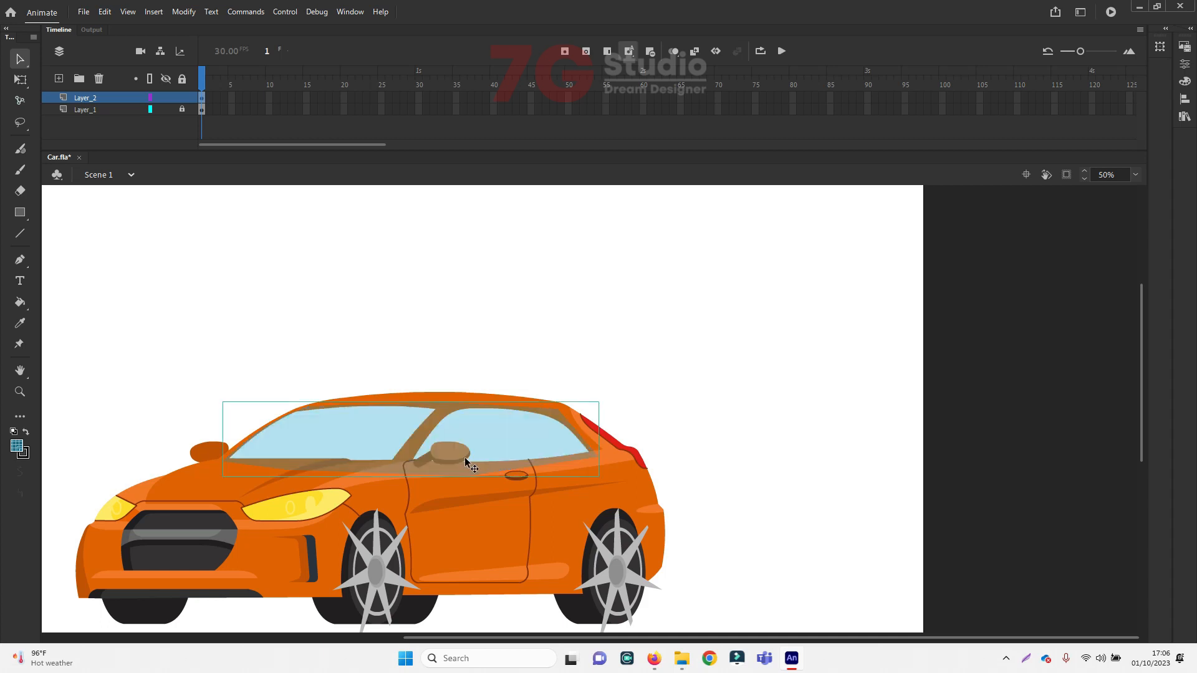
left_click(534, 356)
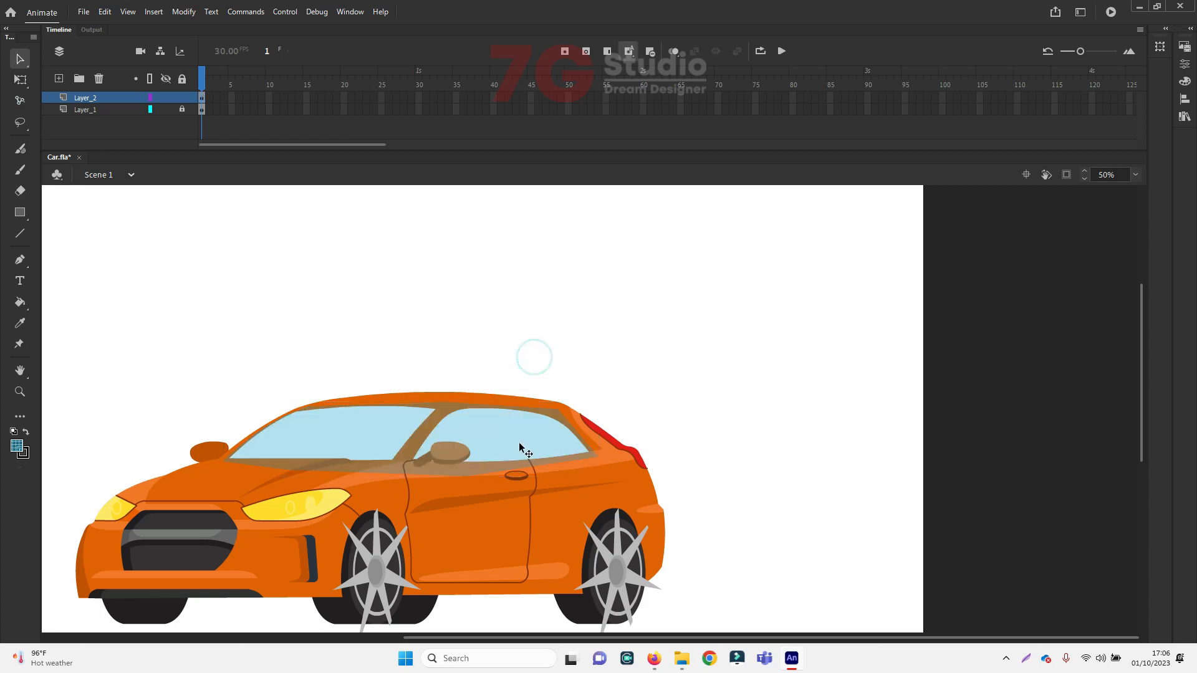
left_click(482, 433, "ctrl")
left_click_drag(467, 457, 479, 484)
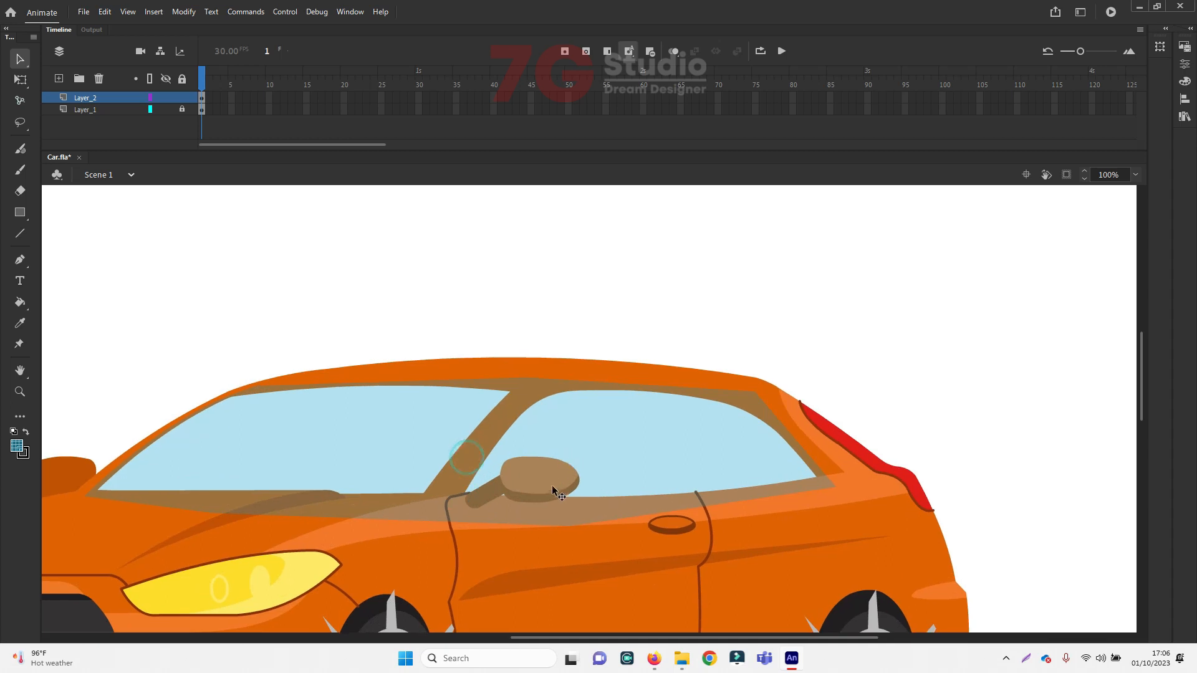
Move the grouped window glass from Layer_2 to the same position on the unlocked Layer_1 and send it behind the car body
left_click(607, 450)
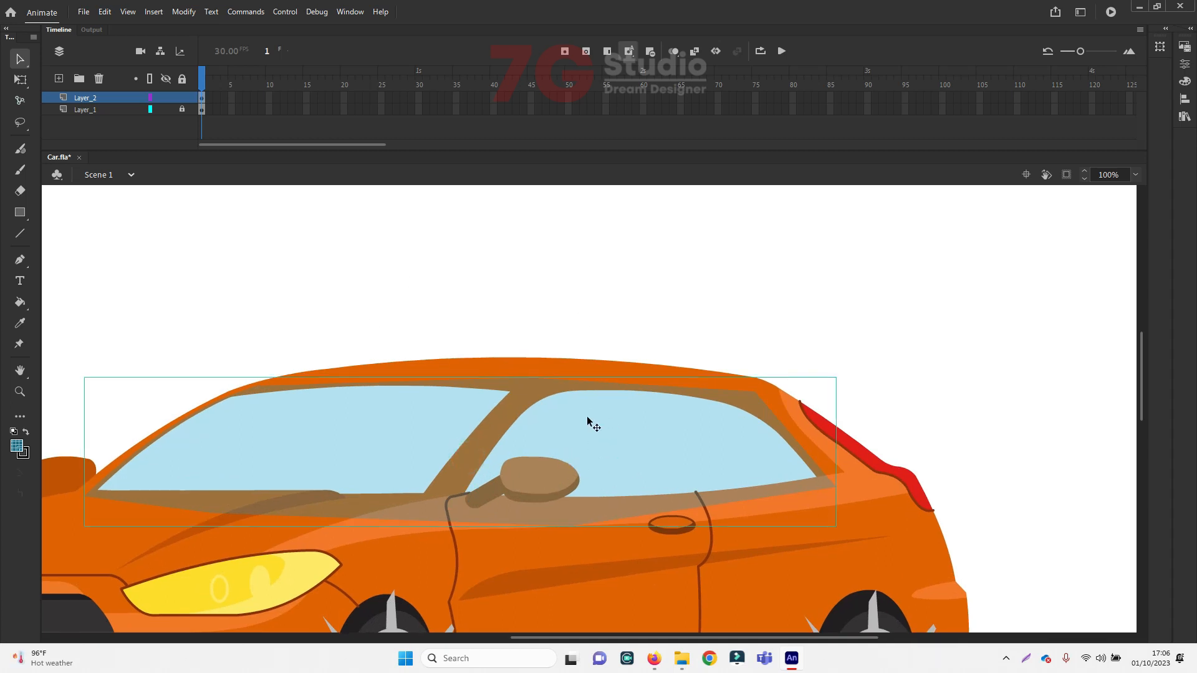
key("Delete")
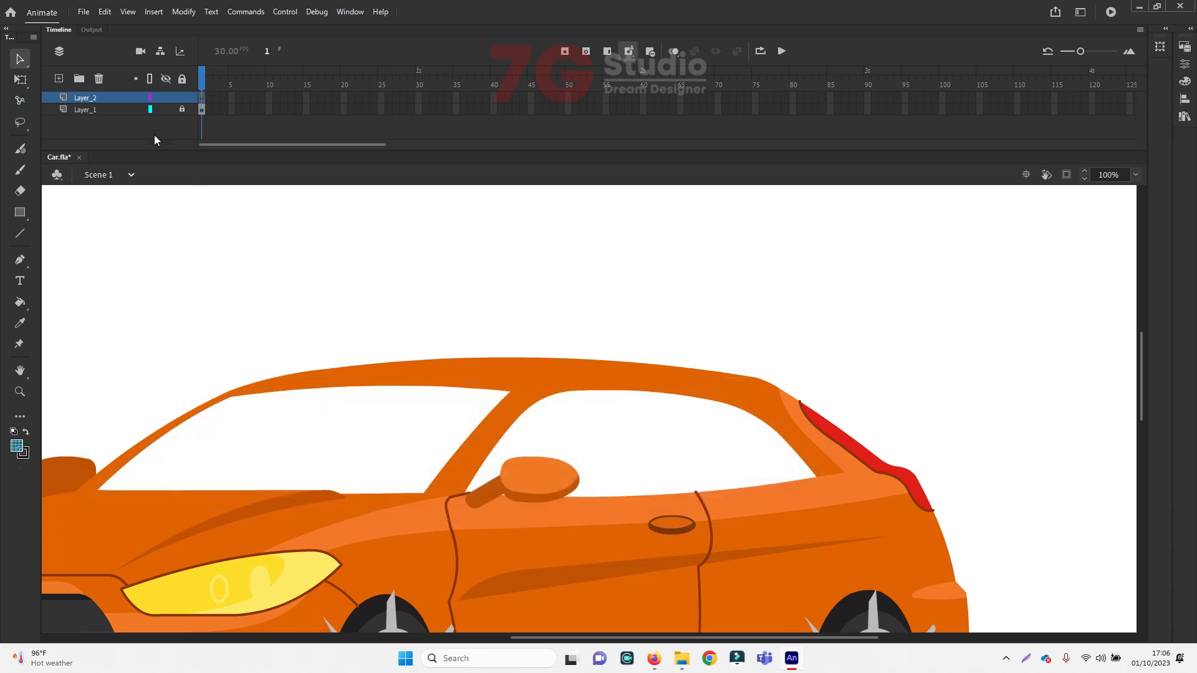
left_click(122, 111)
key("ctrl+shift+v")
key("ctrl+shift+Down")
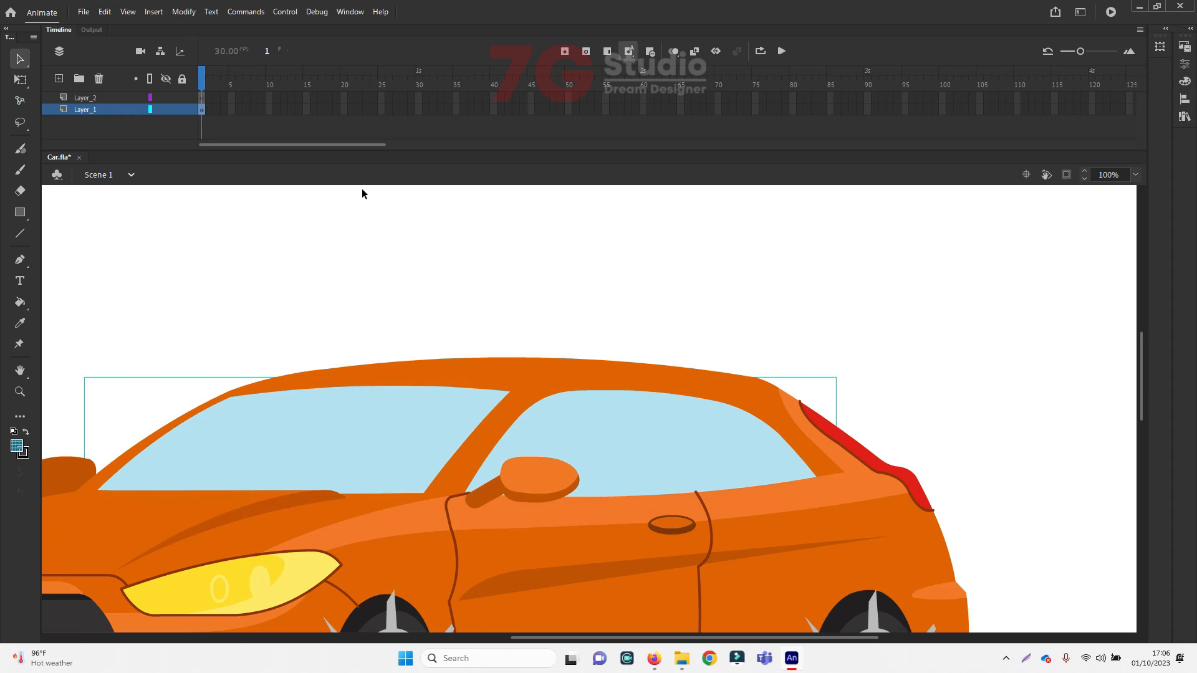
left_click(600, 273)
key("ctrl+minus")
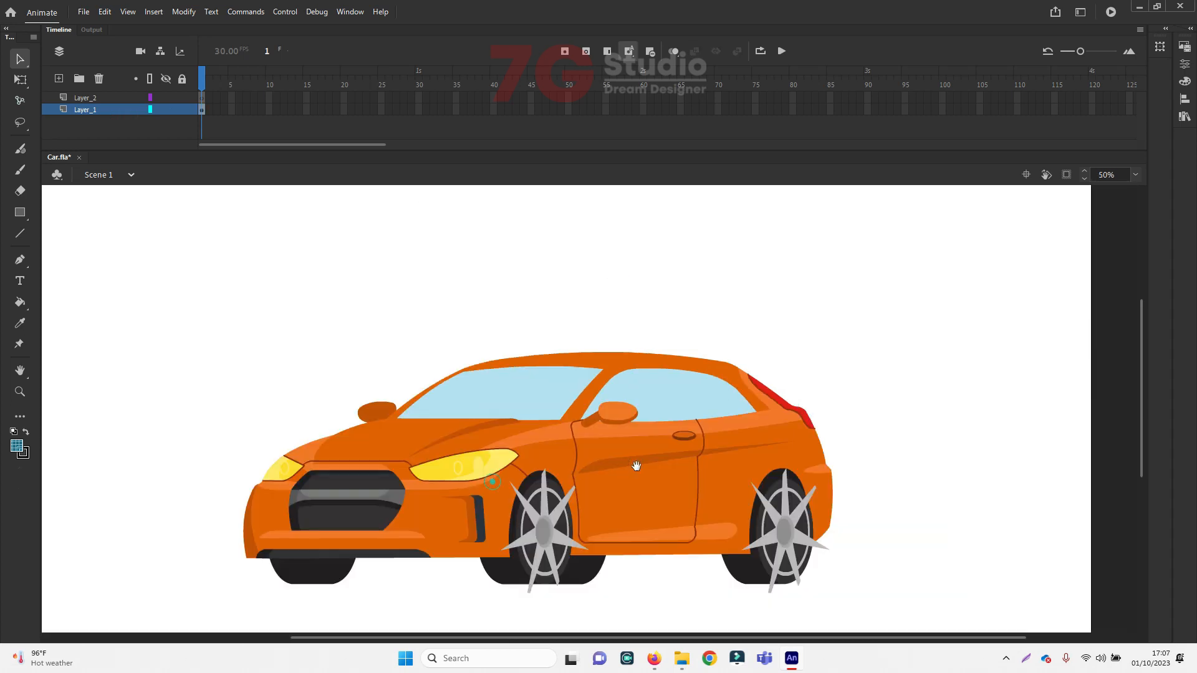
Inside the window glass group, set the blue fill's alpha to 40% and return to the main scene
left_click(687, 398)
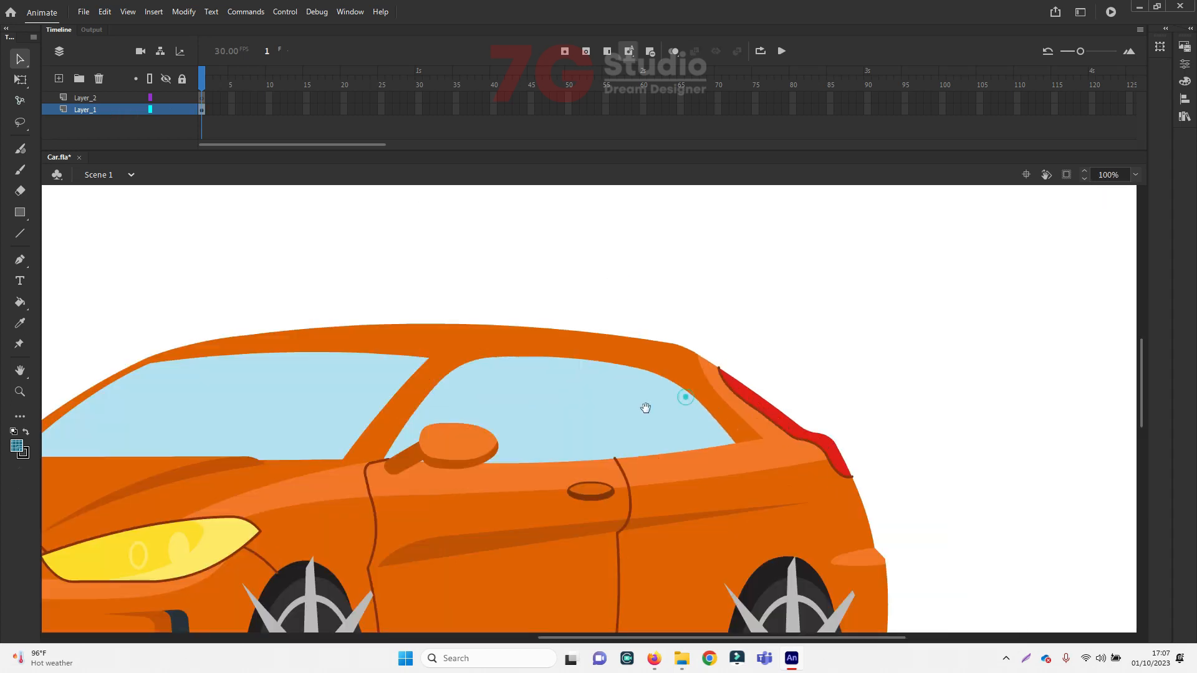
scroll(665, 404, "down", 2)
key("ctrl+minus")
left_click_drag(522, 357, 408, 338)
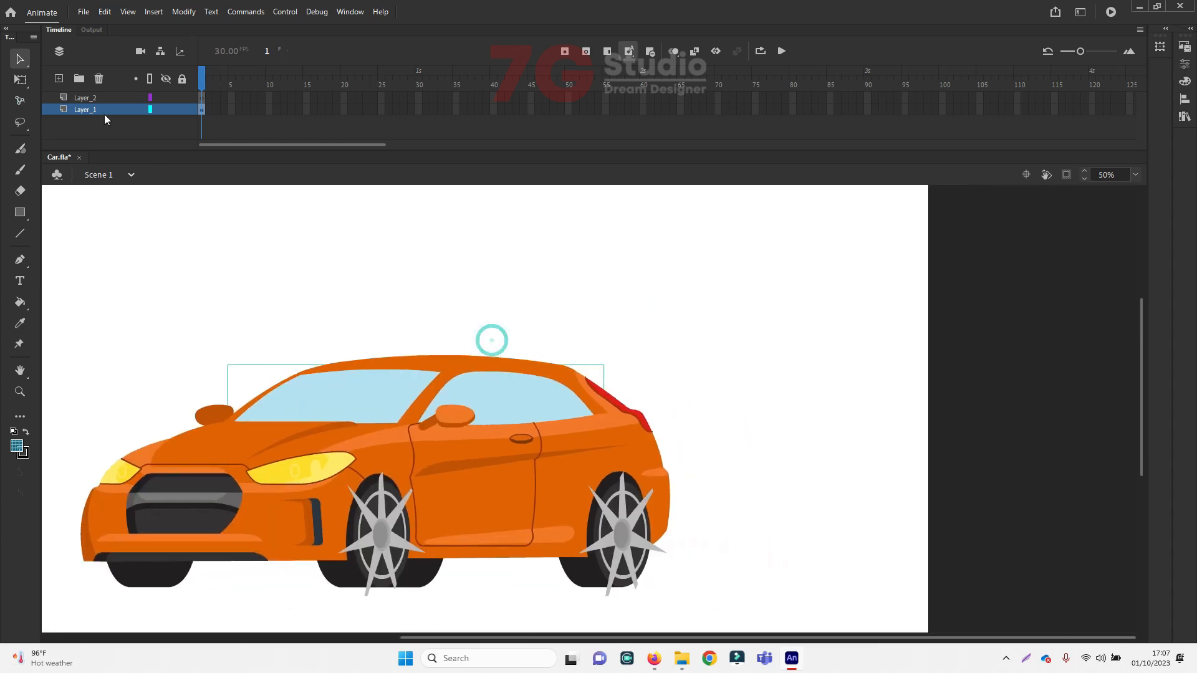
double_click(494, 400)
left_click(619, 365)
left_click(540, 388)
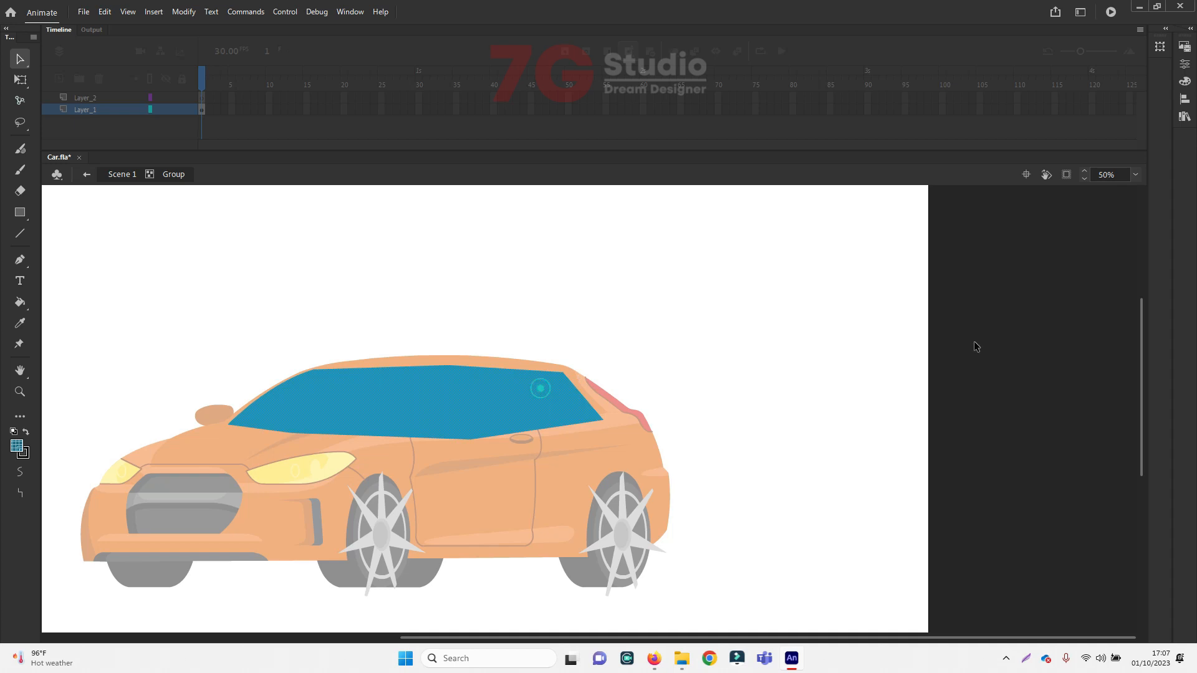
left_click(1184, 82)
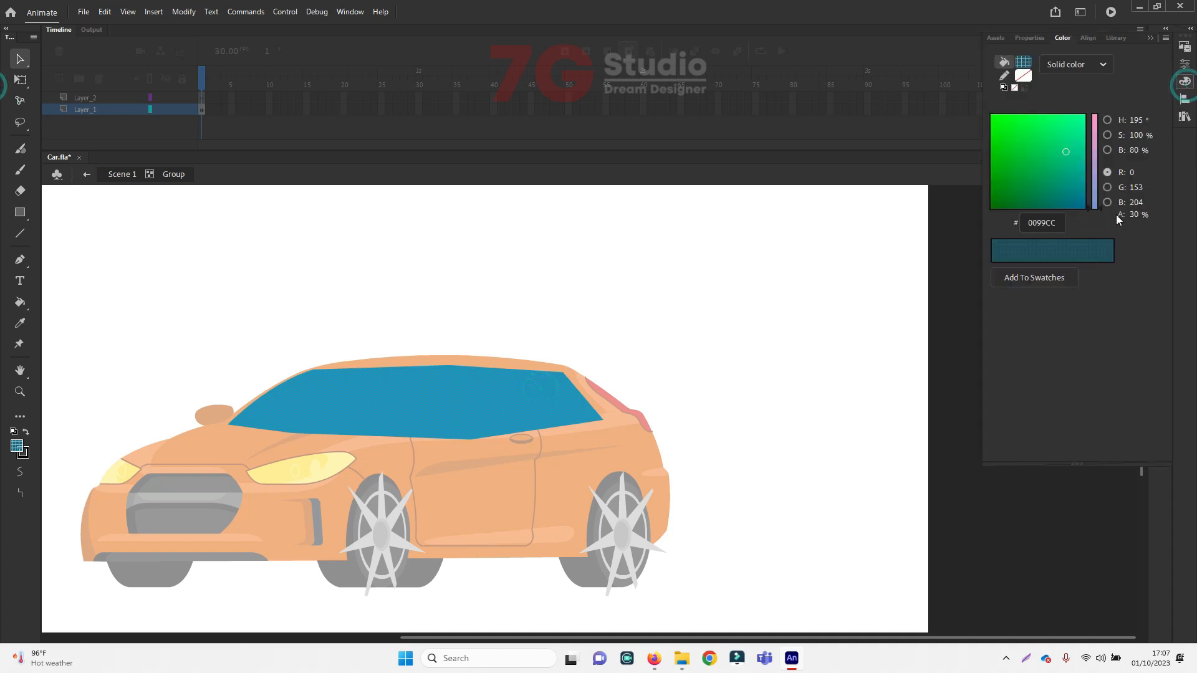
left_click(1134, 214)
type("40")
key("Return")
double_click(847, 354)
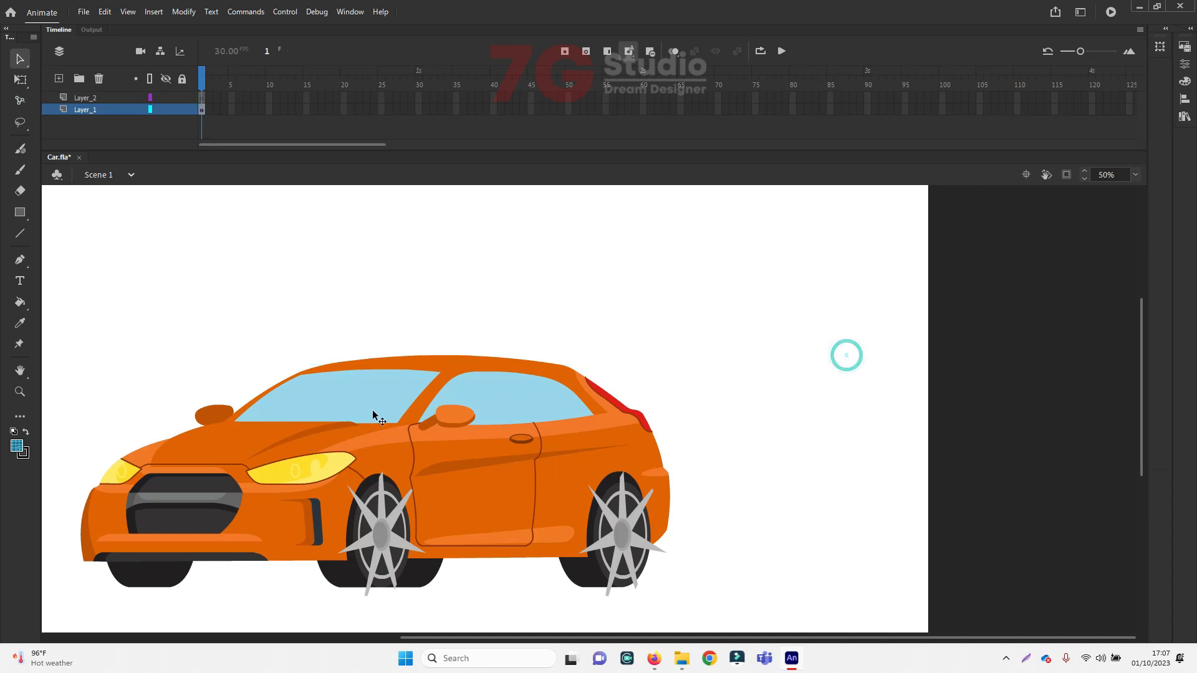
Lock Layer_1 and draw two pairs of slanted straight lines across the side window on Layer_2
left_click(182, 110)
left_click(111, 98)
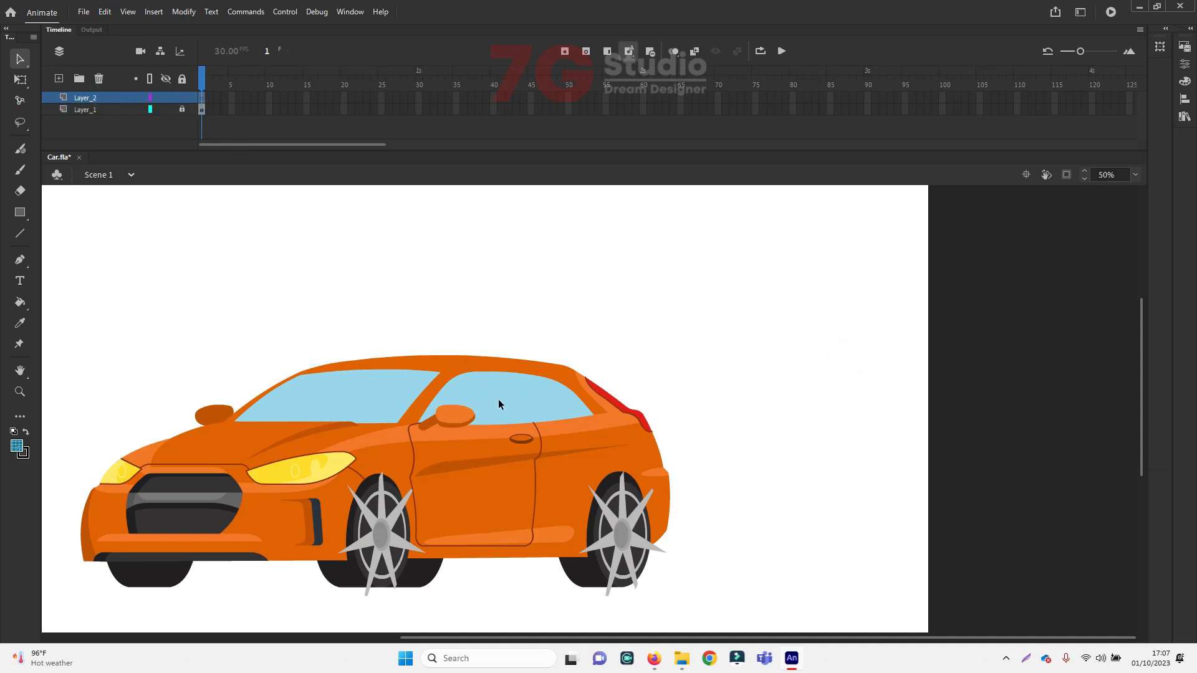
key("n")
key("ctrl+=")
left_click_drag(516, 457, 455, 397)
mouse_move(514, 327)
left_mouse_down()
mouse_move(457, 446)
mouse_move(422, 454)
left_mouse_up()
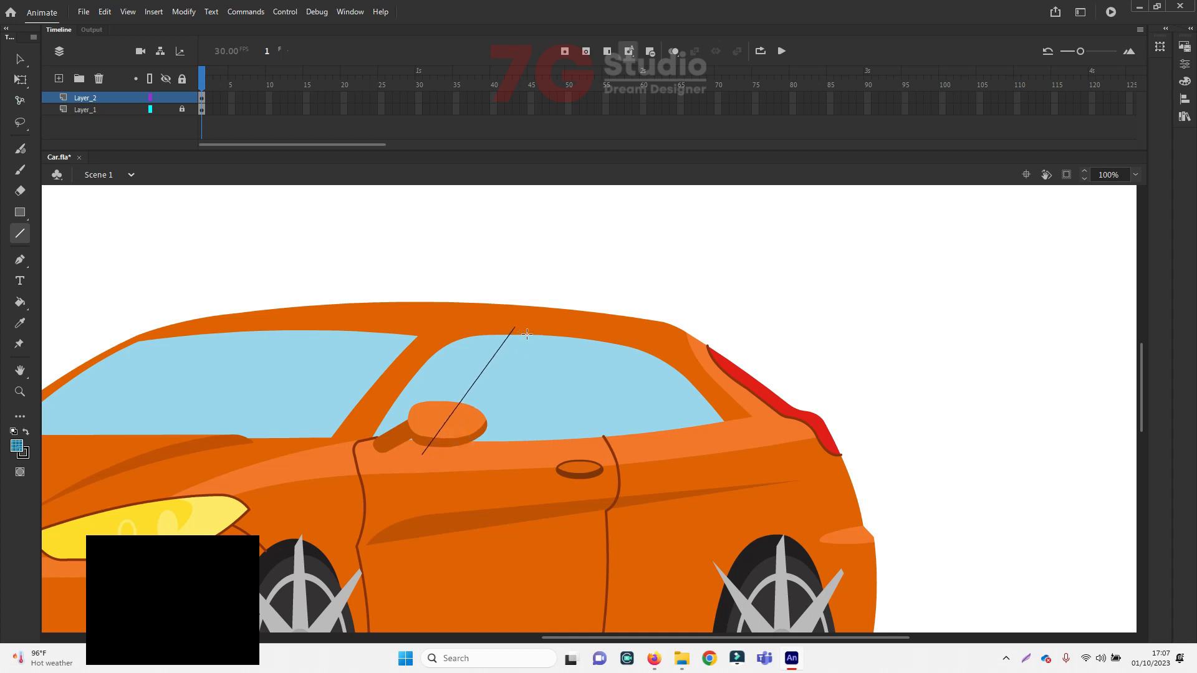
left_click_drag(528, 328, 492, 457)
left_click_drag(629, 344, 574, 491)
left_click_drag(644, 346, 628, 493)
Draw two pairs of slanted straight lines across the windshield, redoing the misplaced line of the second pair
scroll(316, 394, "left", 5)
left_click_drag(431, 340, 246, 455)
left_click_drag(448, 340, 335, 472)
left_click_drag(524, 332, 417, 498)
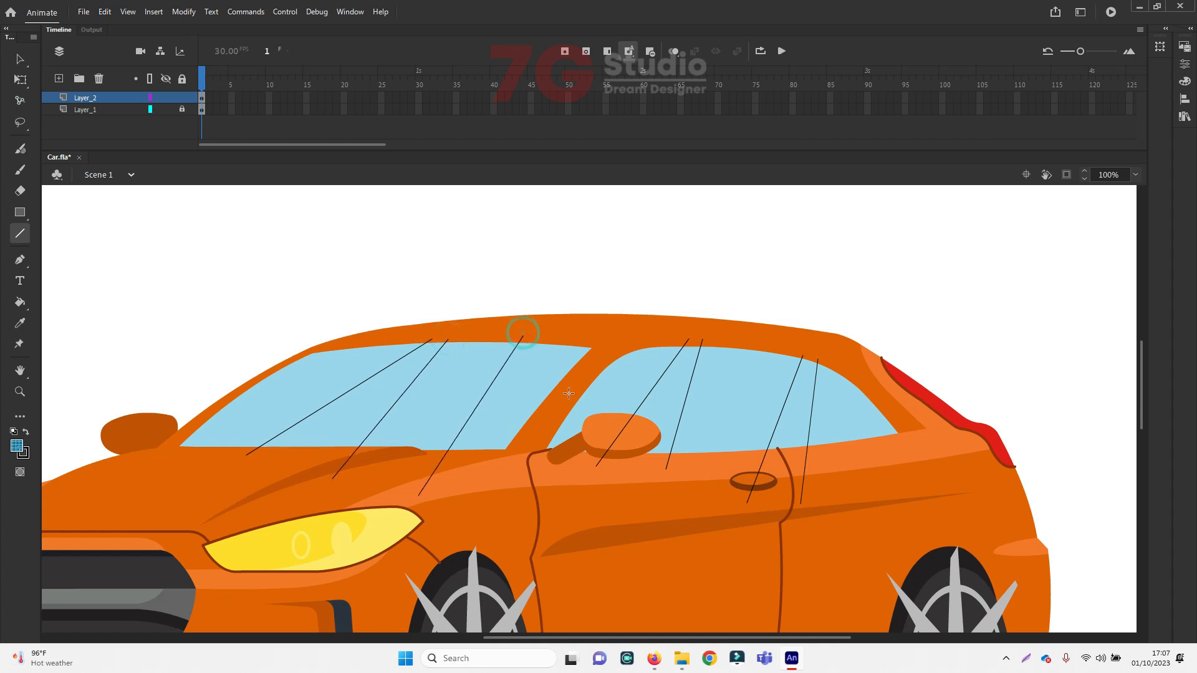
key("ctrl+z")
left_click_drag(558, 341, 415, 482)
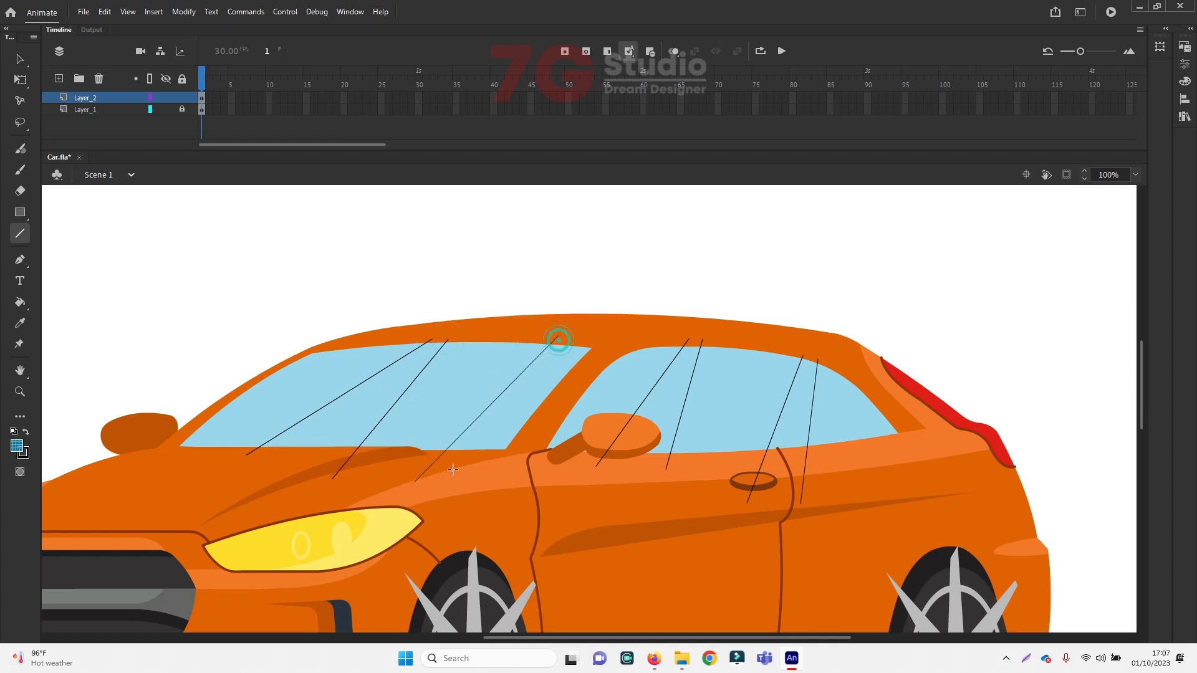
left_click_drag(578, 342, 463, 475)
Close off the upper and lower ends of the slanted line pairs with short crossing lines to form reflection streaks
left_click_drag(299, 465, 527, 477)
left_click_drag(534, 335, 596, 347)
mouse_move(443, 346)
left_mouse_down()
mouse_move(427, 334)
mouse_move(462, 338)
left_mouse_up()
left_click_drag(675, 336, 719, 343)
left_click_drag(634, 460, 702, 463)
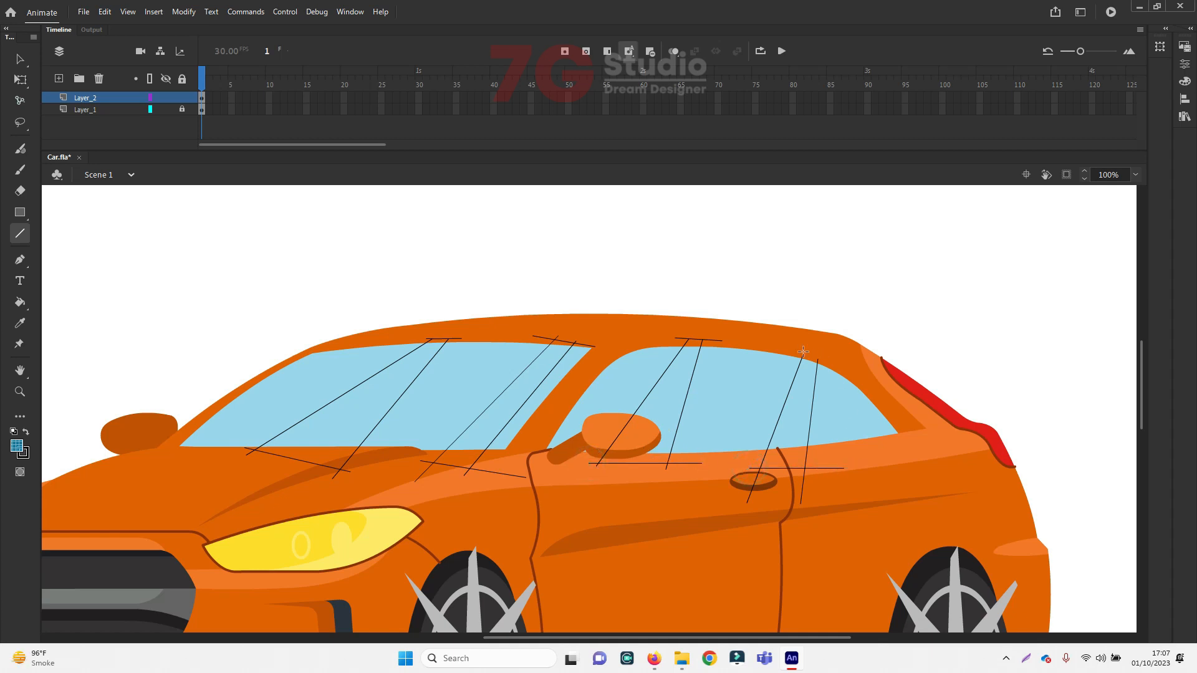
left_click_drag(810, 359, 805, 340)
Fill the two side-window streaks and the windshield streak nearest the pillar with white sampled from the stage
key("i")
left_click(791, 297)
left_click(804, 388)
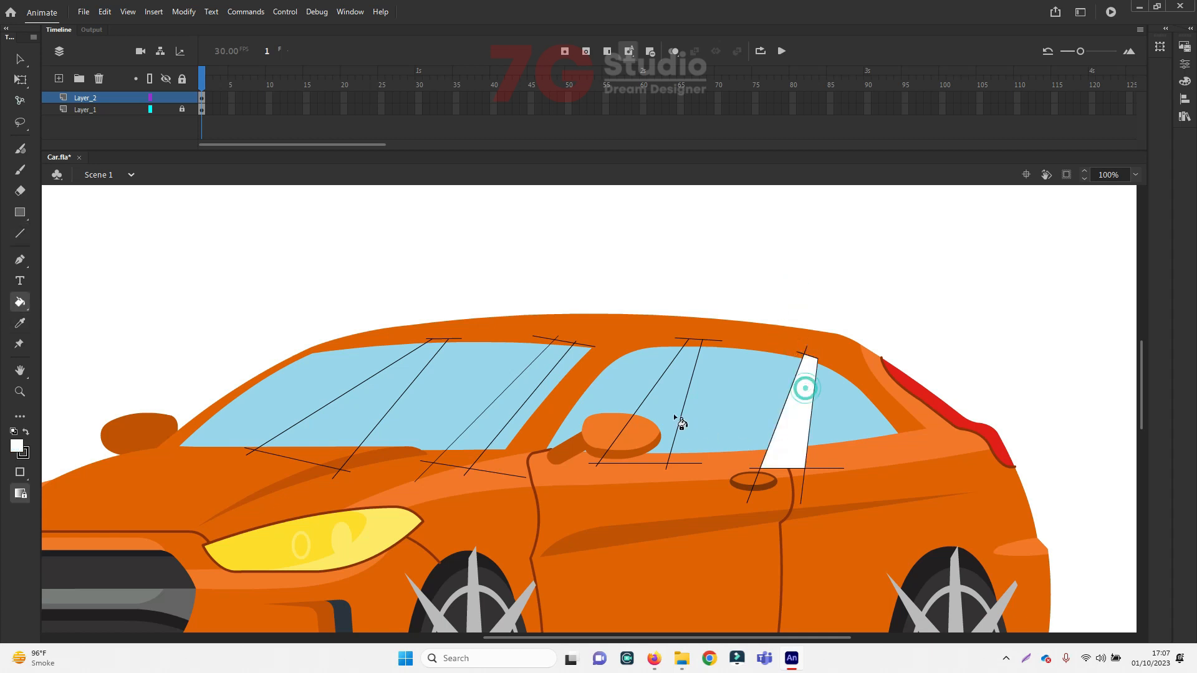
left_click(674, 416)
left_click(385, 404)
Adjust the upper corners of the wide windshield streak to close its outline, and fill it with white
key("v")
left_click(363, 405)
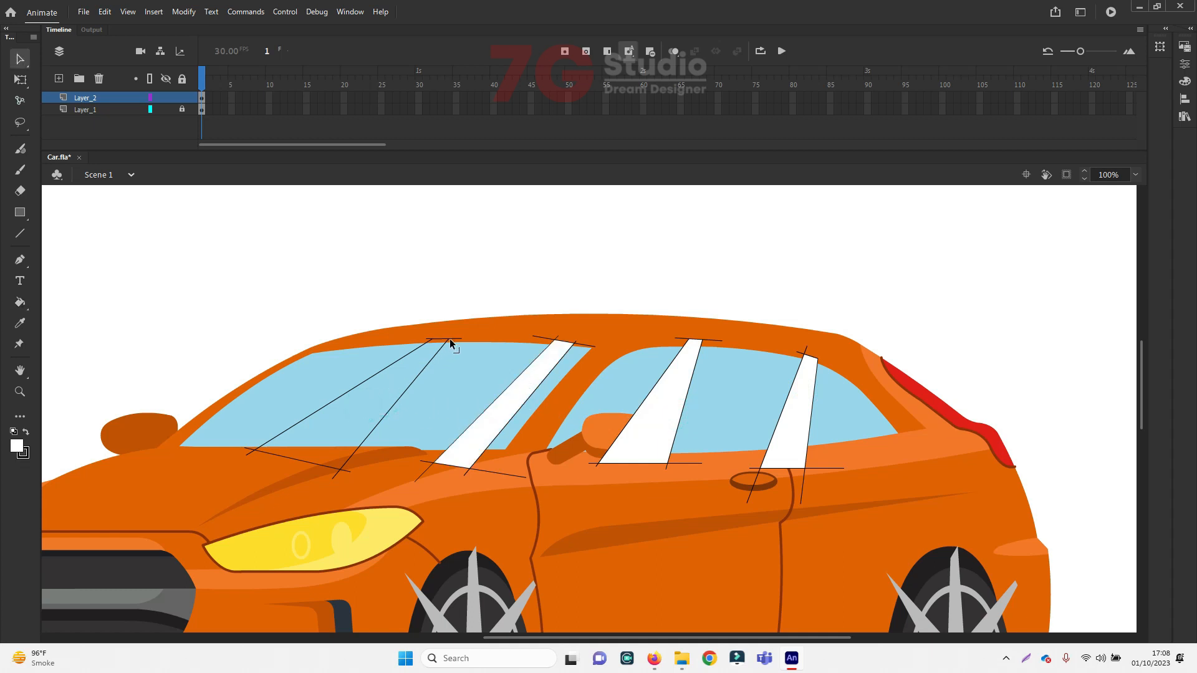
mouse_move(453, 339)
left_mouse_down()
mouse_move(460, 330)
mouse_move(436, 335)
left_mouse_up()
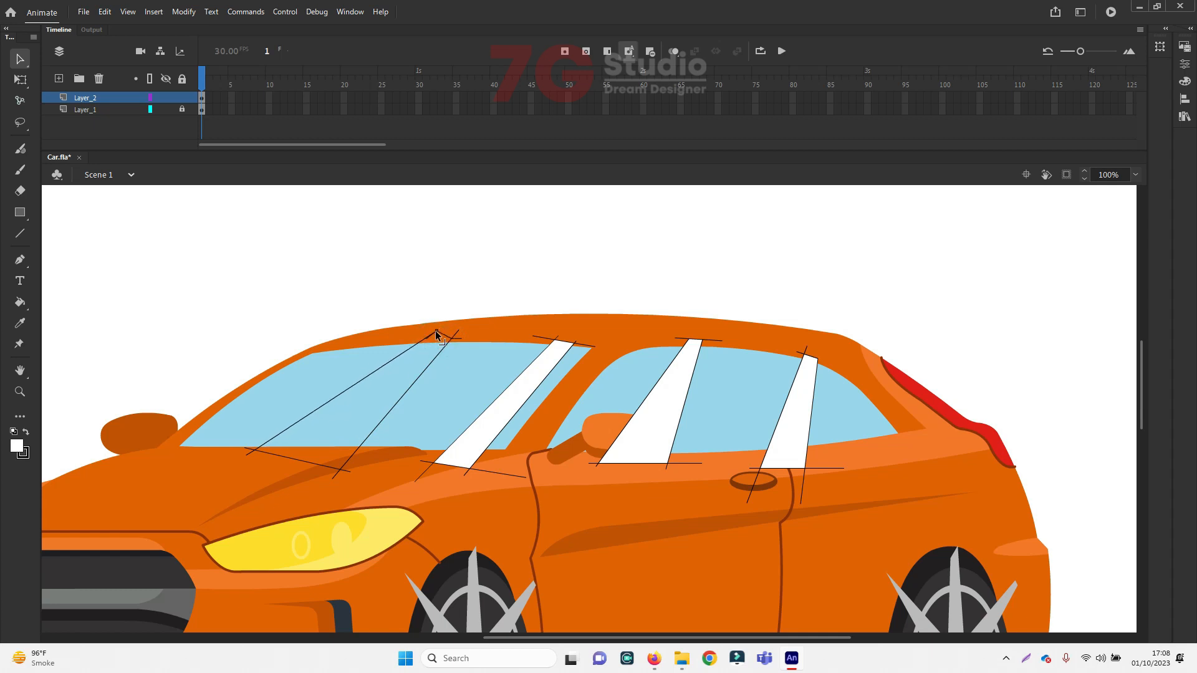
left_click(490, 287)
left_click(374, 419)
key("v")
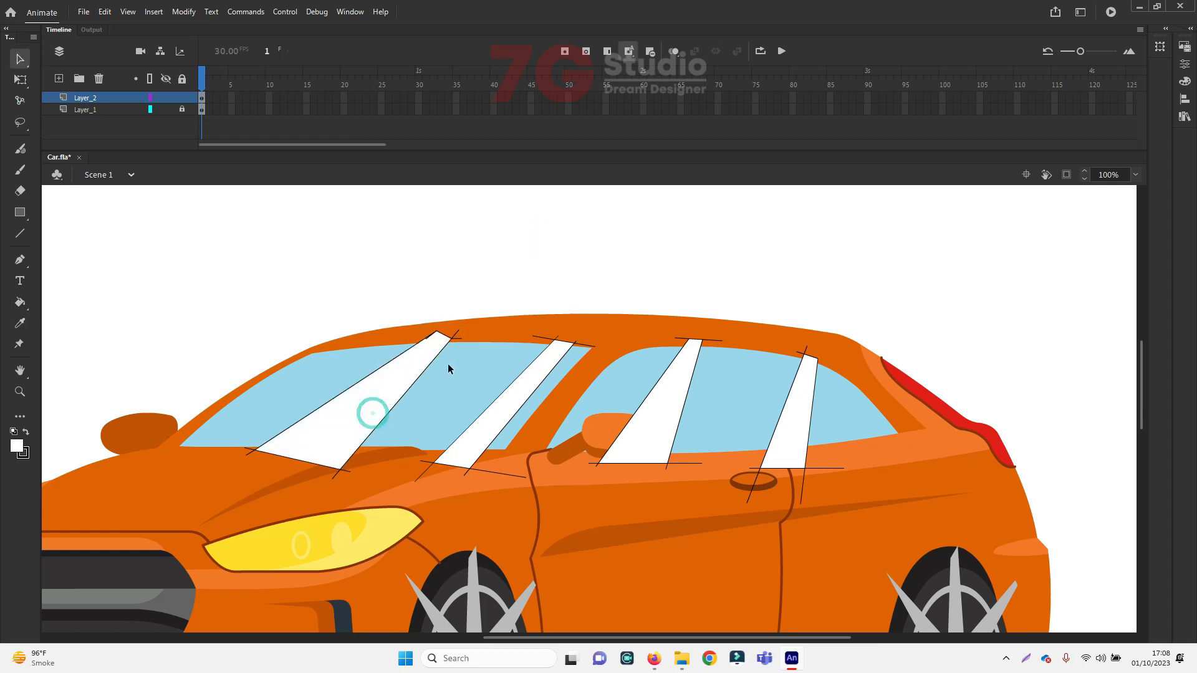
Delete the black outlines around all four white reflection streaks
double_click(455, 339)
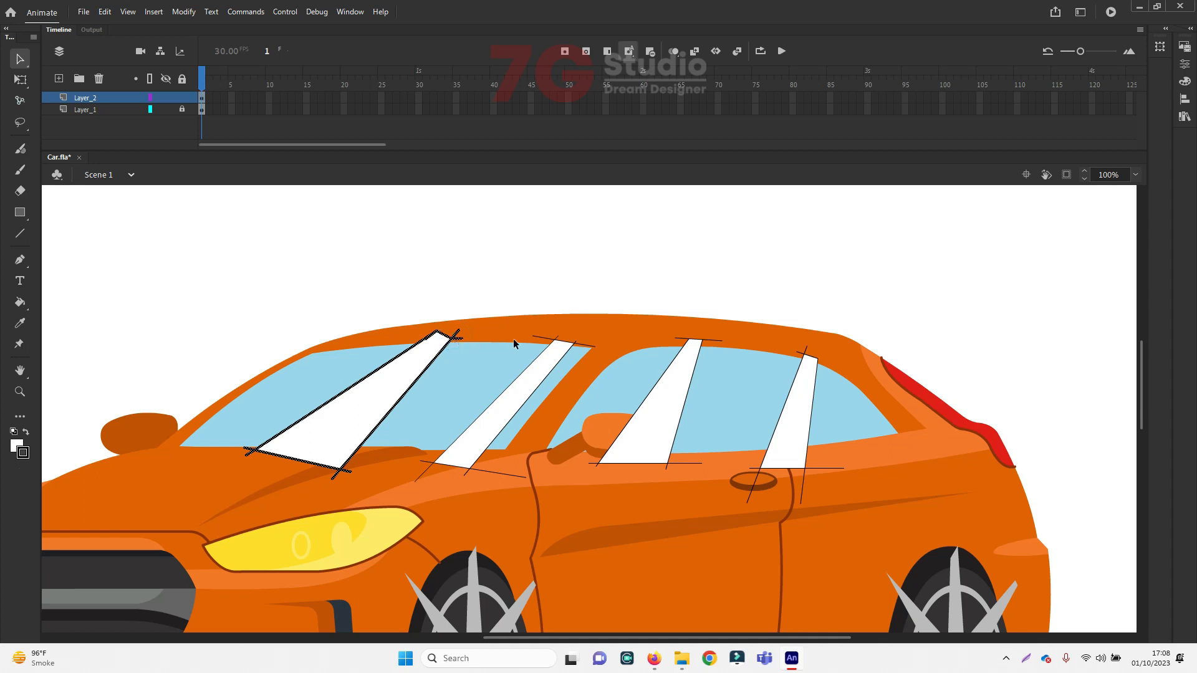
key("Delete")
double_click(542, 342)
key("Delete")
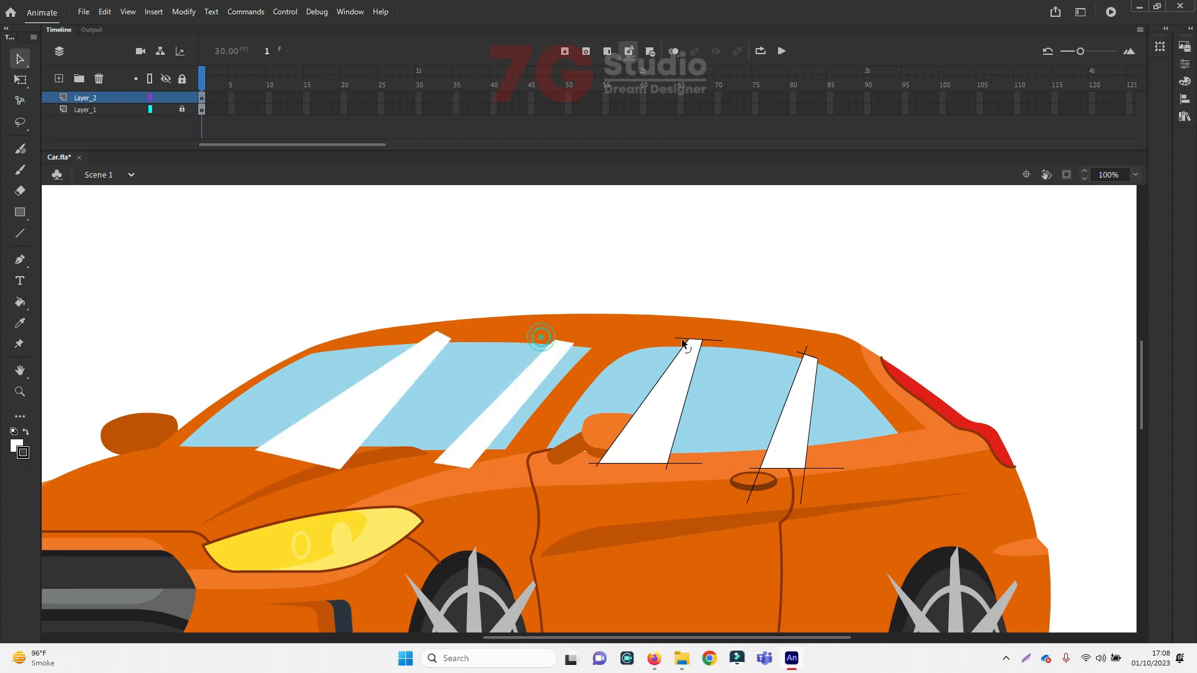
double_click(705, 343)
key("Delete")
double_click(804, 357)
key("Delete")
Select all four white streaks and change their fill type to a linear gradient
left_click(801, 409)
left_click(678, 410, "shift")
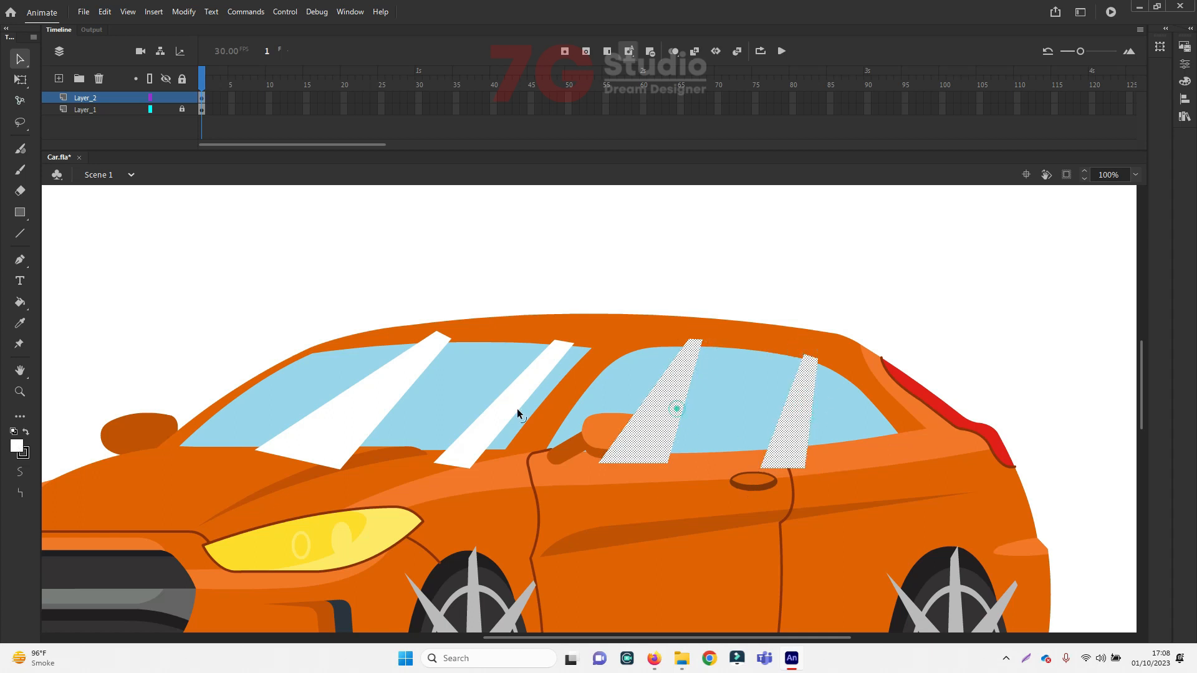
left_click(512, 407, "shift")
left_click(358, 399, "shift")
left_click(1184, 82)
left_click(1082, 62)
left_click(1071, 128)
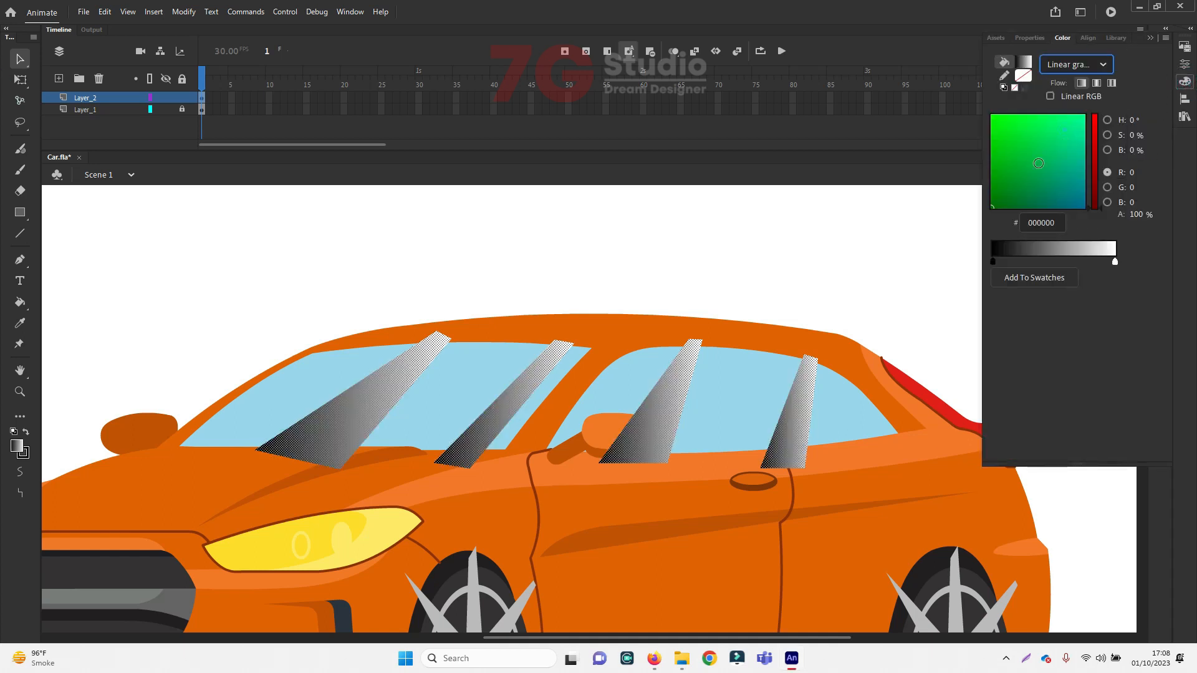
Make the streaks' gradient white throughout, with 0% alpha at the starting stop and 40% alpha at the ending stop
left_click(993, 265)
left_click(807, 339)
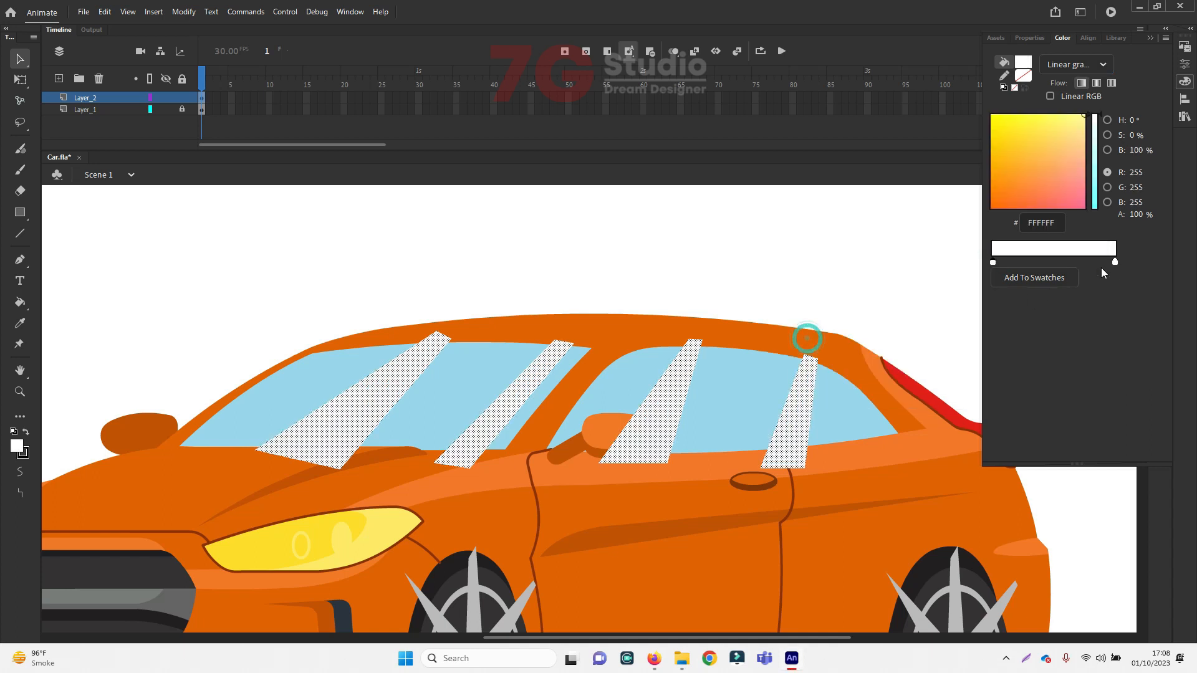
type("0")
key("Return")
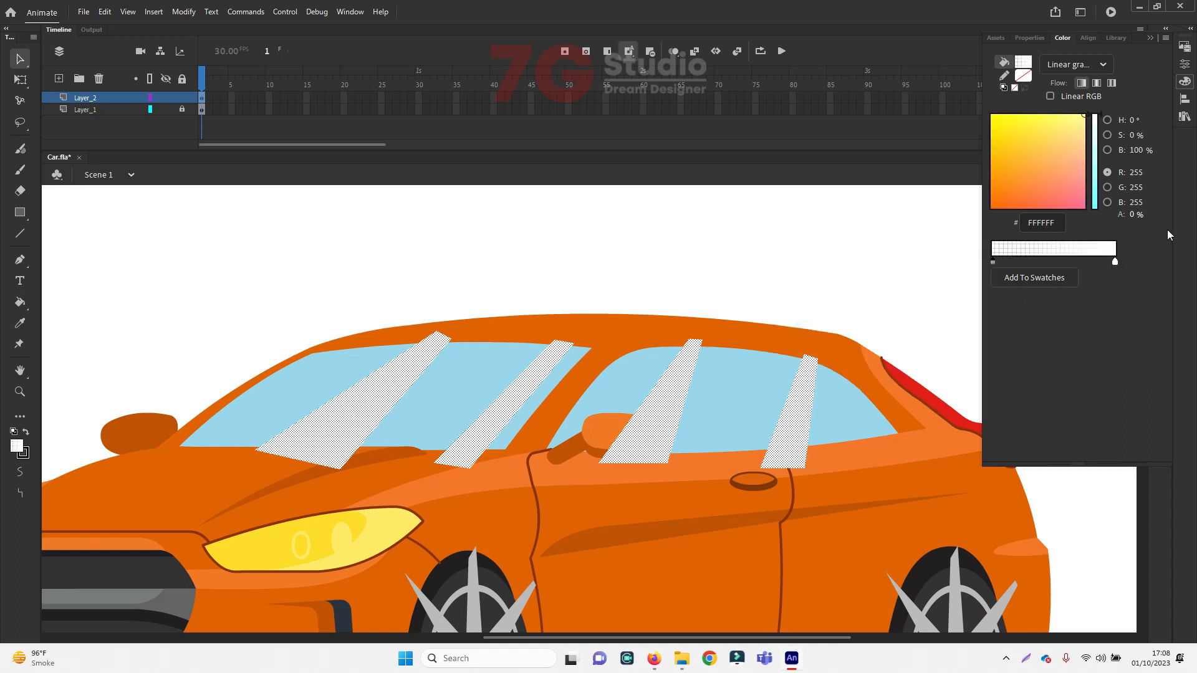
left_click(1114, 261)
left_click(1137, 216)
type("40")
key("Return")
Rotate the gradients of the two side-window streaks with the Gradient Transform tool so they fade out downward
left_click(22, 80)
left_click(99, 100)
left_click(799, 359)
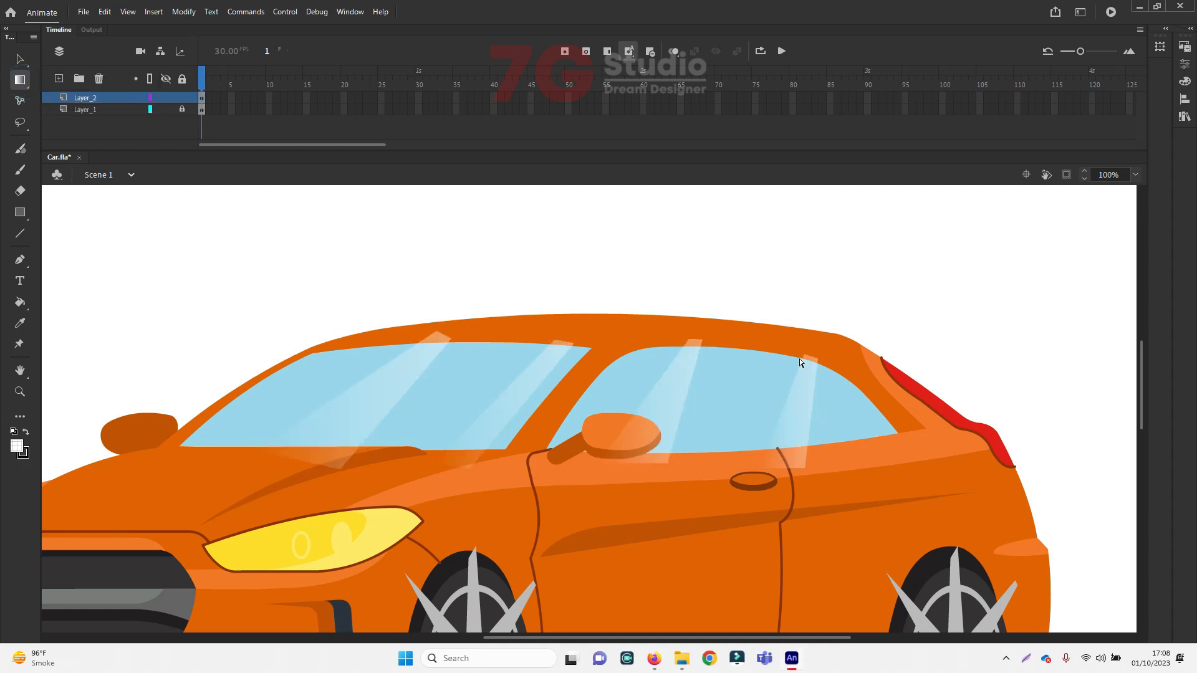
left_click(679, 365)
left_click_drag(703, 340, 569, 286)
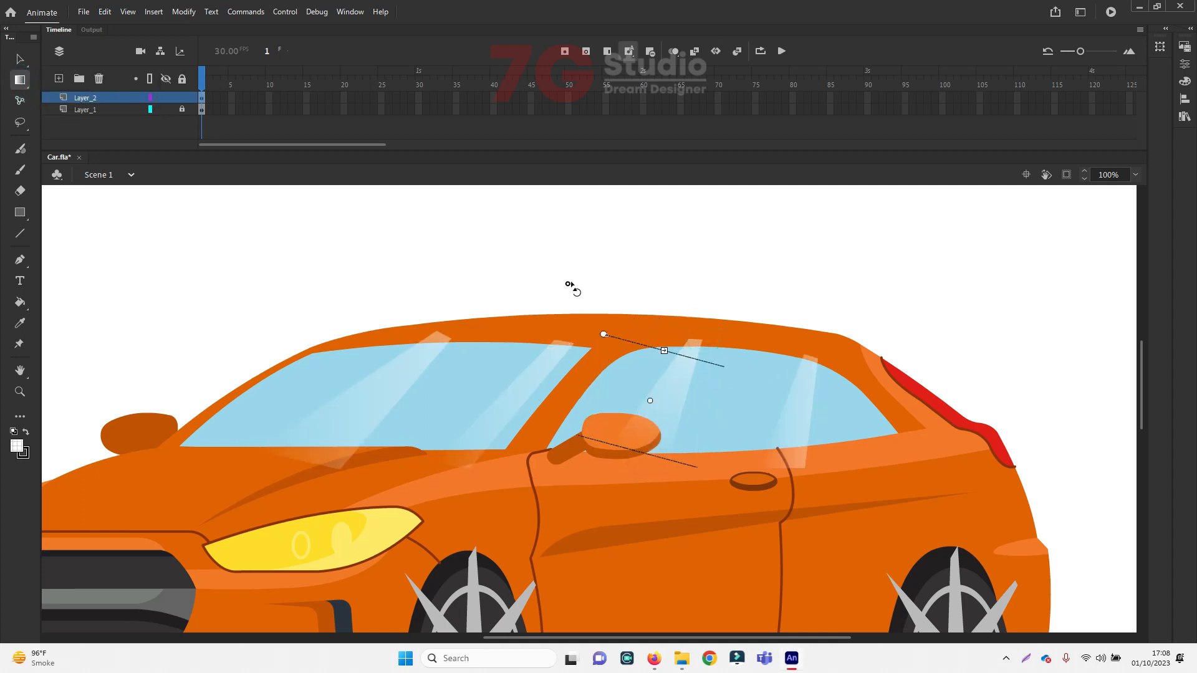
left_click(808, 391)
left_click_drag(818, 355, 720, 368)
Rotate and adjust the gradients of the two windshield streaks so they fade out toward the hood
left_click(529, 369)
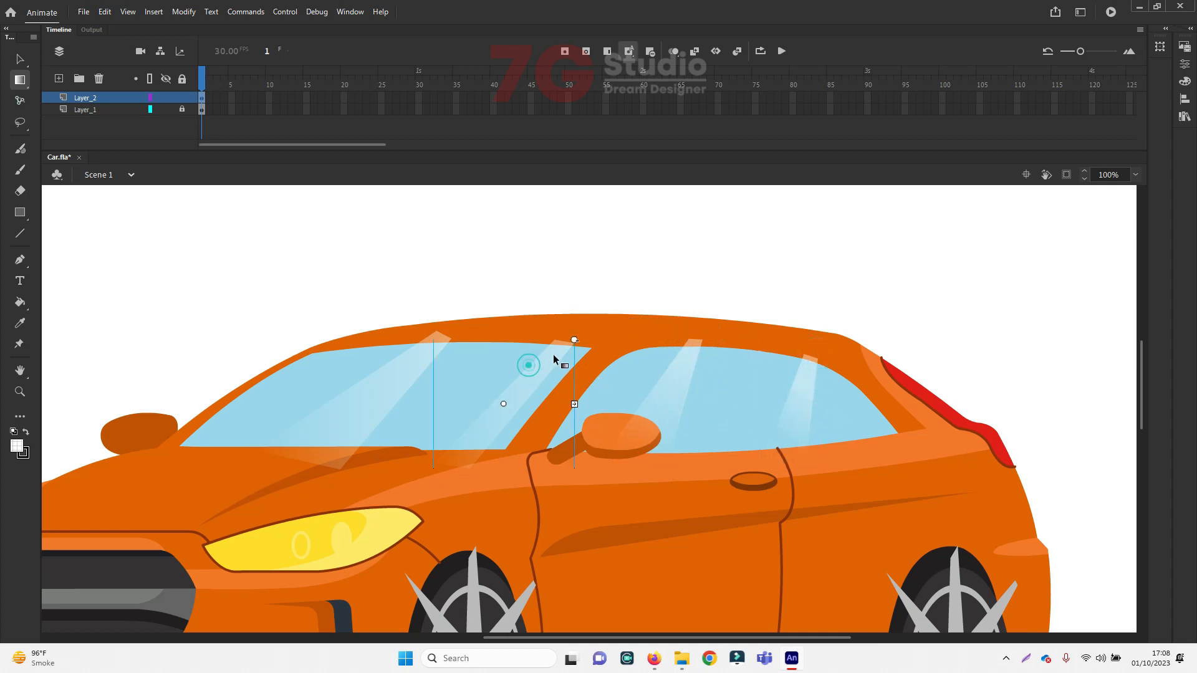
left_click_drag(572, 340, 286, 303)
left_click(369, 393)
left_click_drag(352, 400, 366, 372)
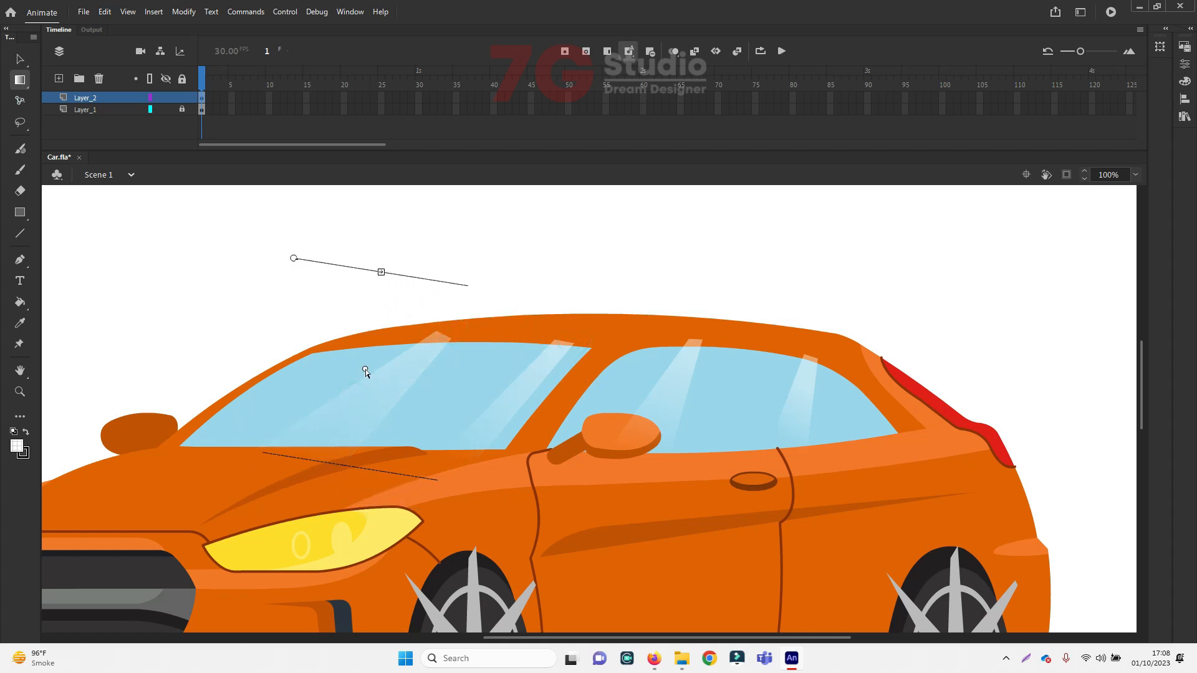
Select all four gradient streaks and group them into a single object
key("v")
left_click(621, 284)
left_click(419, 349)
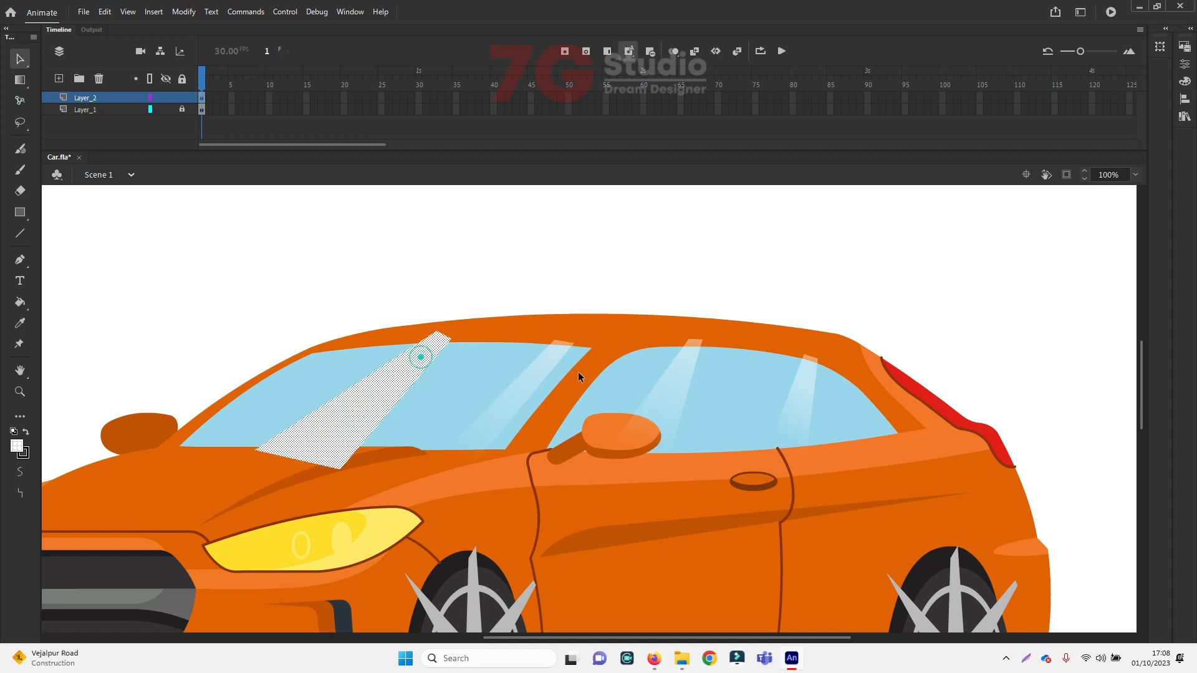
left_click(551, 354, "shift")
left_click(689, 368, "shift")
left_click(811, 378, "shift")
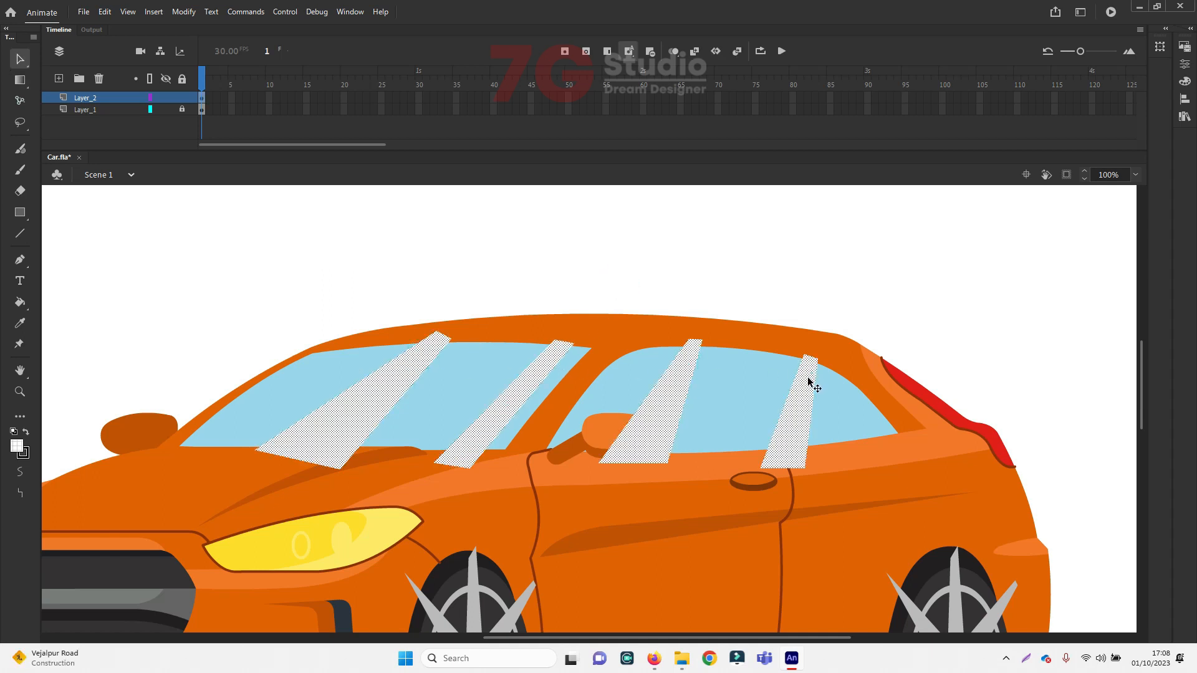
key("ctrl+g")
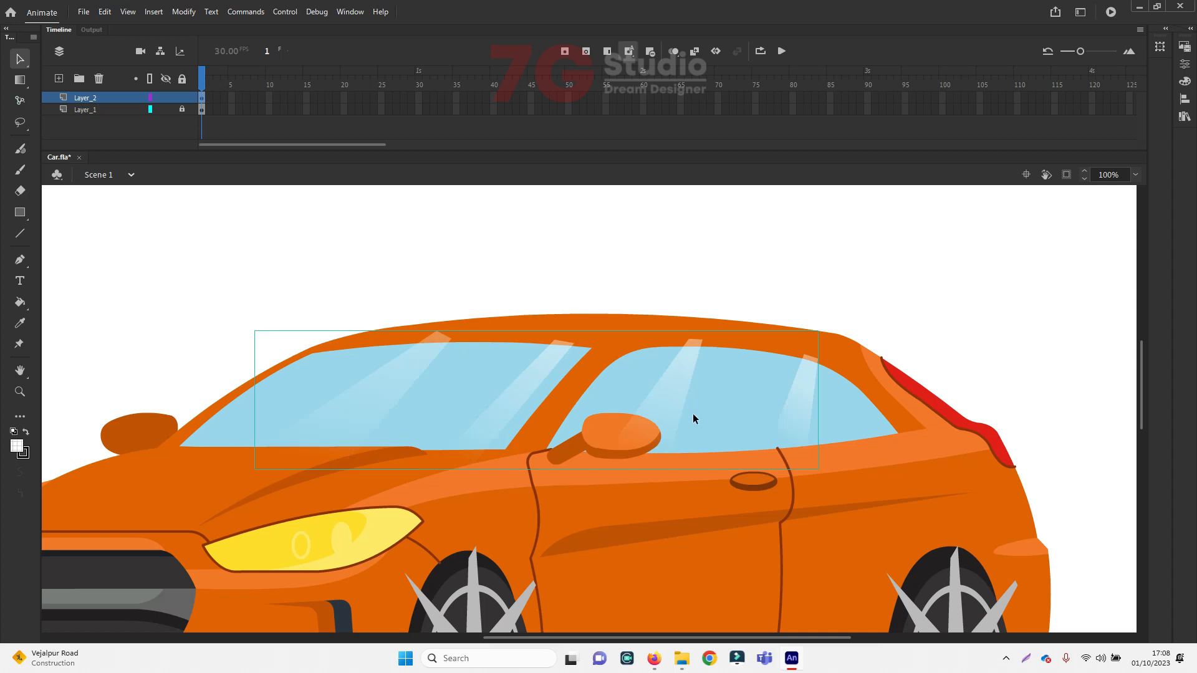
Move the streak group from Layer_2 to the same position on the unlocked Layer_1 and send it to the back
key("Delete")
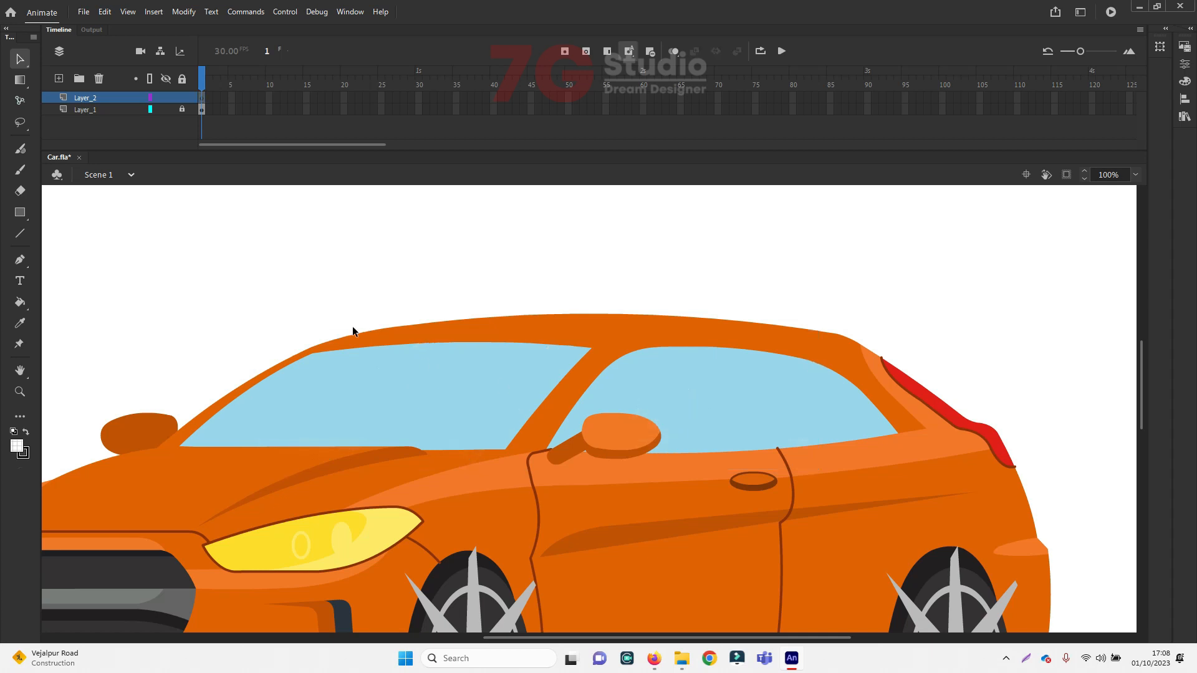
left_click(123, 110)
key("ctrl+shift+v")
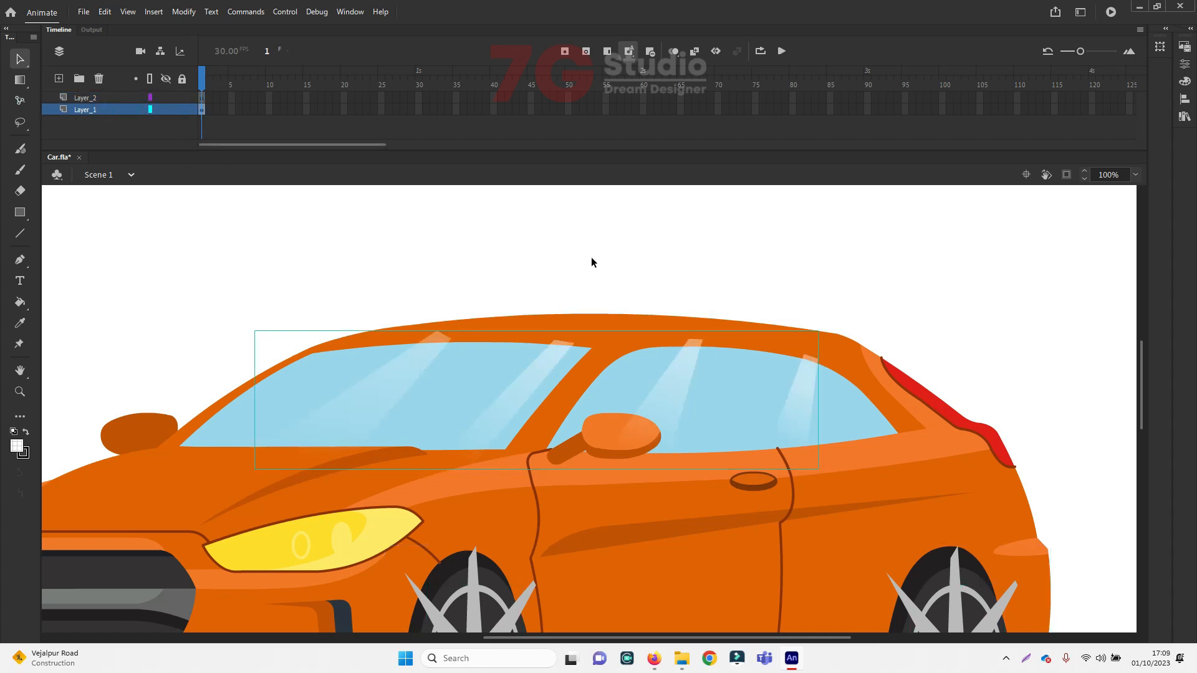
key("ctrl+shift+Down")
Send the blue window glass behind the reflection streaks and save the document
left_click(710, 379, "shift")
left_click(603, 348, "ctrl+alt")
left_click_drag(662, 454, 743, 270)
key("ctrl+z")
key("ctrl+shift+Down")
key("ctrl+s")
left_click(813, 418)
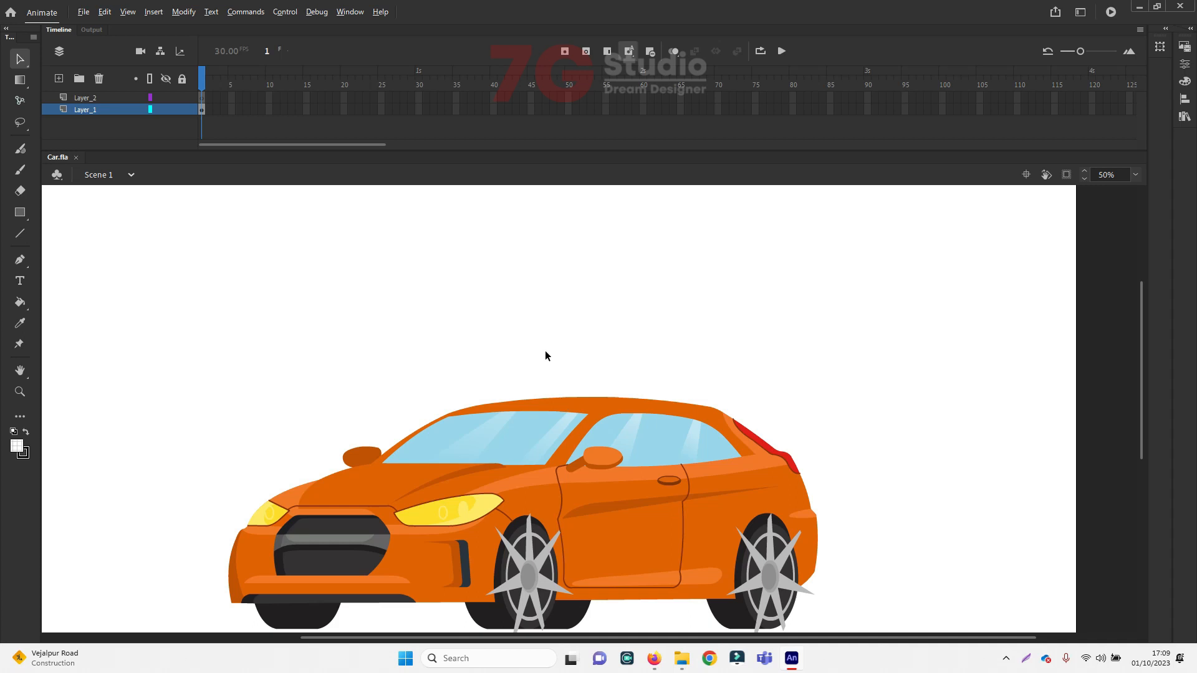
key("alt+Tab")
key("alt+Tab")
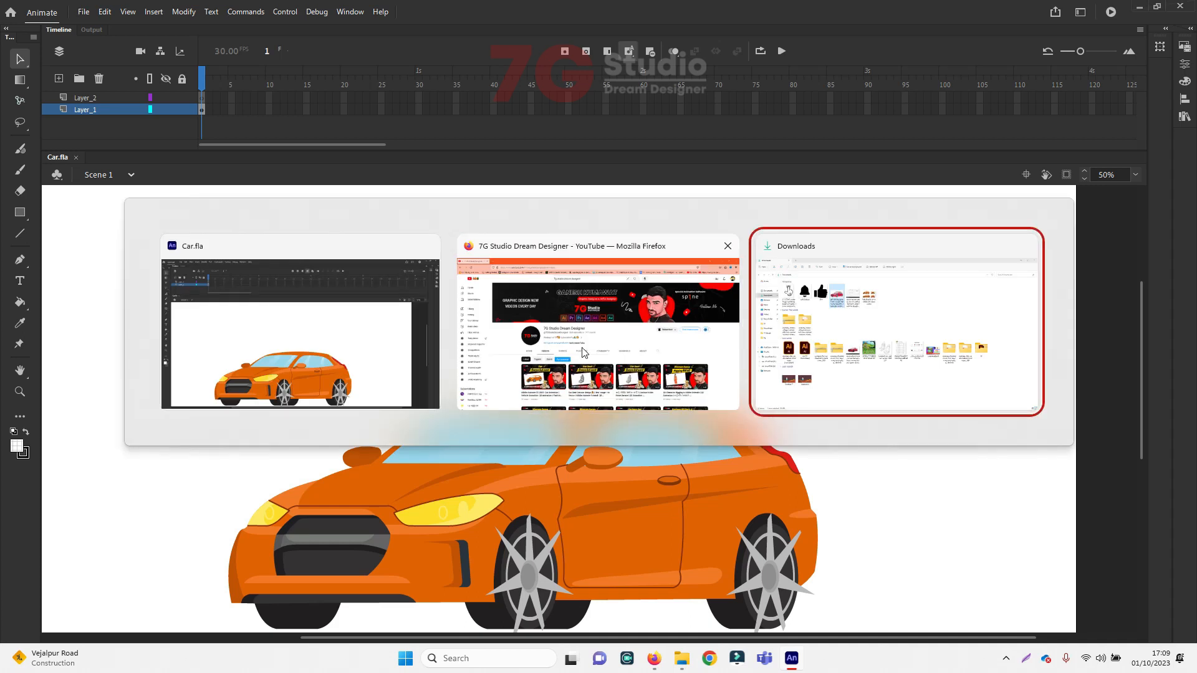
left_click(367, 335)
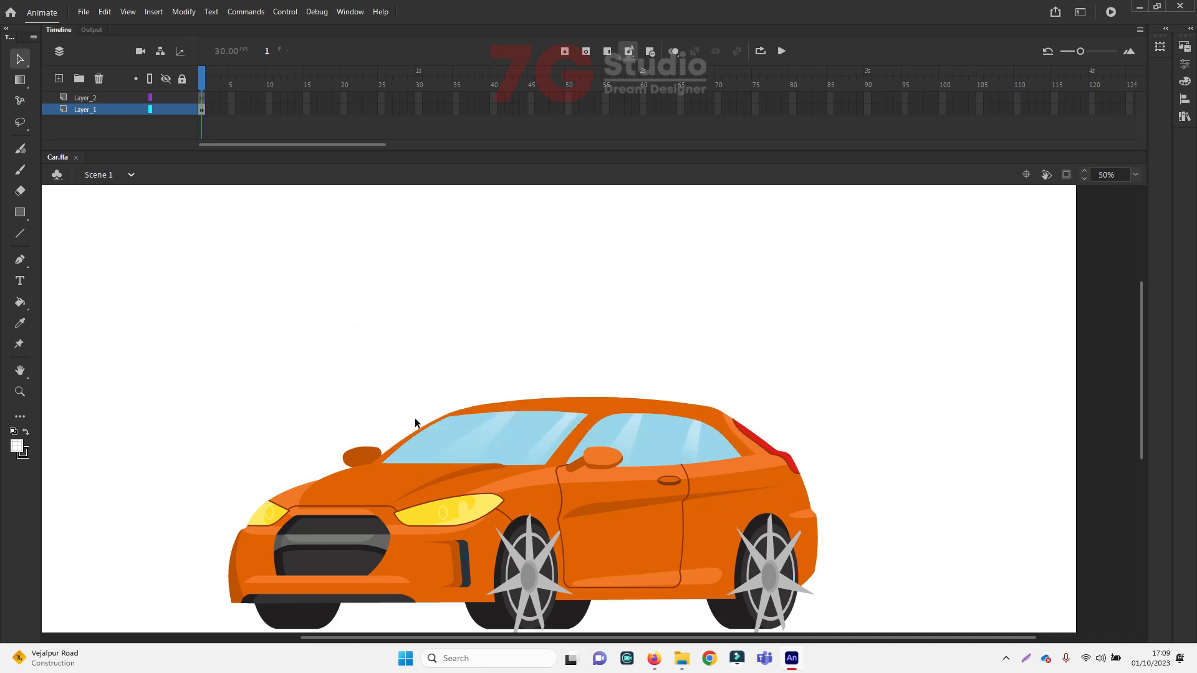
Open Car2.fla from the 7G Studio > Animate Classes > Bg folder on Local Disk (D:)
key("super+e")
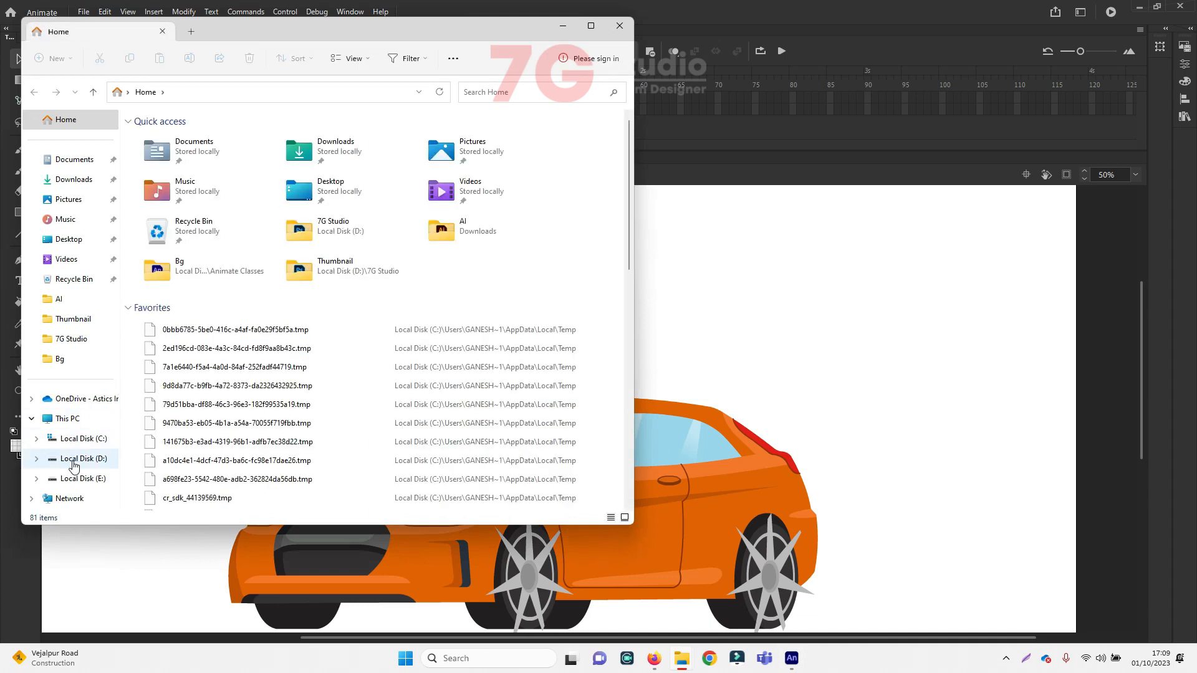
left_click(74, 465)
left_click(591, 26)
left_click(219, 145)
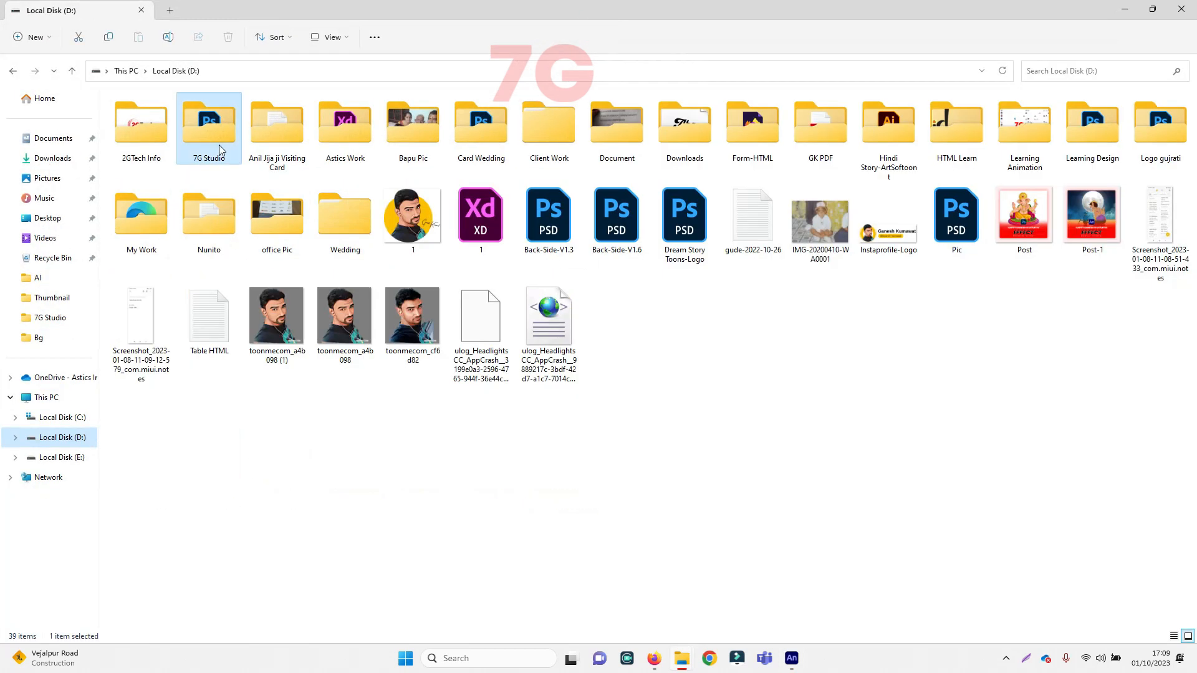
double_click(219, 145)
double_click(207, 140)
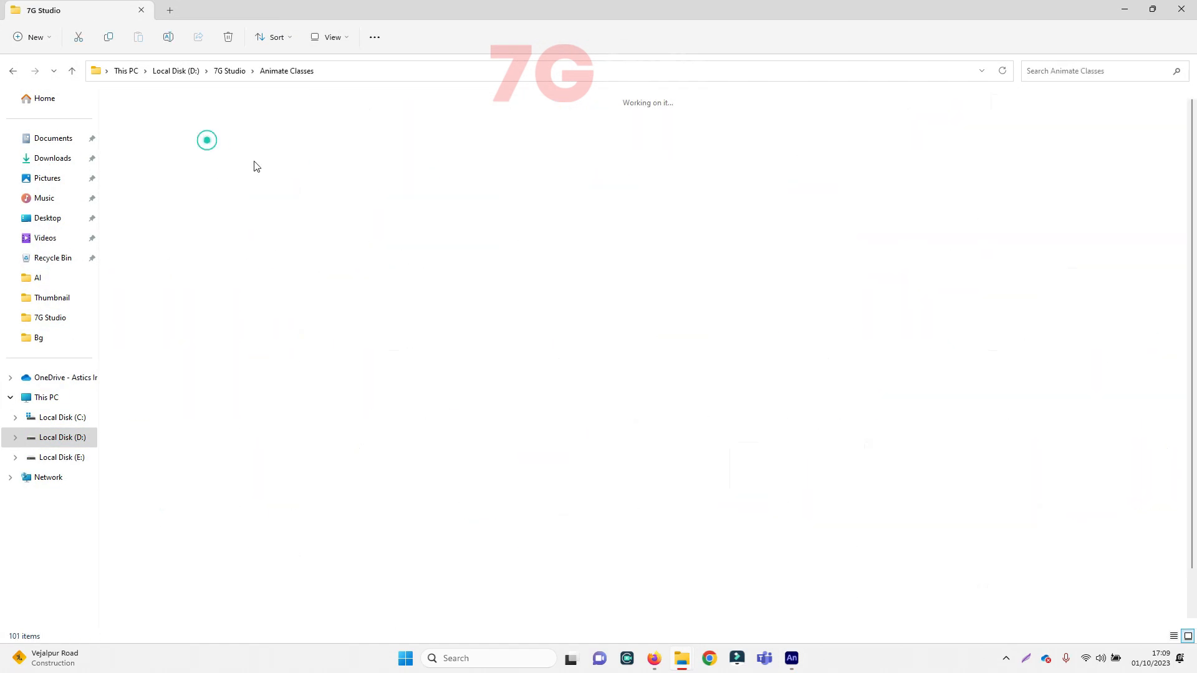
double_click(227, 130)
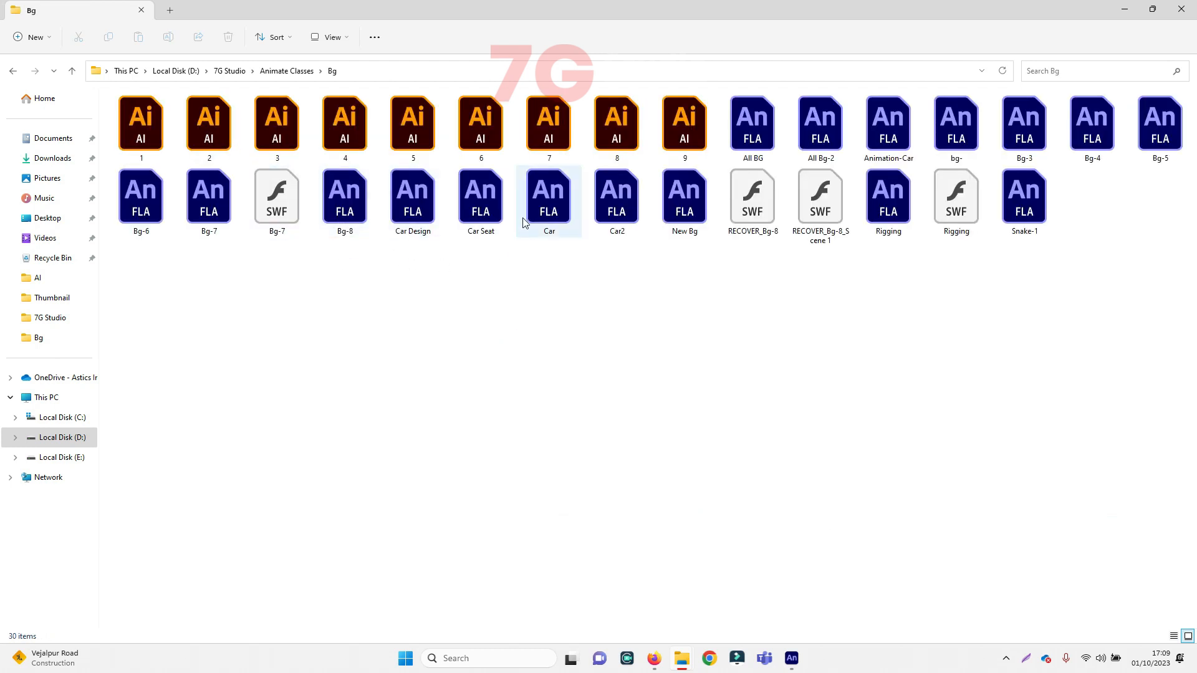
double_click(617, 198)
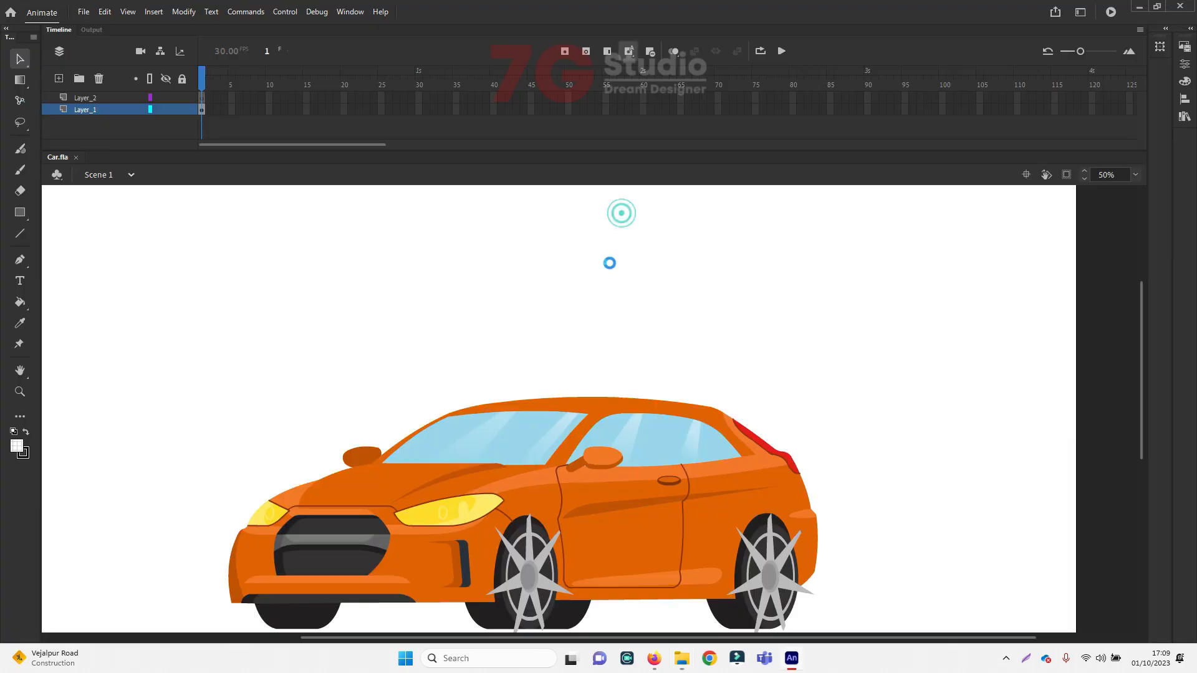
Move the red car body away from its windows so the seats and steering wheel can be reached
left_click(631, 298, "ctrl+alt")
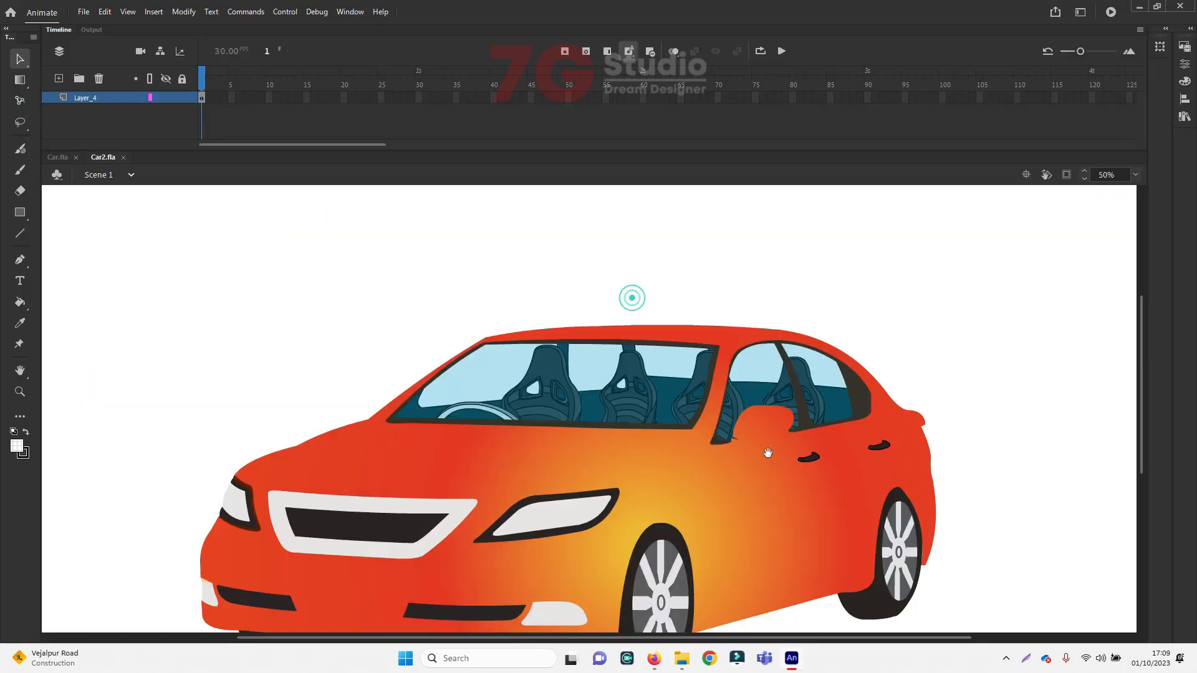
left_click_drag(767, 453, 677, 372)
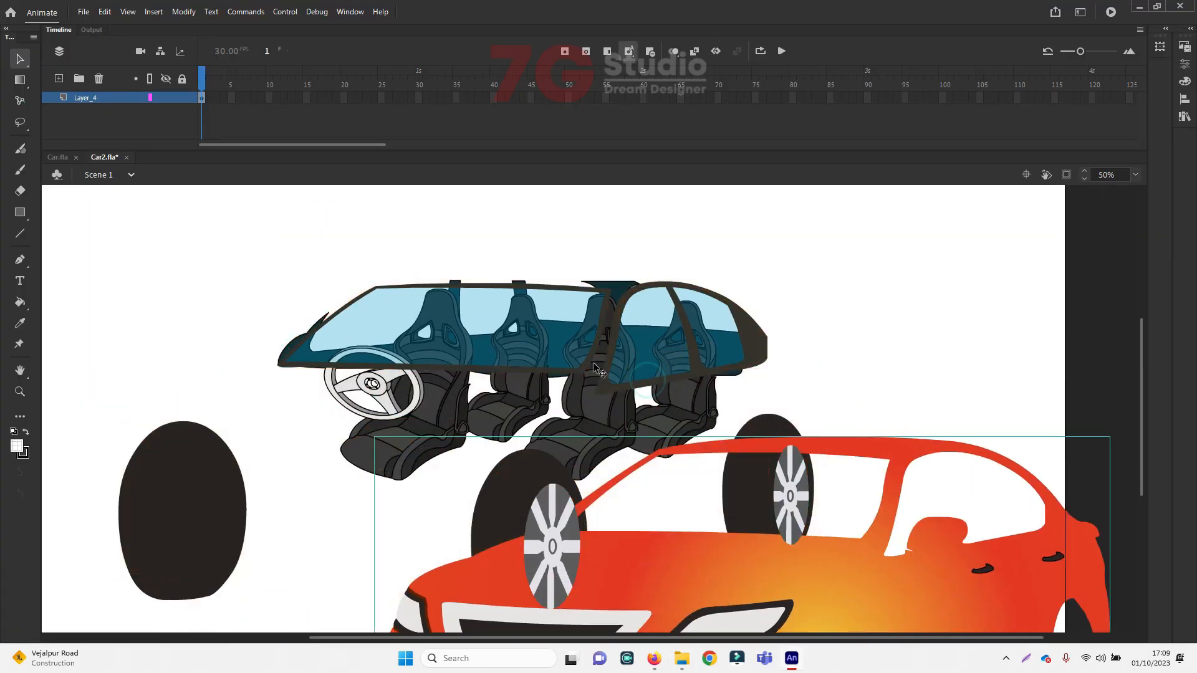
left_click(488, 361)
left_click(431, 412, "shift")
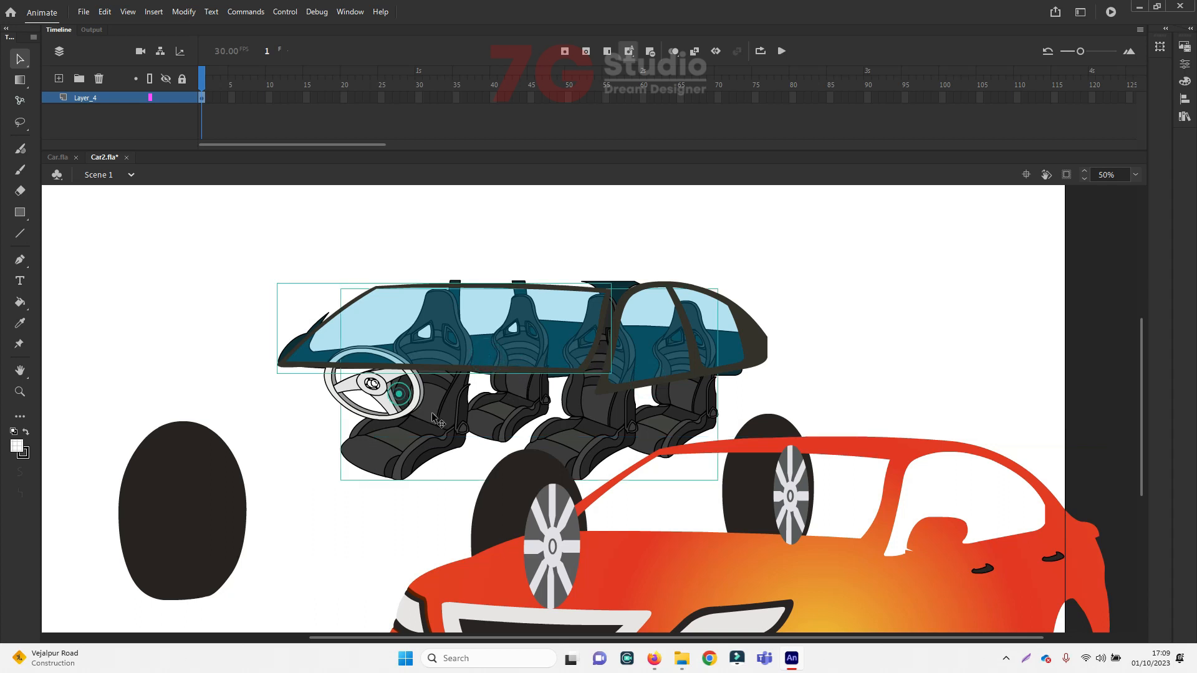
Select the seats, steering wheel and dark cabin interior together and paste copies of them into Car.fla
left_click(610, 416)
left_click(396, 499)
left_click(401, 432)
left_click(399, 412, "shift")
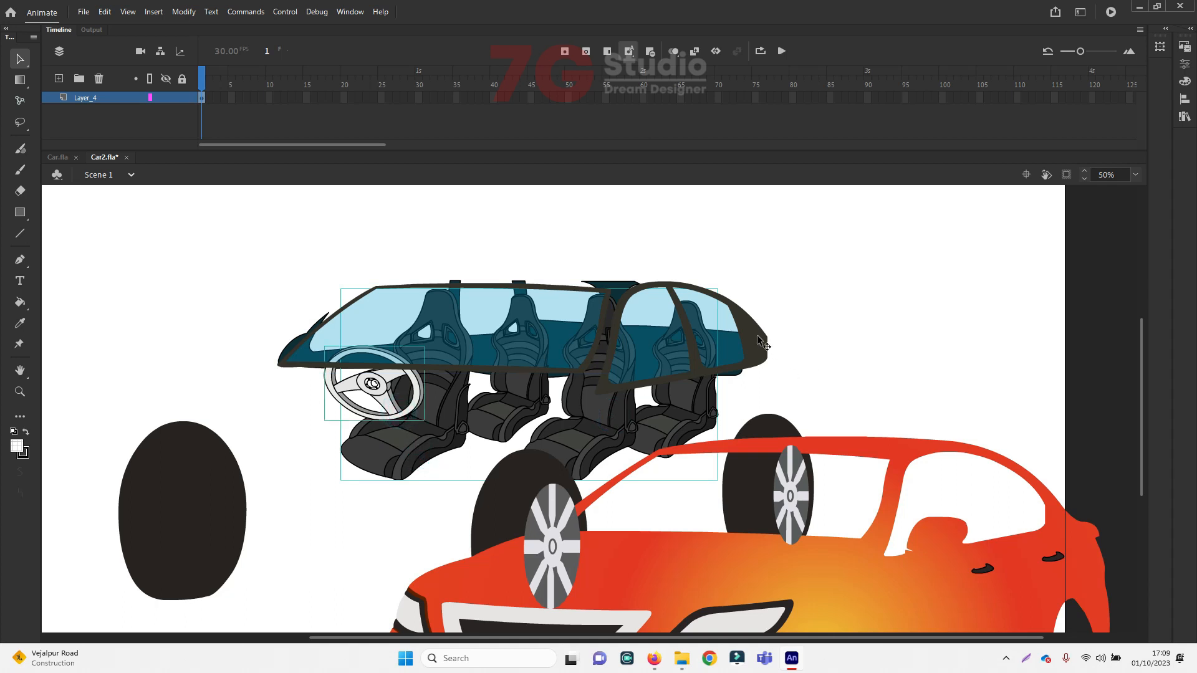
left_click(627, 286, "shift")
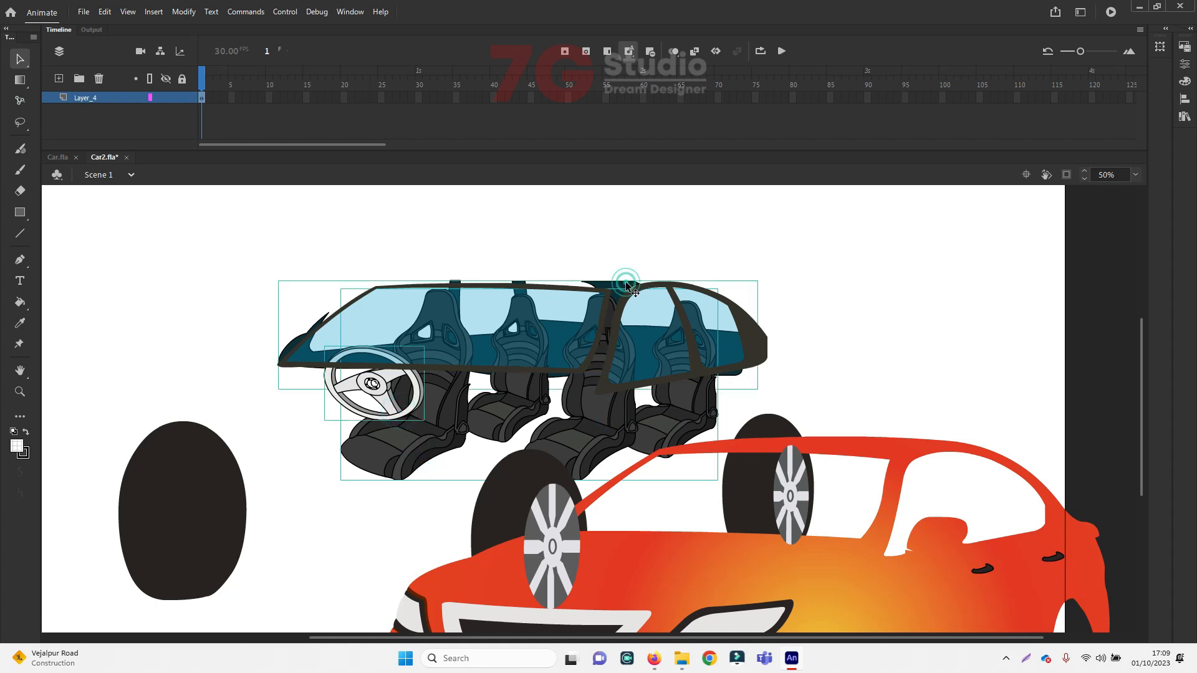
left_click(64, 158)
key("ctrl+v")
Scale down the pasted seats, steering wheel and cabin interior and position them over the orange car's windows
left_click_drag(677, 394, 645, 555)
left_click_drag(655, 526, 621, 320)
left_click_drag(619, 334, 619, 469)
left_click_drag(636, 445, 617, 290)
scroll(617, 289, "up", 3)
key("q")
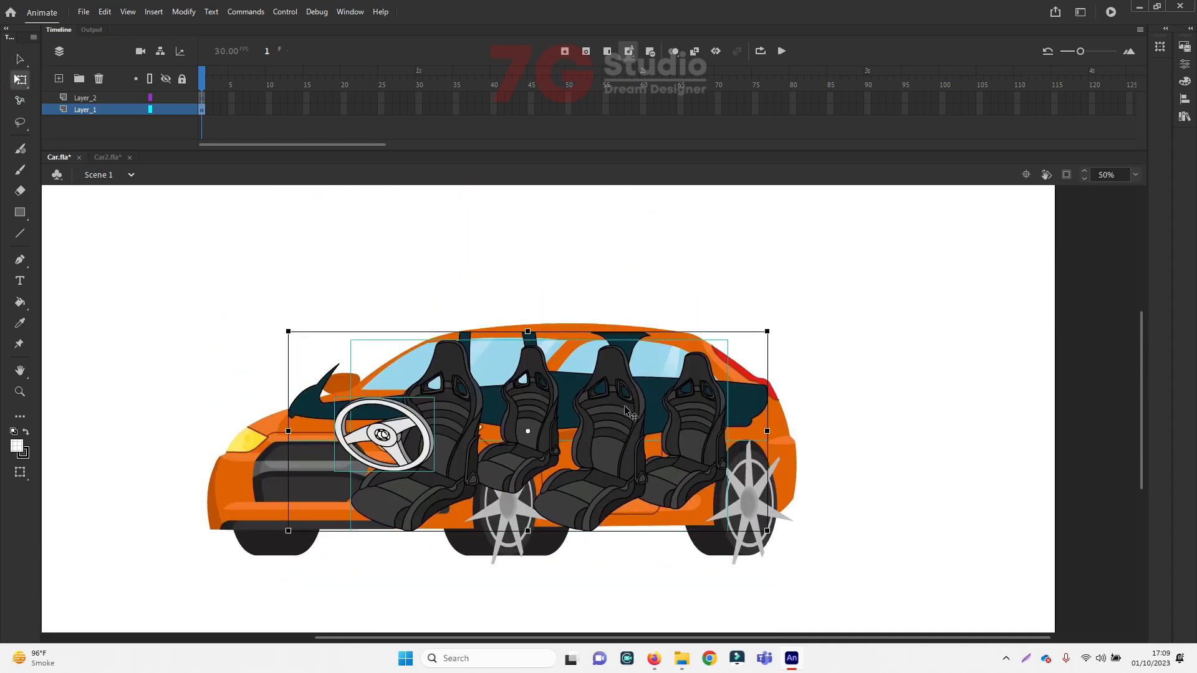
left_click_drag(764, 335, 679, 368)
left_click_drag(616, 453, 676, 421)
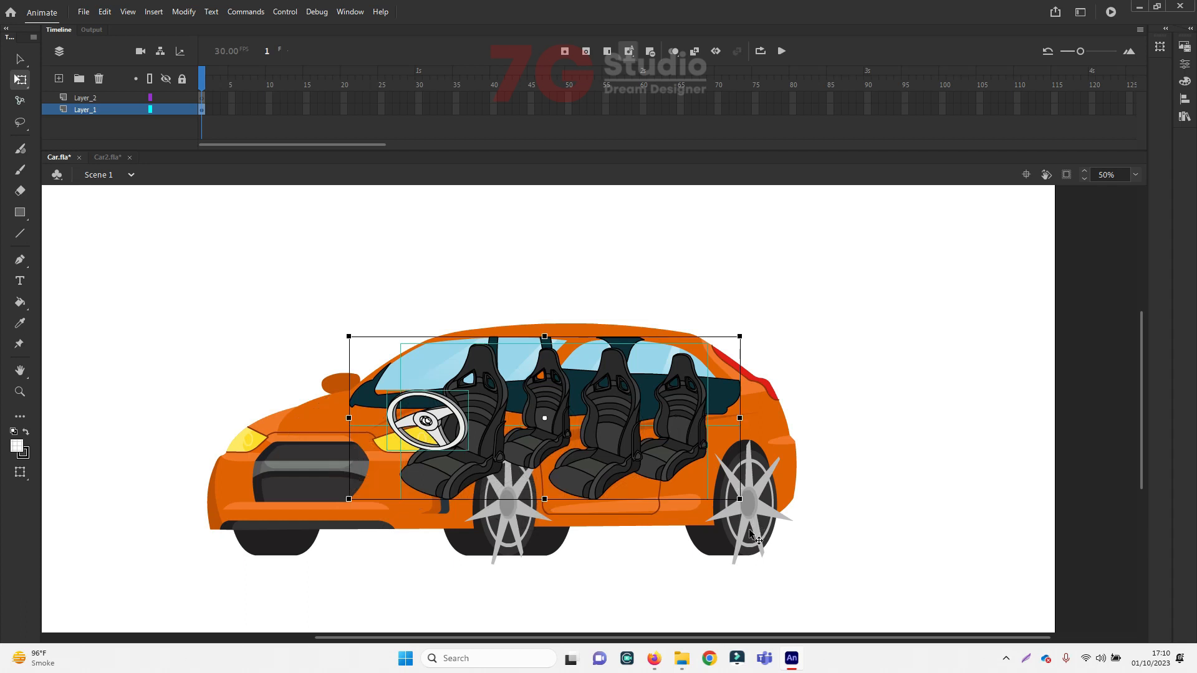
Shrink the interior parts slightly more, fine-tune their position, and send them to the back behind the glass
mouse_move(742, 501)
left_mouse_down()
mouse_move(717, 491)
mouse_move(734, 492)
left_mouse_up()
key("ctrl+z")
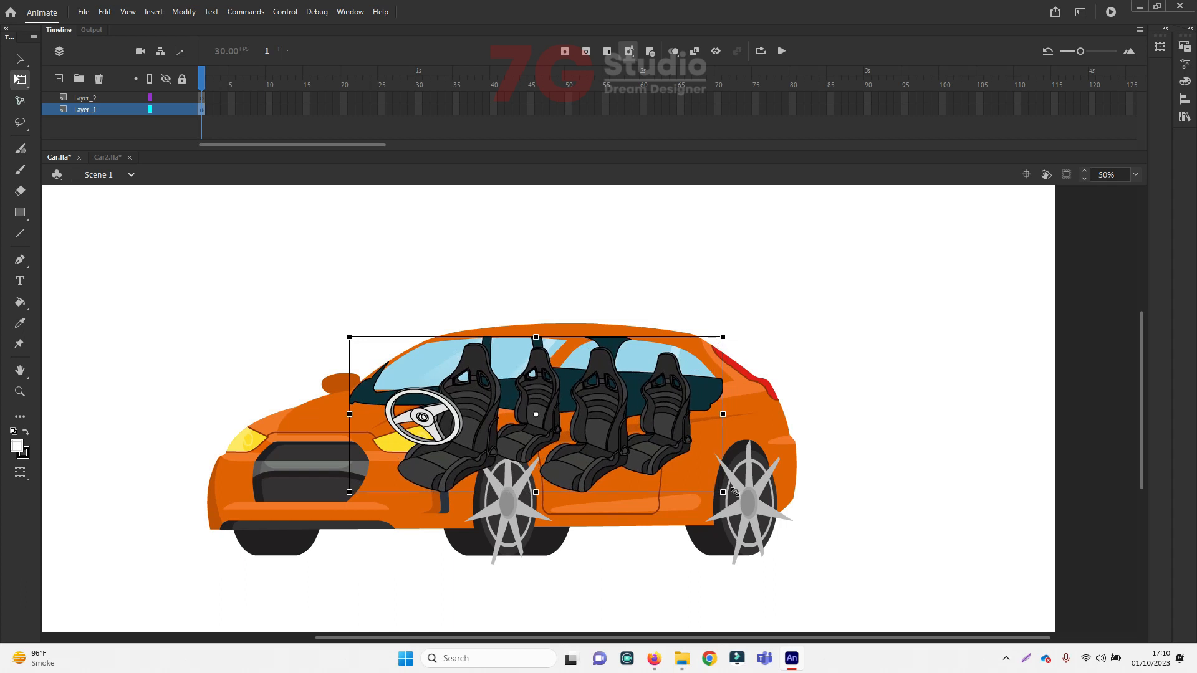
left_click_drag(702, 407, 703, 408)
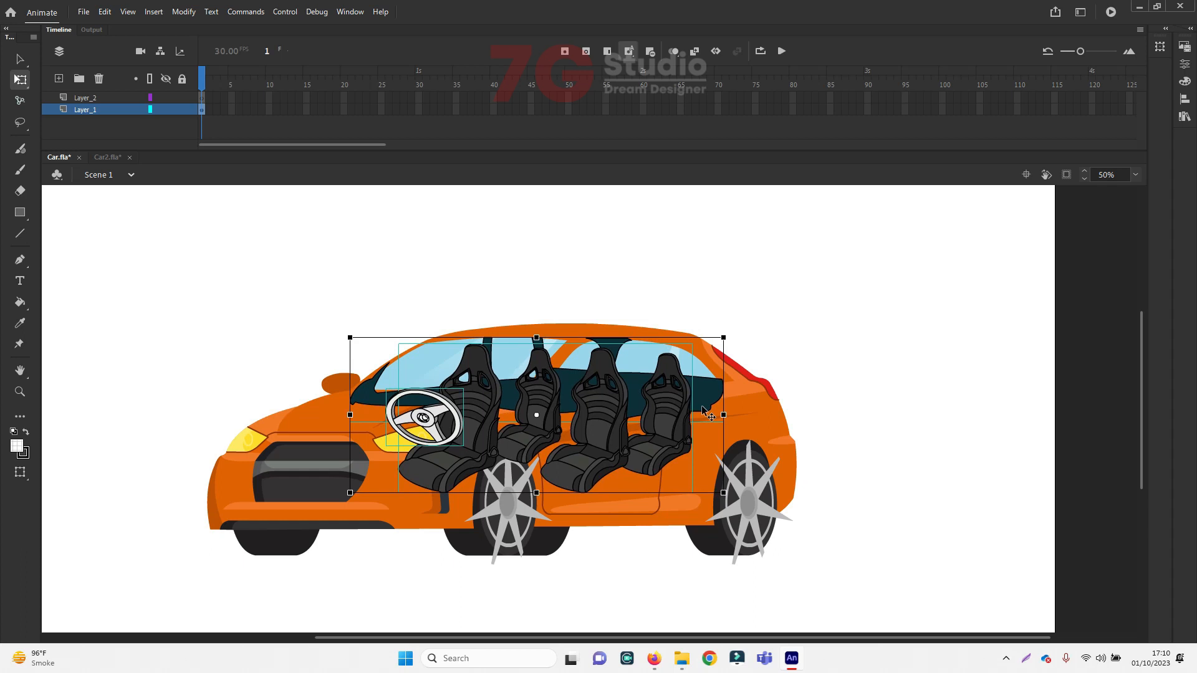
key("ctrl+shift+Down")
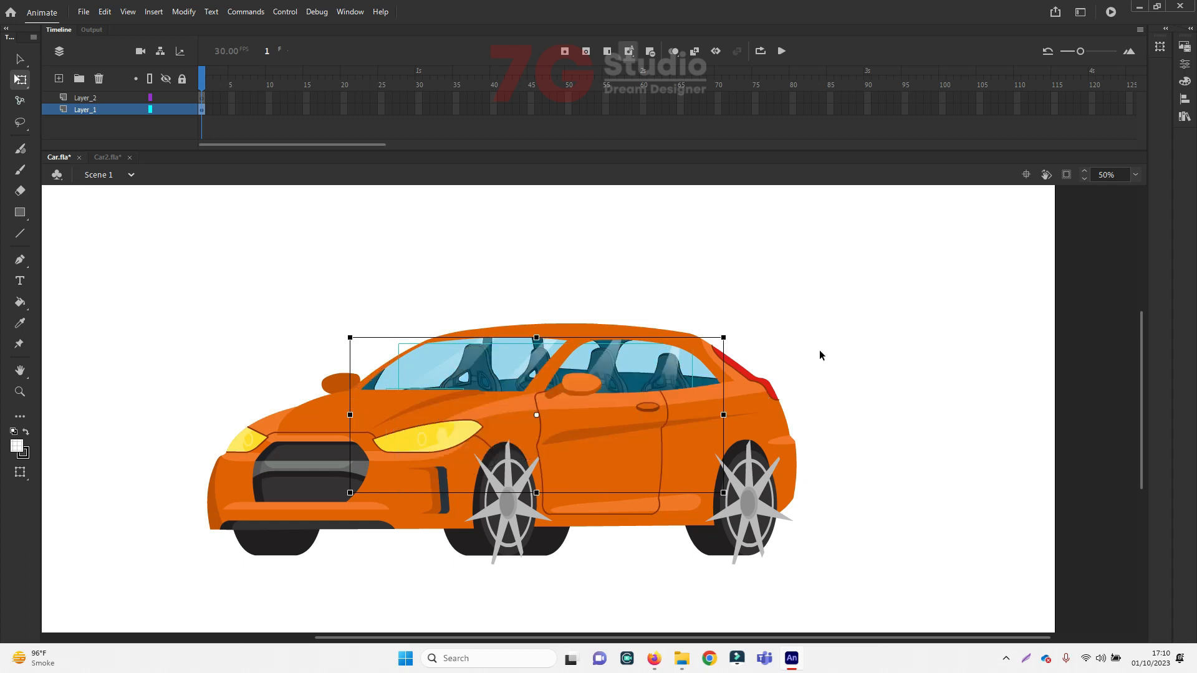
left_click(852, 335)
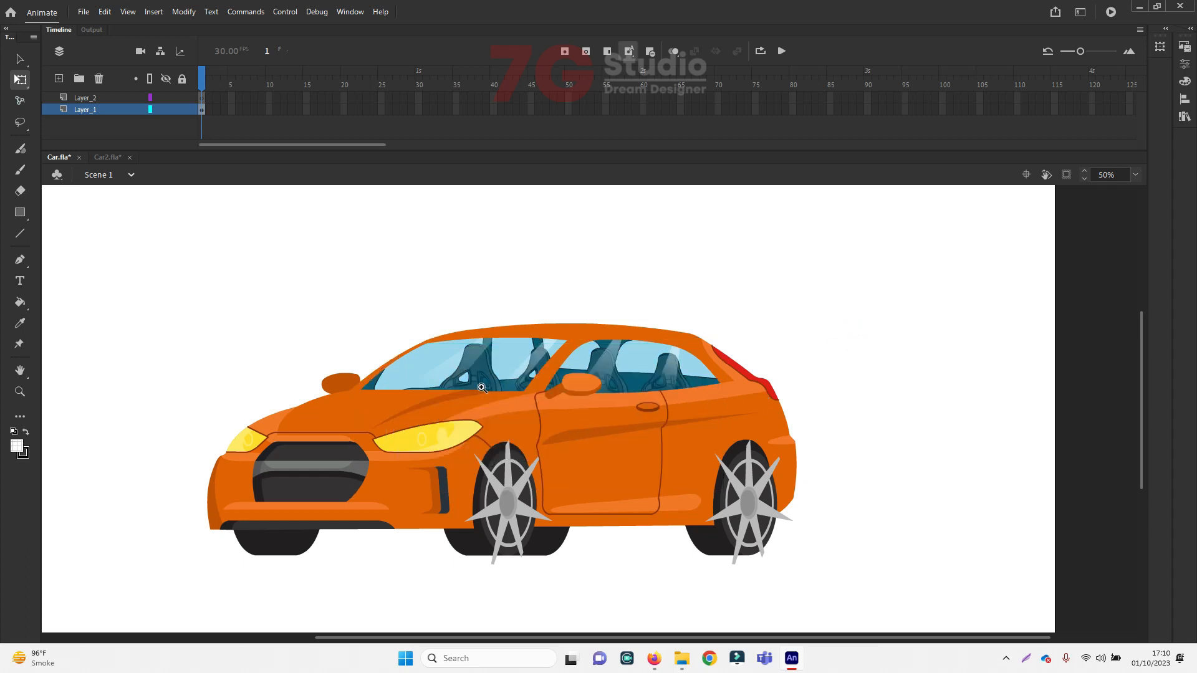
Cut the blue window glass with its reflections out of the orange car
left_click(481, 388)
left_click(553, 399)
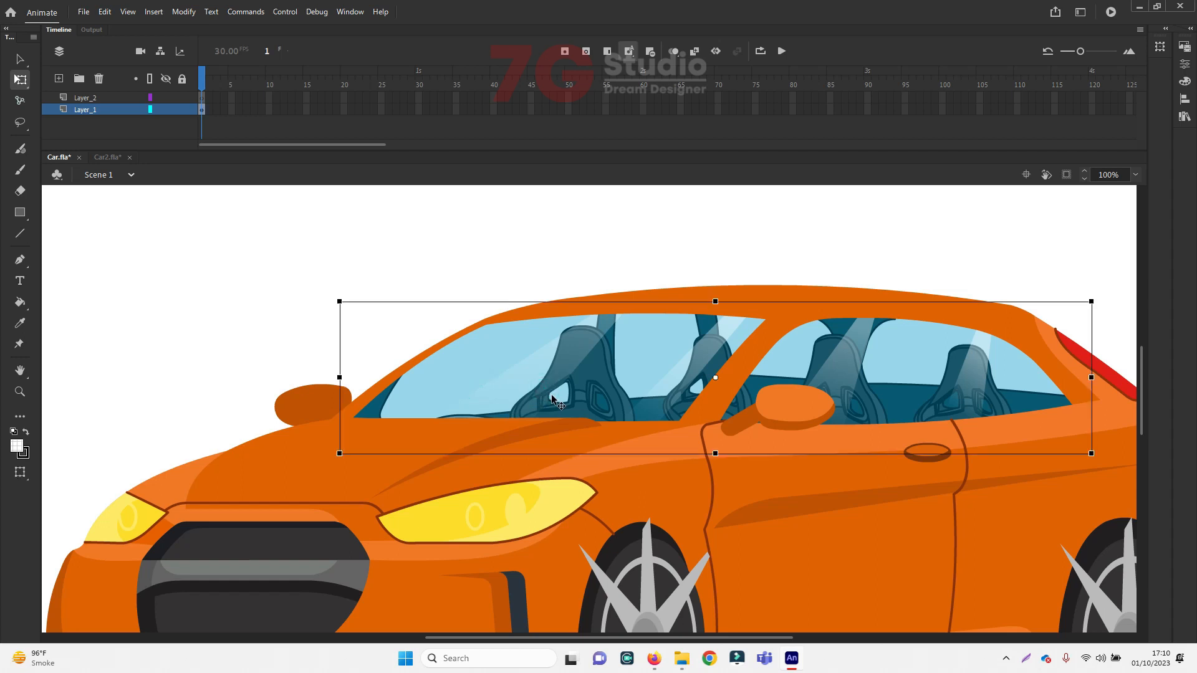
key("Delete")
Move the steering wheel up until it shows through the windshield above the hood
left_click(470, 417)
left_click(469, 415)
key("shift+Up")
key("shift+Up")
key("shift+Up")
key("shift+Up")
key("shift+Up")
key("shift+Up")
key("shift+Up")
key("shift+Up")
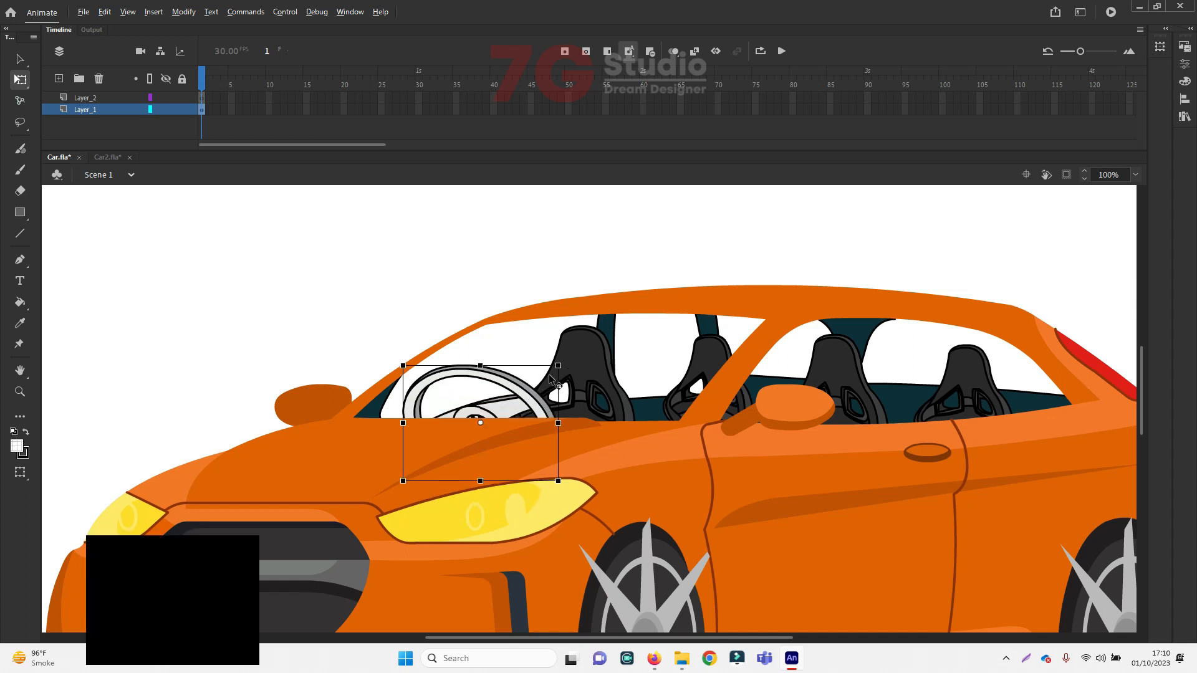
Scale the steering wheel down and nudge it back up and to the right inside the windshield opening
left_click_drag(558, 366, 533, 378)
key("shift+Right")
key("shift+Up")
key("shift+Up")
key("shift+Right")
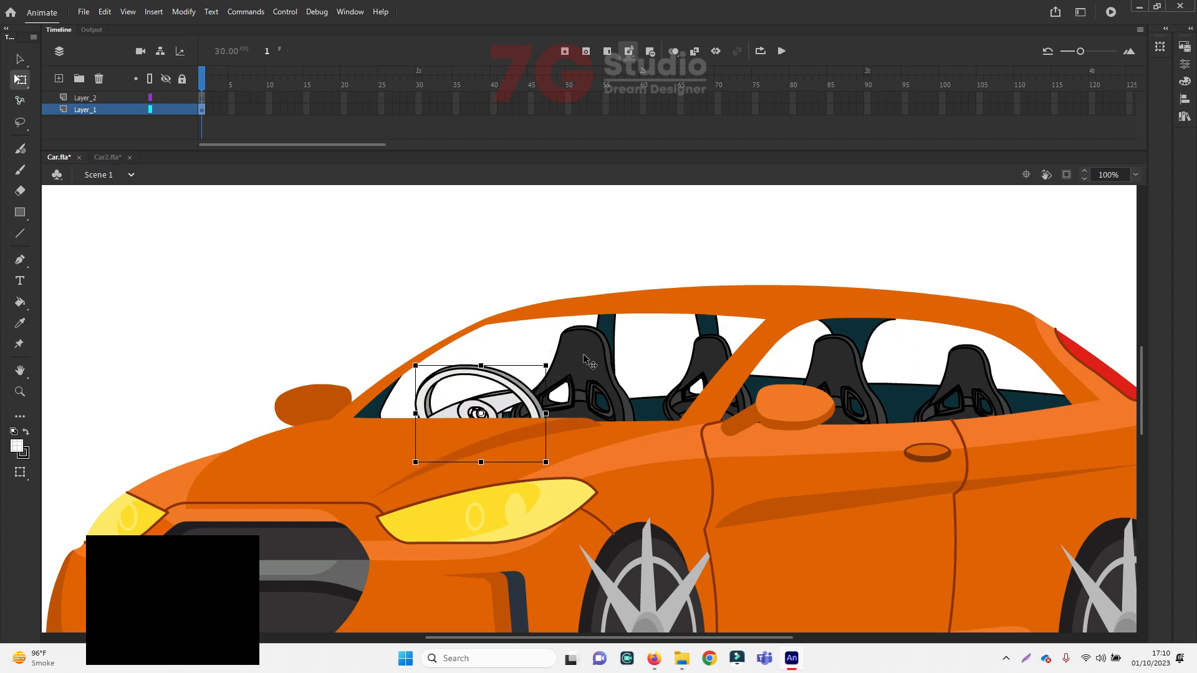
Scale down the group of four seats and raise it so the seat backs stand inside the window openings
left_click(583, 353)
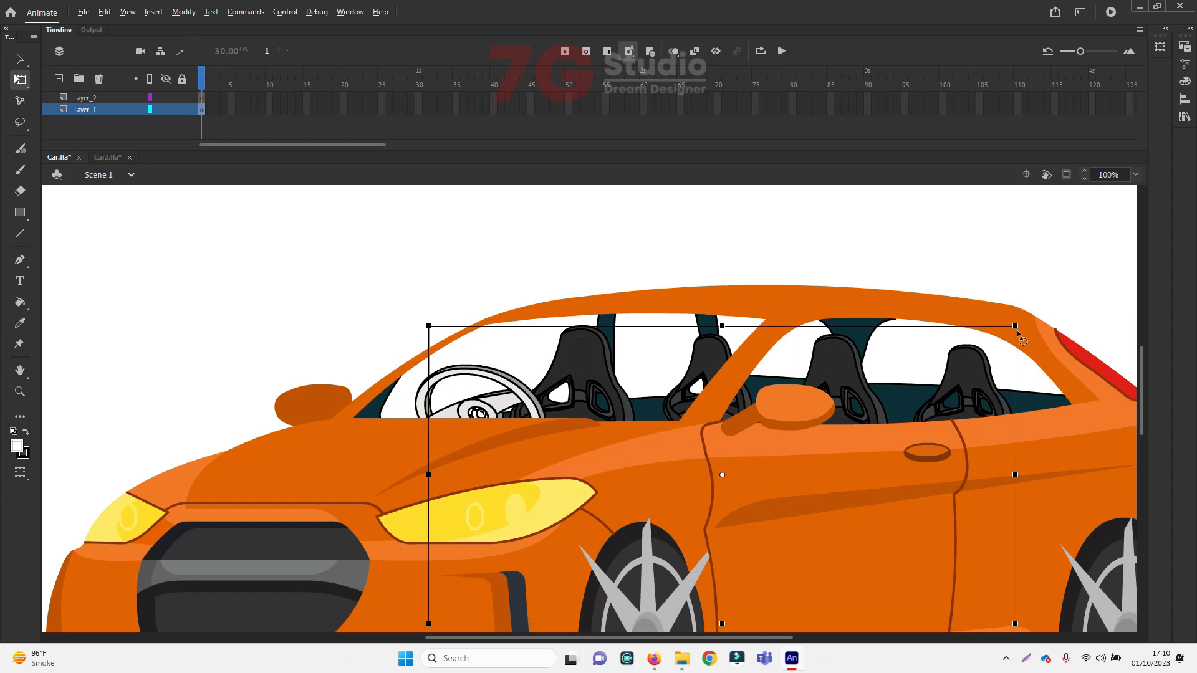
left_click_drag(1015, 325, 932, 376)
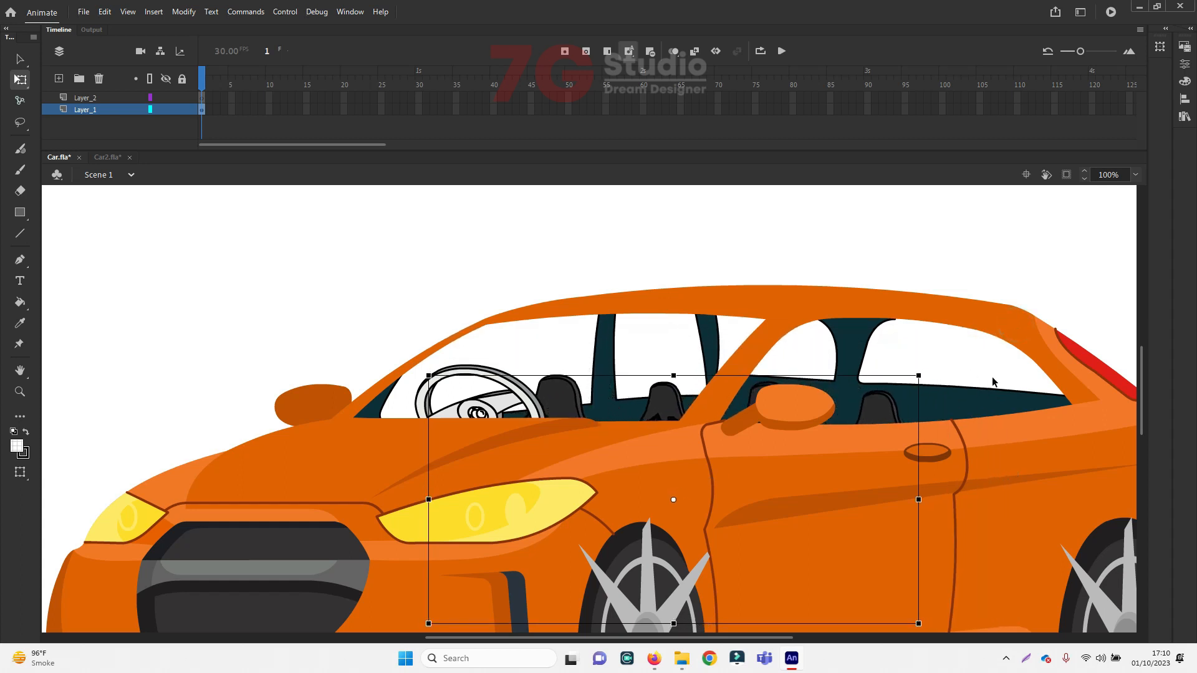
key("shift+Up")
key("shift+Up")
key("shift+Up")
key("shift+Up")
key("shift+Up")
key("shift+Up")
key("shift+Up")
key("shift+Up")
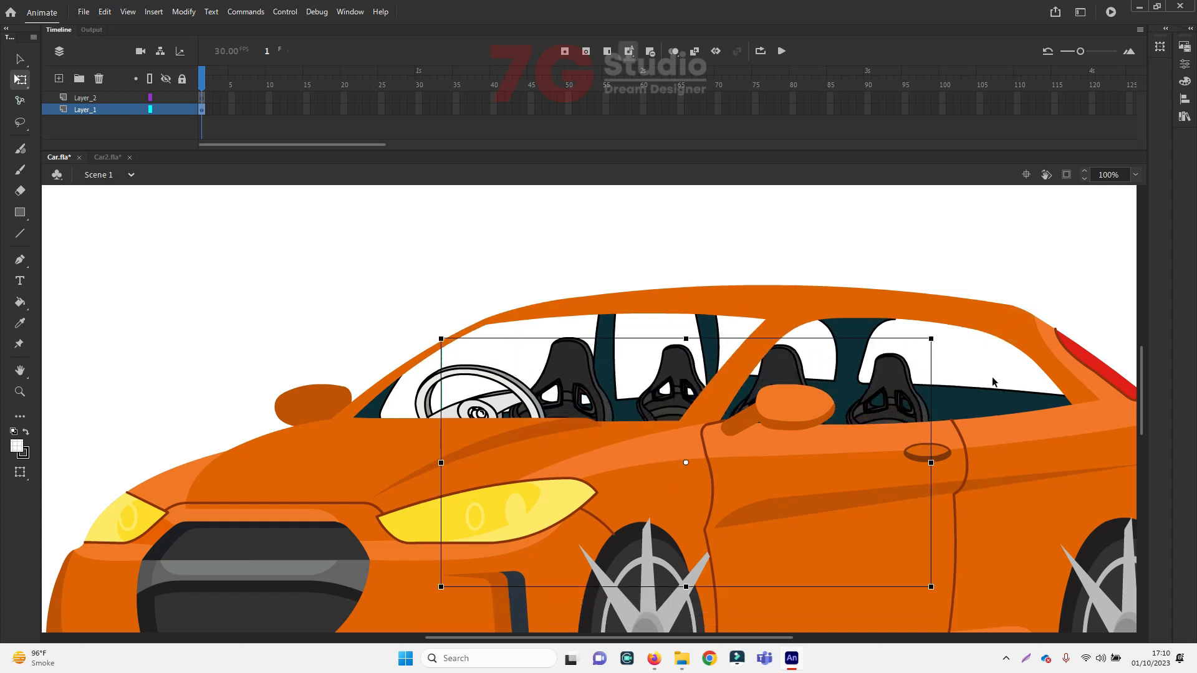
Nudge the seat group toward the rear of the car and slightly higher to center it in the windows
key("shift+Right")
key("shift+Right")
key("shift+Right")
key("shift+Up")
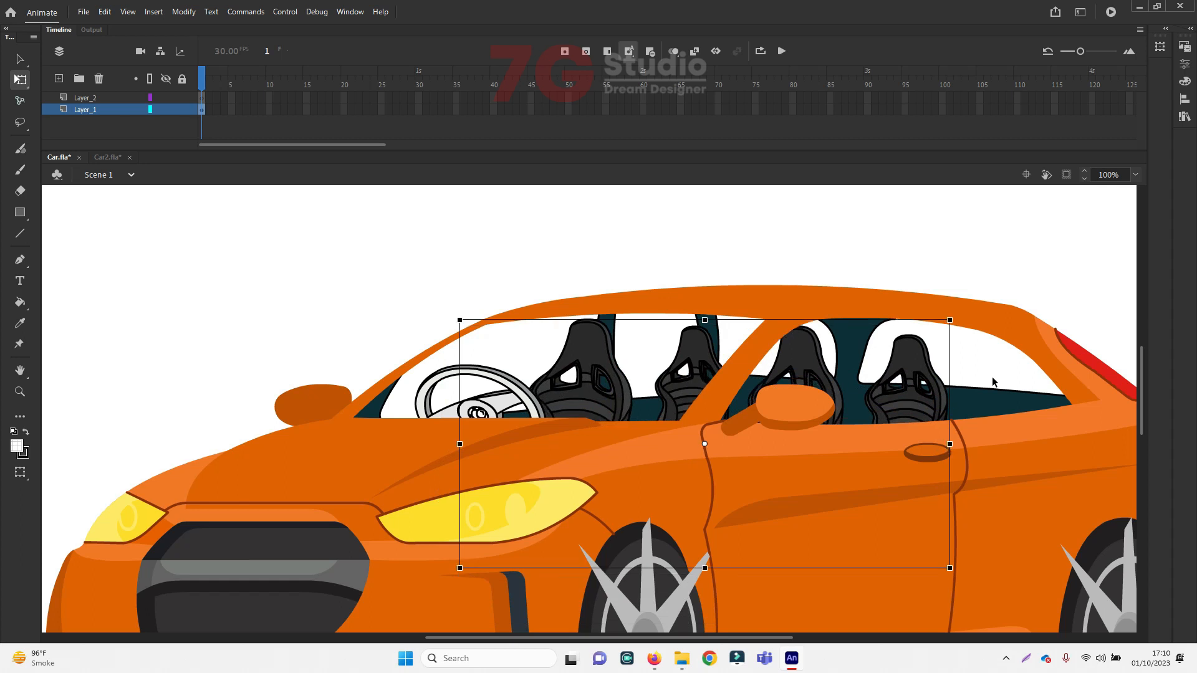
key("shift+Left")
Lower the steering wheel slightly so more of it sits behind the hood
left_click(489, 411)
key("shift+Down")
key("shift+Down")
key("shift+Down")
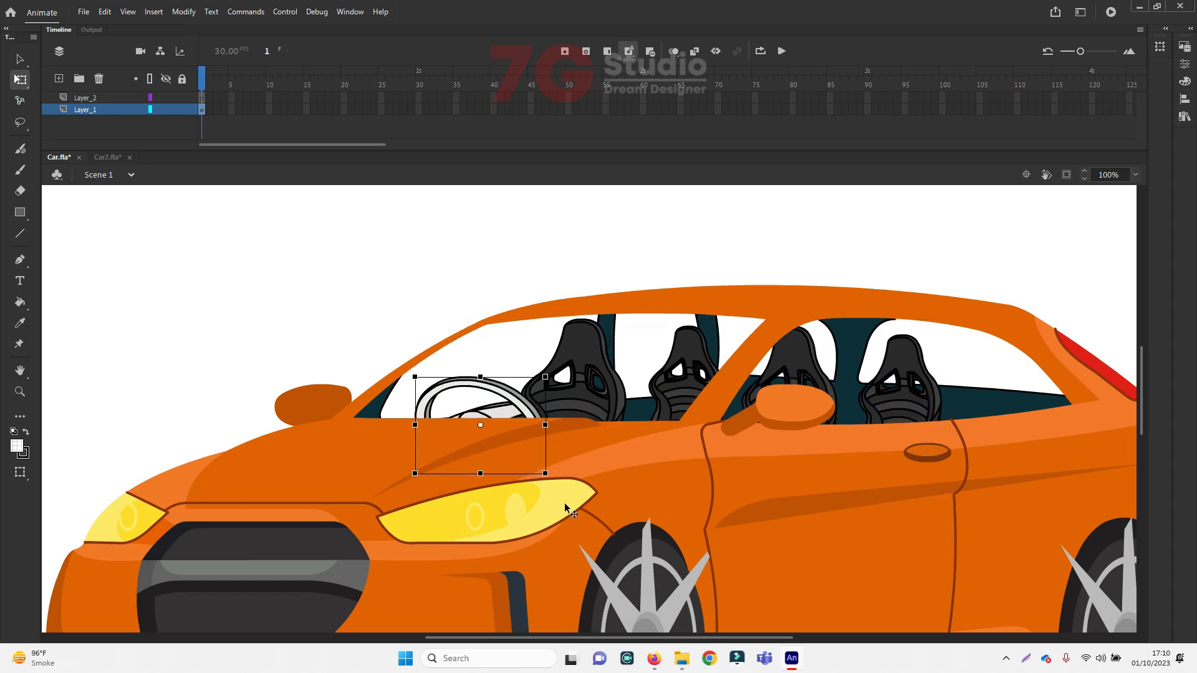
Paste the blue glass with its reflections back in place and stack it behind the body but in front of the interior
key("ctrl+shift+v")
key("ctrl+Down")
key("ctrl+Down")
key("ctrl+Up")
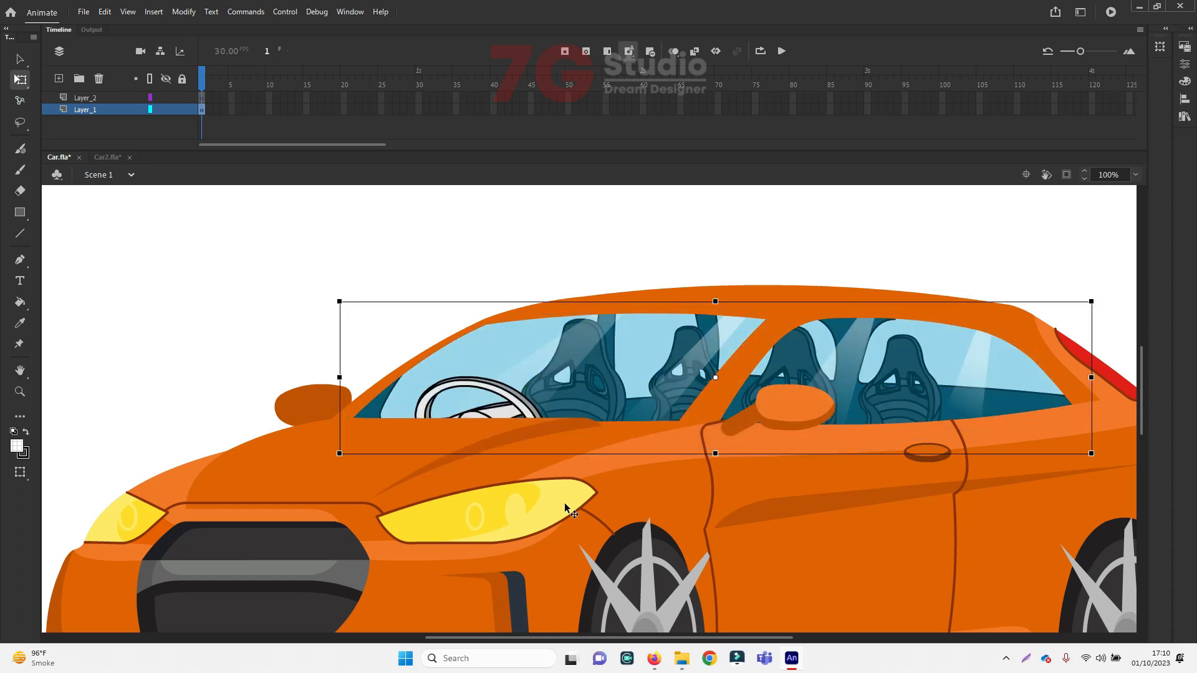
key("ctrl+Up")
left_click(626, 241)
Save the Car.fla document with the finished car interior
left_click(581, 317, "ctrl+alt")
left_click(582, 318, "ctrl+alt")
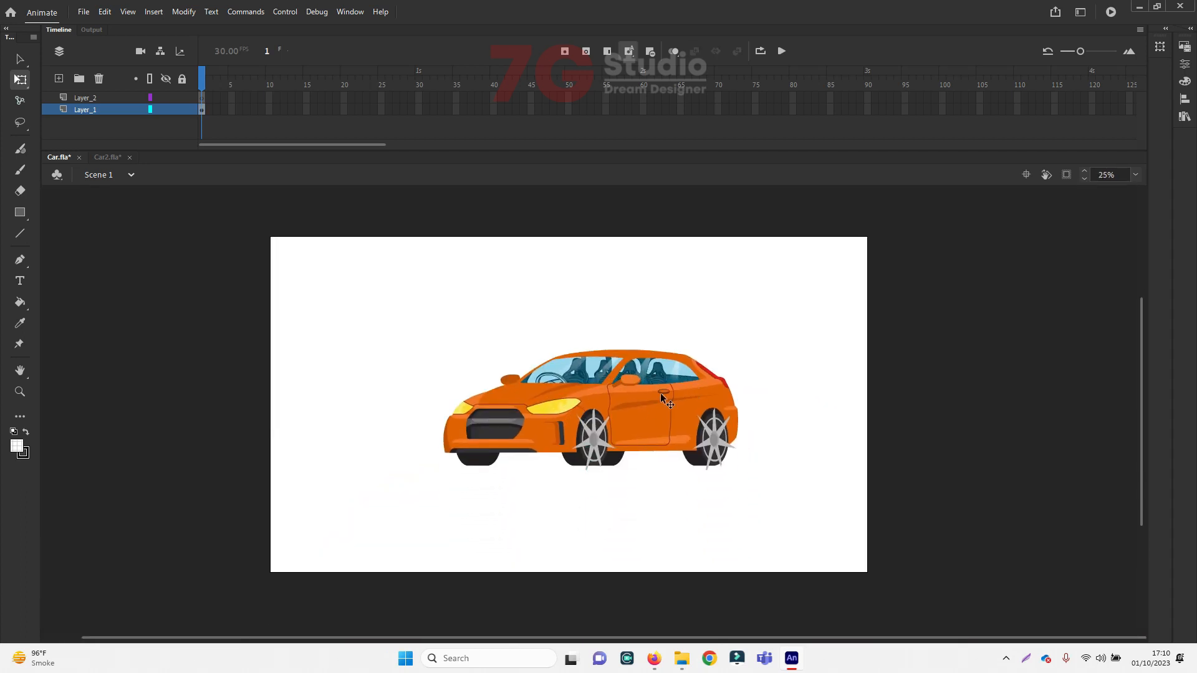
left_click(643, 412, "ctrl")
left_click_drag(578, 293, 601, 326)
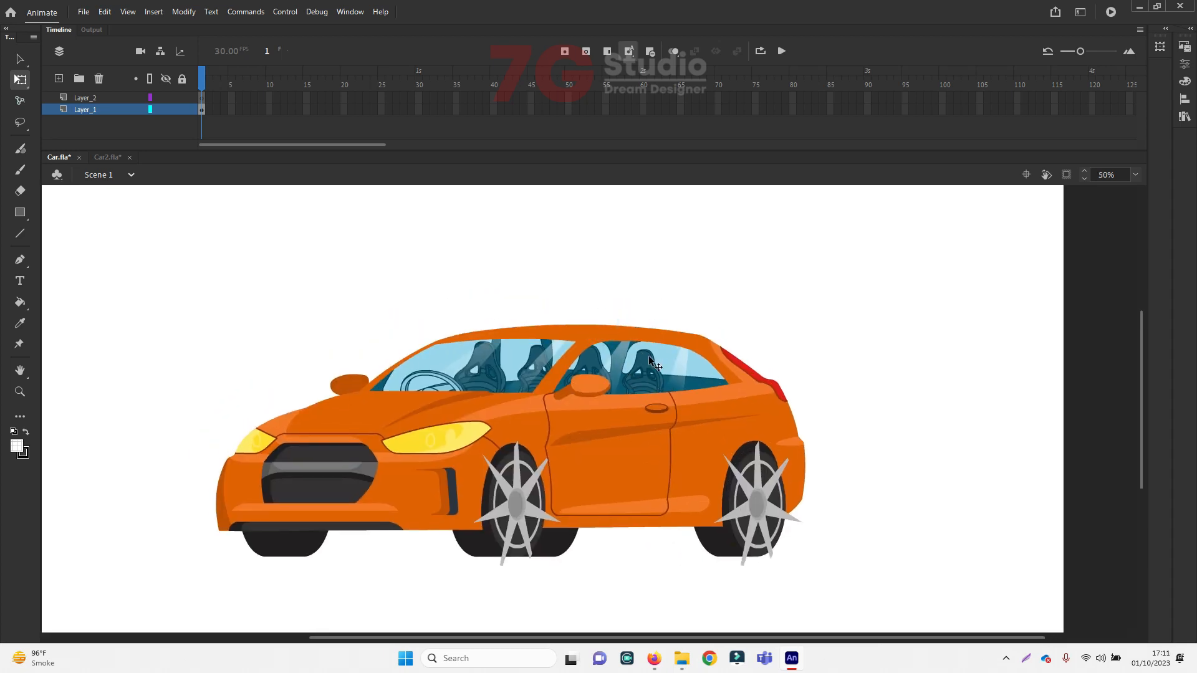
key("ctrl+s")
left_click(456, 414, "ctrl+alt")
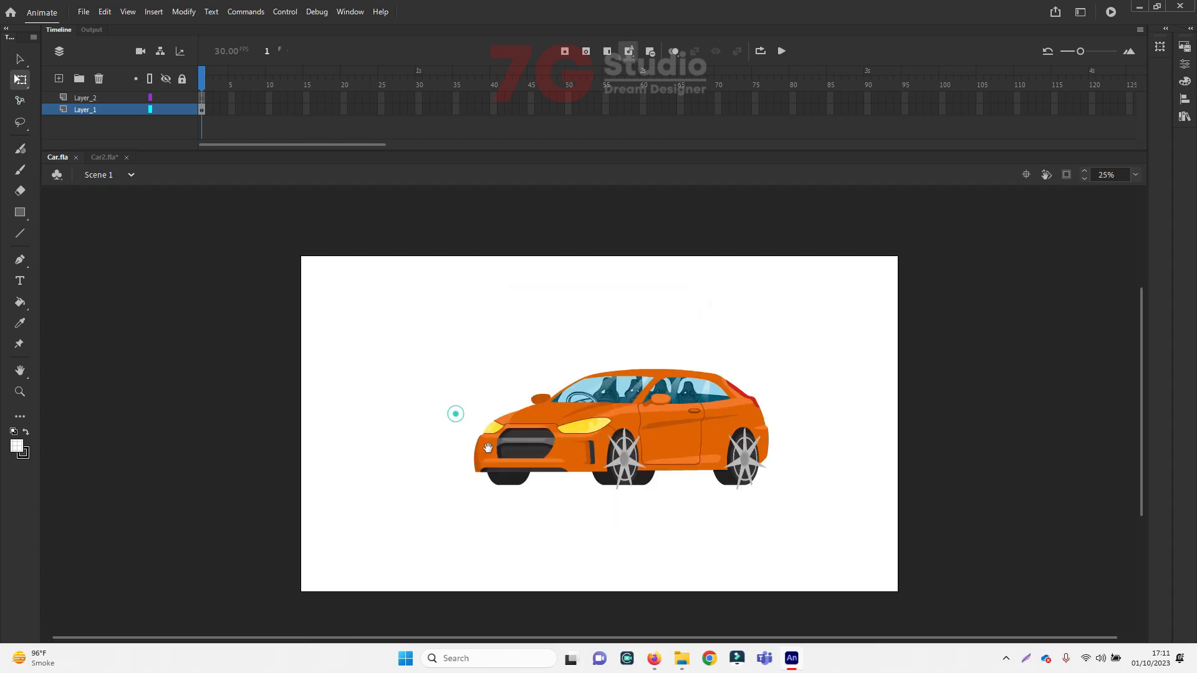
left_click(609, 413, "ctrl")
left_click_drag(727, 436, 538, 433)
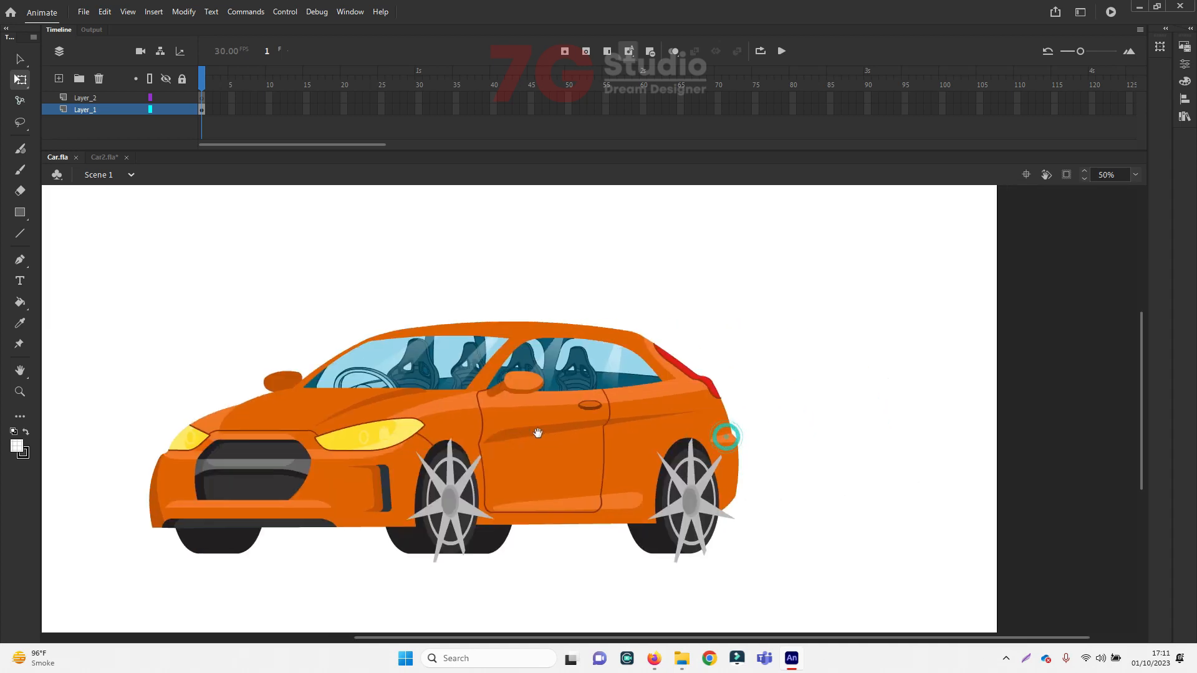
left_click(475, 405, "ctrl+alt")
left_click(587, 344)
left_click_drag(368, 305, 803, 530)
left_click(807, 449)
left_click_drag(390, 305, 792, 420)
left_click_drag(716, 463, 765, 487)
key("ctrl+z")
left_click(564, 318)
left_click_drag(369, 318, 722, 532)
left_click_drag(847, 555, 848, 554)
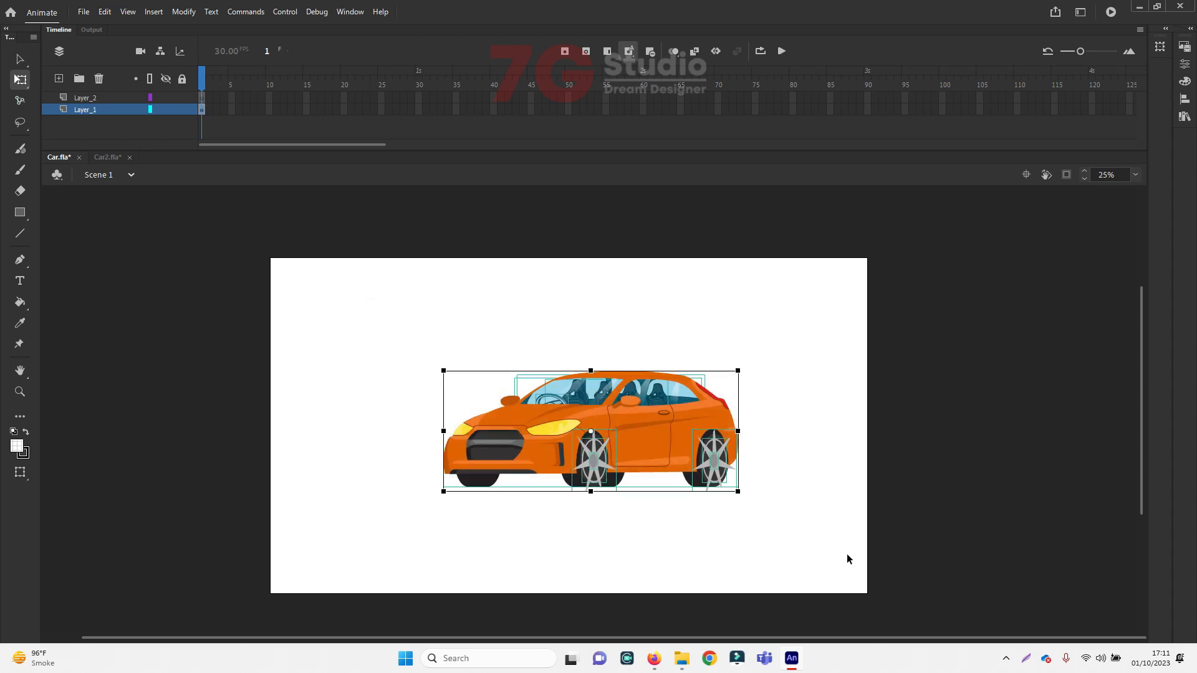
Delete the empty Layer_2 from the timeline
left_click(112, 97)
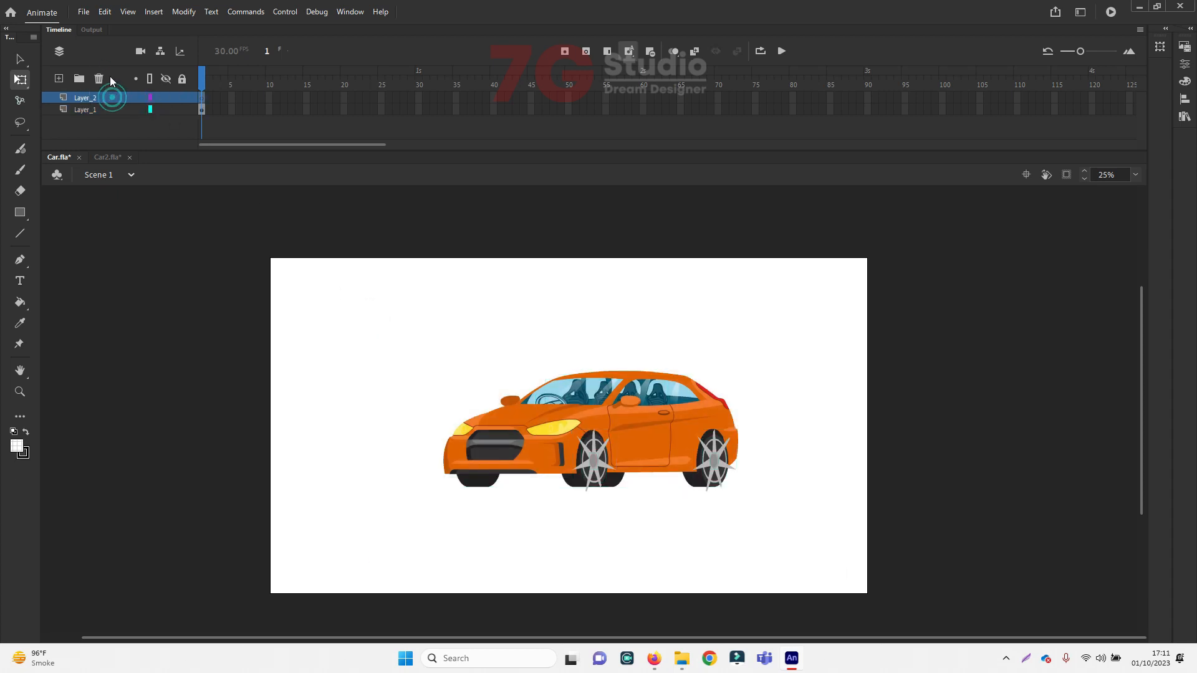
left_click(99, 78)
Select the entire car artwork on the stage and convert it to a Graphic symbol
left_click_drag(352, 320, 839, 540)
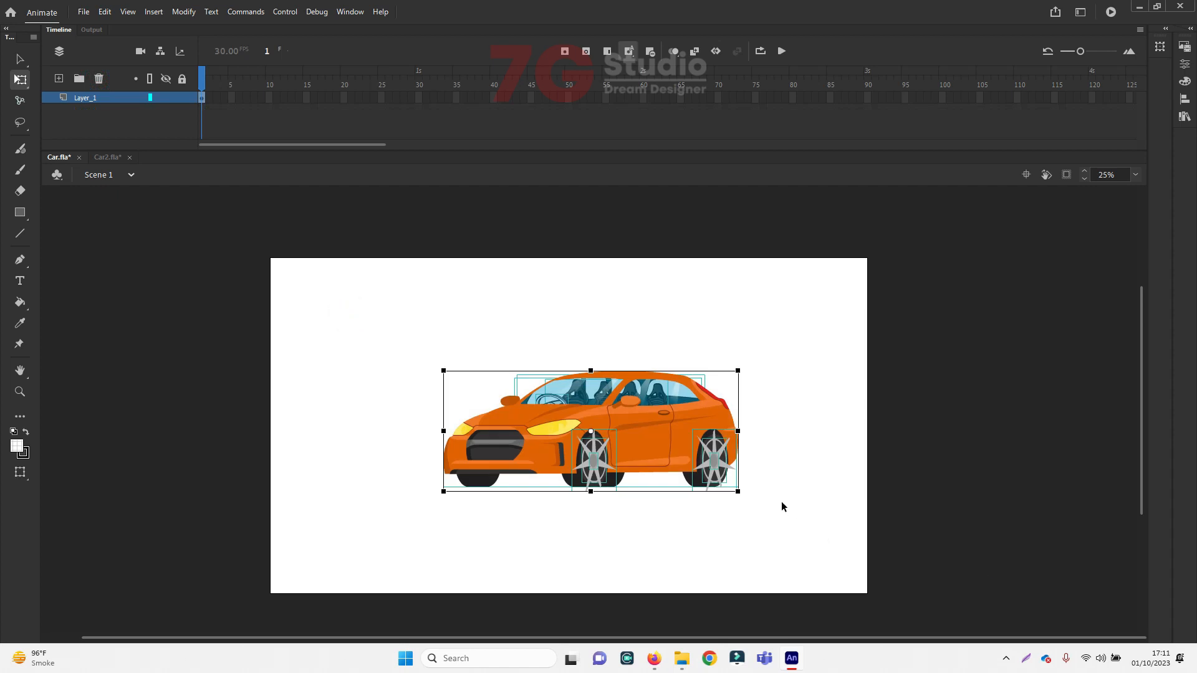
key("F8")
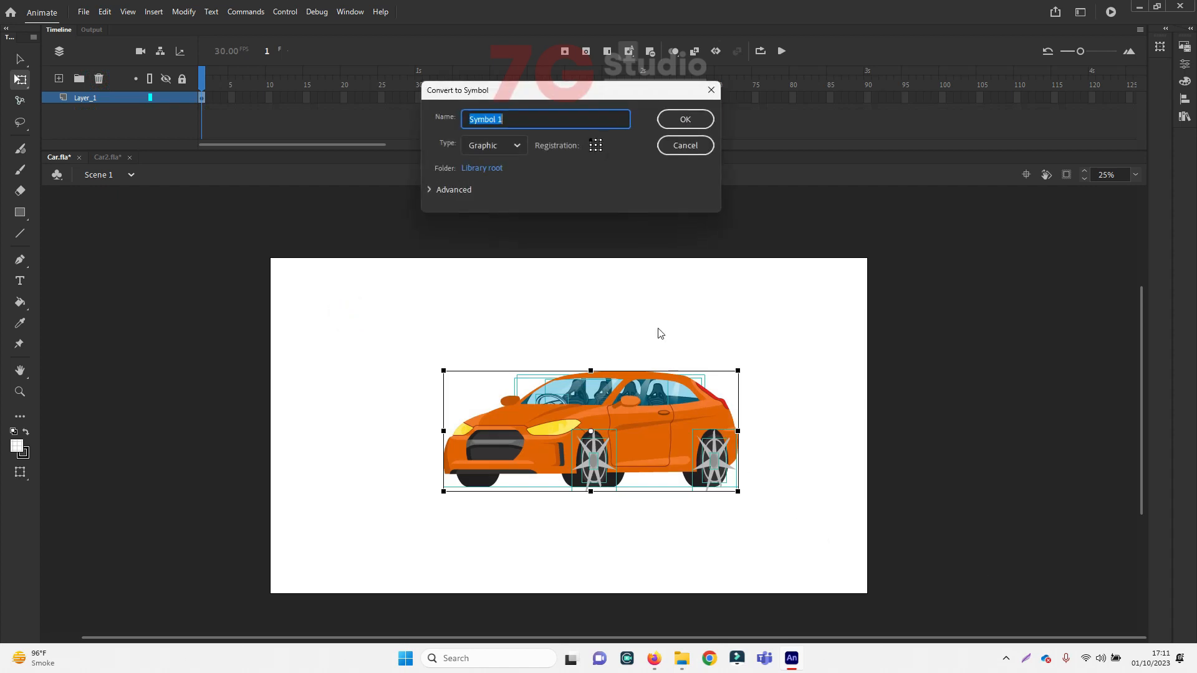
left_click(495, 148)
left_click(527, 151)
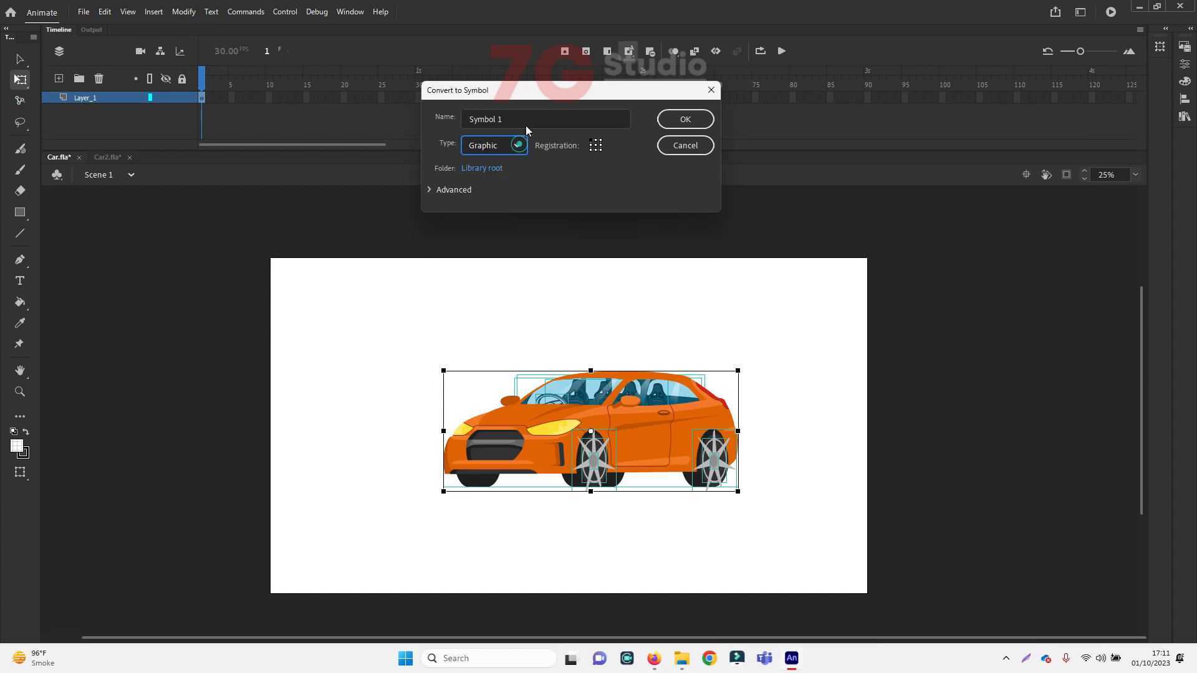
left_click(685, 118)
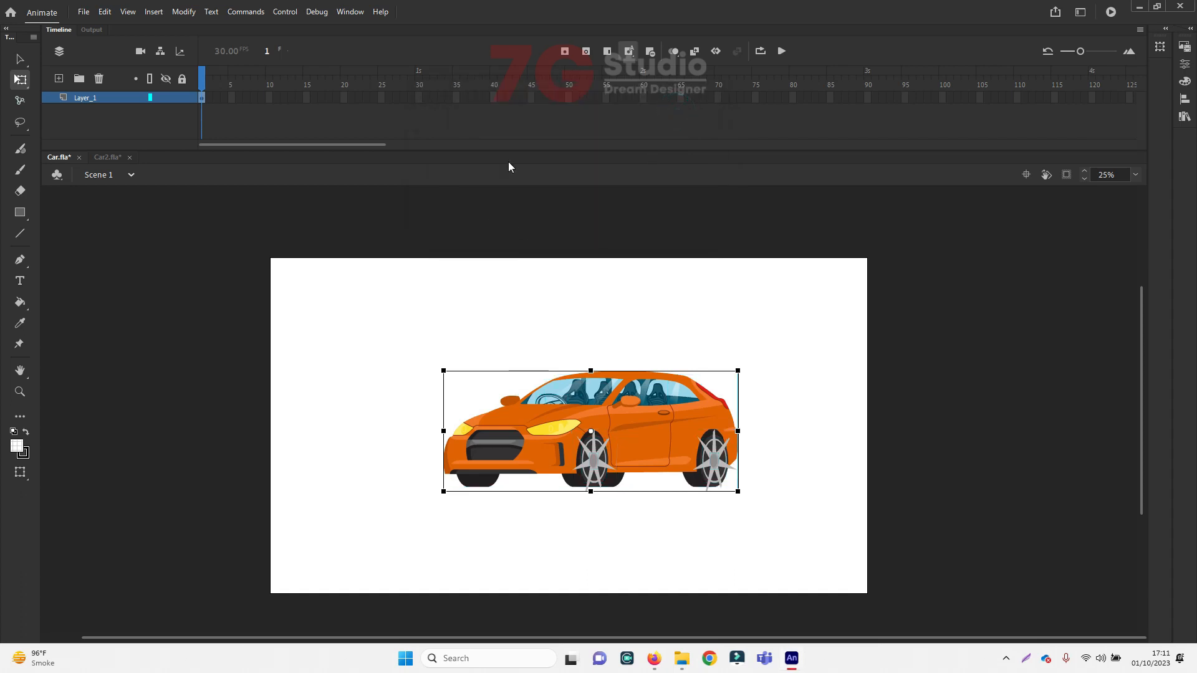
Extend the main timeline's car layer to frame 60 and open the car symbol for editing
left_click(642, 98)
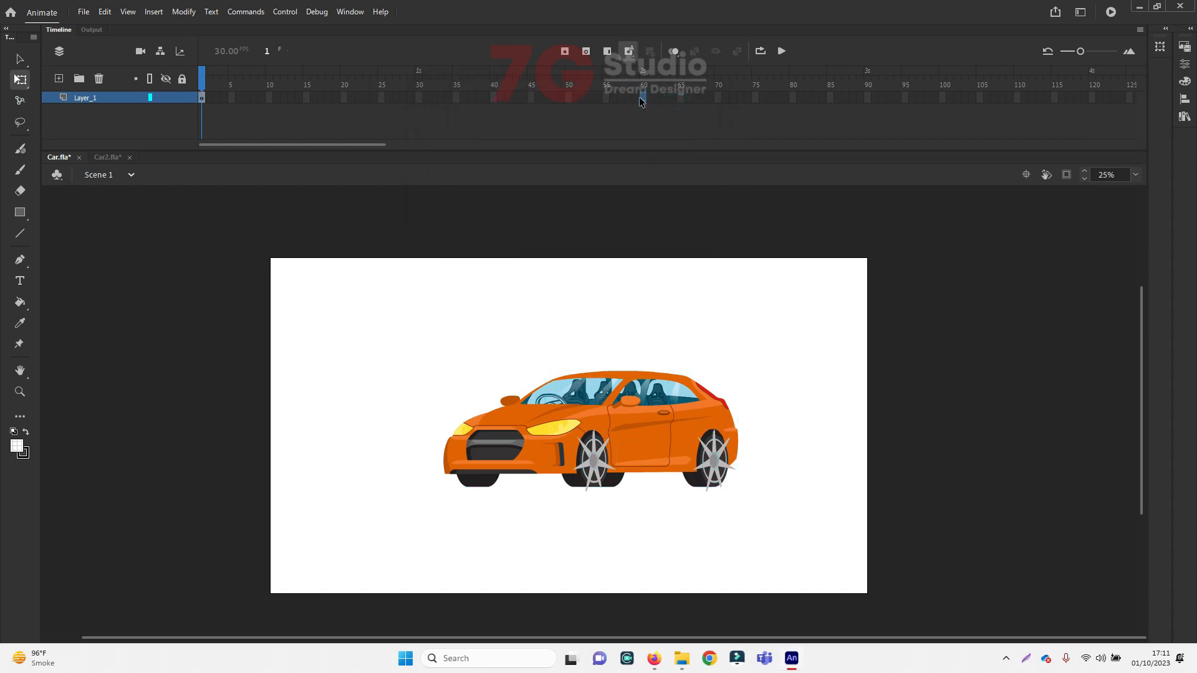
key("F5")
left_click(719, 323)
double_click(666, 421)
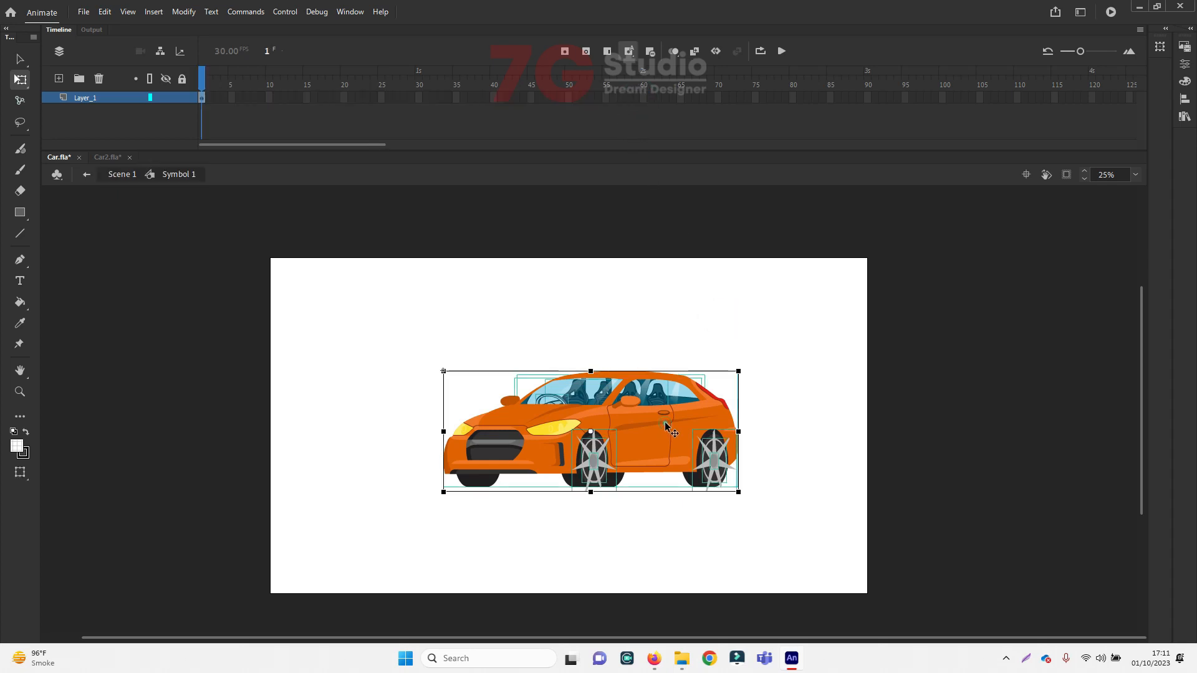
Cut the spoked rims, rings and hubs of both the front and rear wheels from the car artwork layer
left_click(719, 342)
left_click(681, 516)
key("ctrl+equal")
left_click(538, 433)
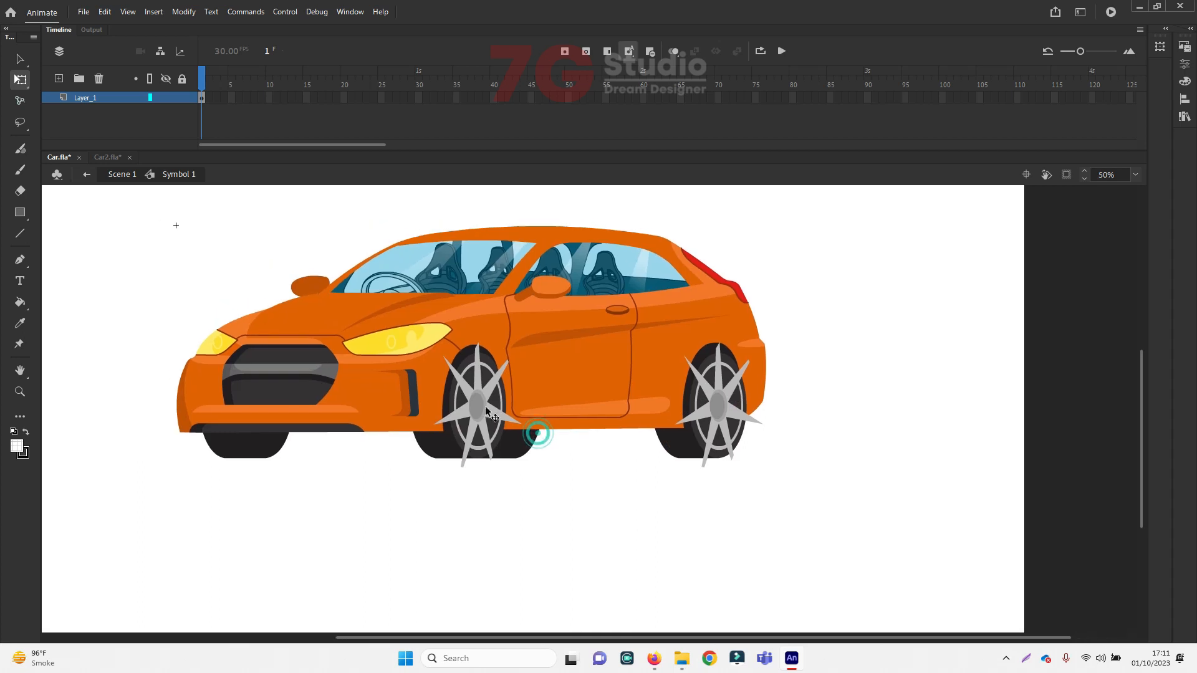
left_click(497, 384)
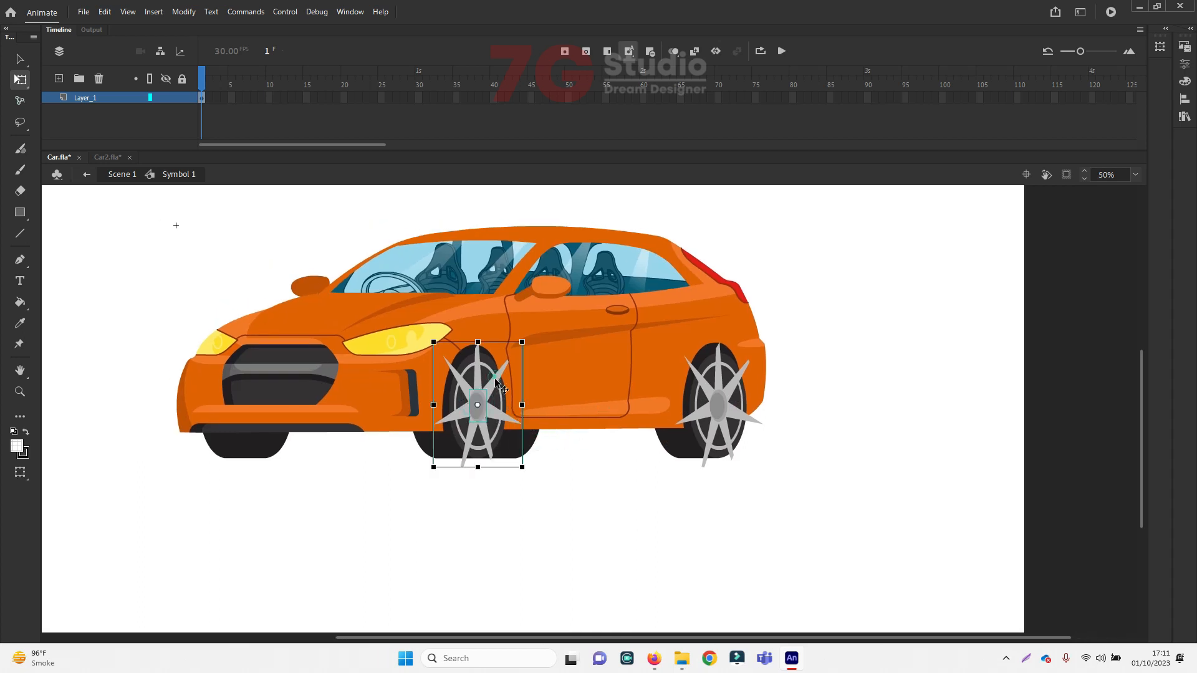
left_click(484, 368)
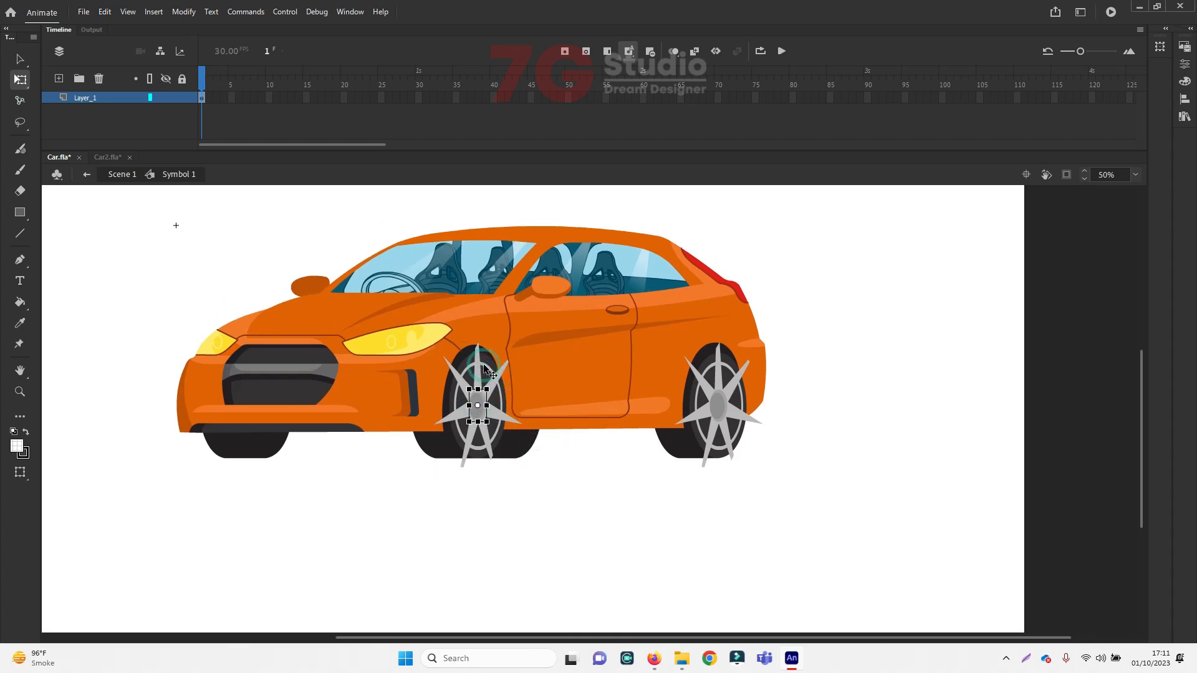
left_click_drag(485, 371, 706, 417)
key("ctrl+shift+v")
left_click(724, 415, "shift")
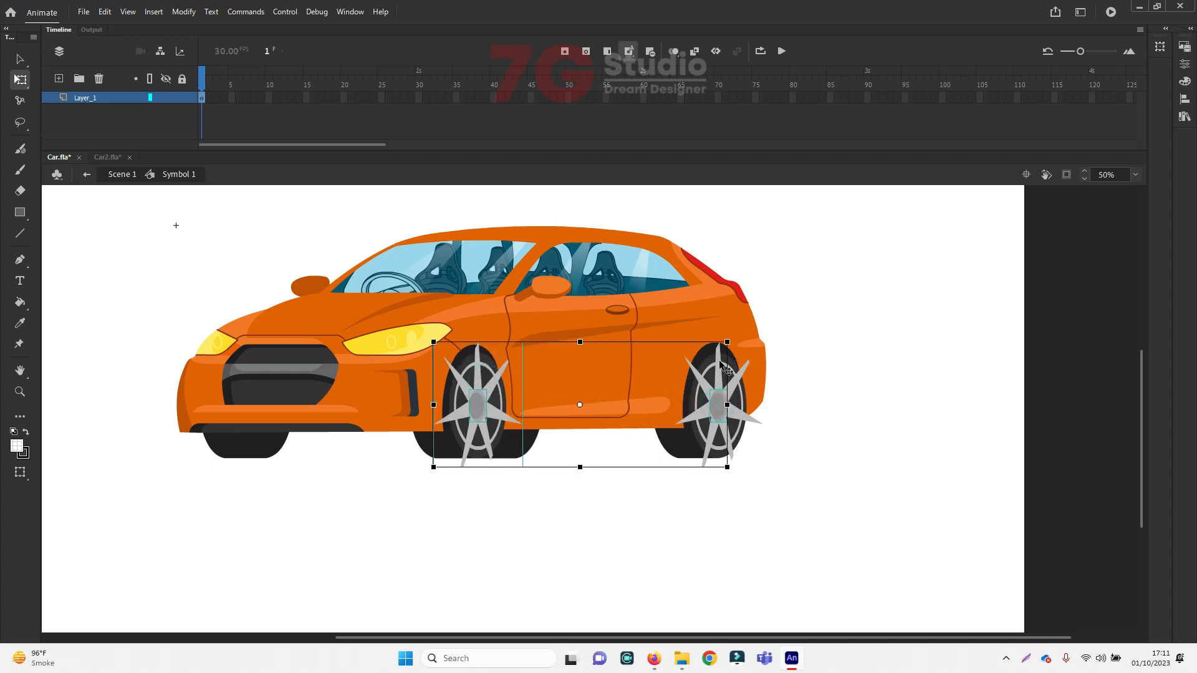
left_click_drag(722, 366, 886, 393)
key("ctrl+z")
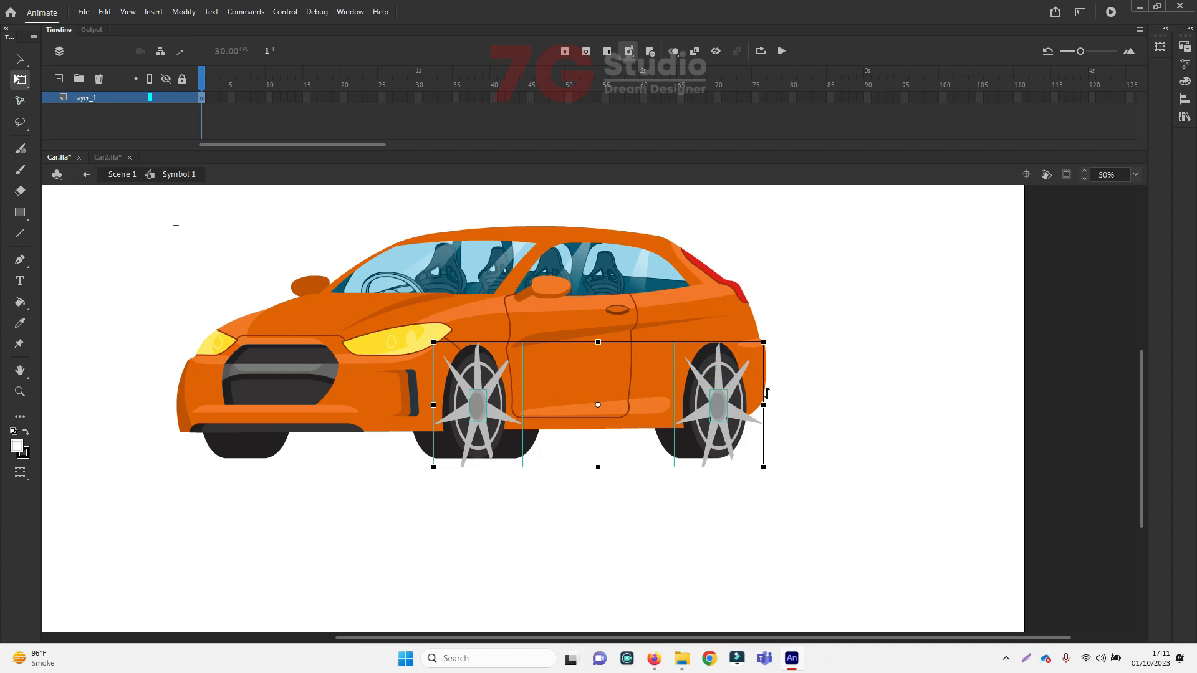
left_click_drag(740, 394, 921, 394)
key("ctrl+z")
key("Delete")
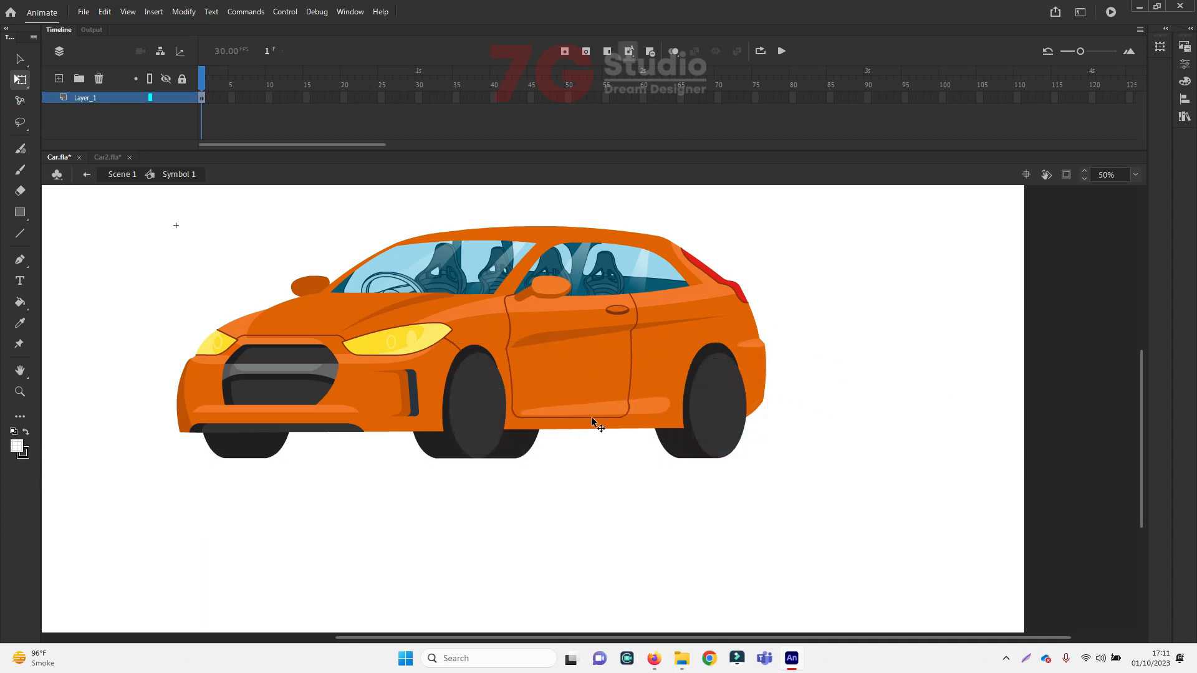
Paste the wheel rims in place on a new layer and convert them to one Graphic symbol
left_click(58, 78)
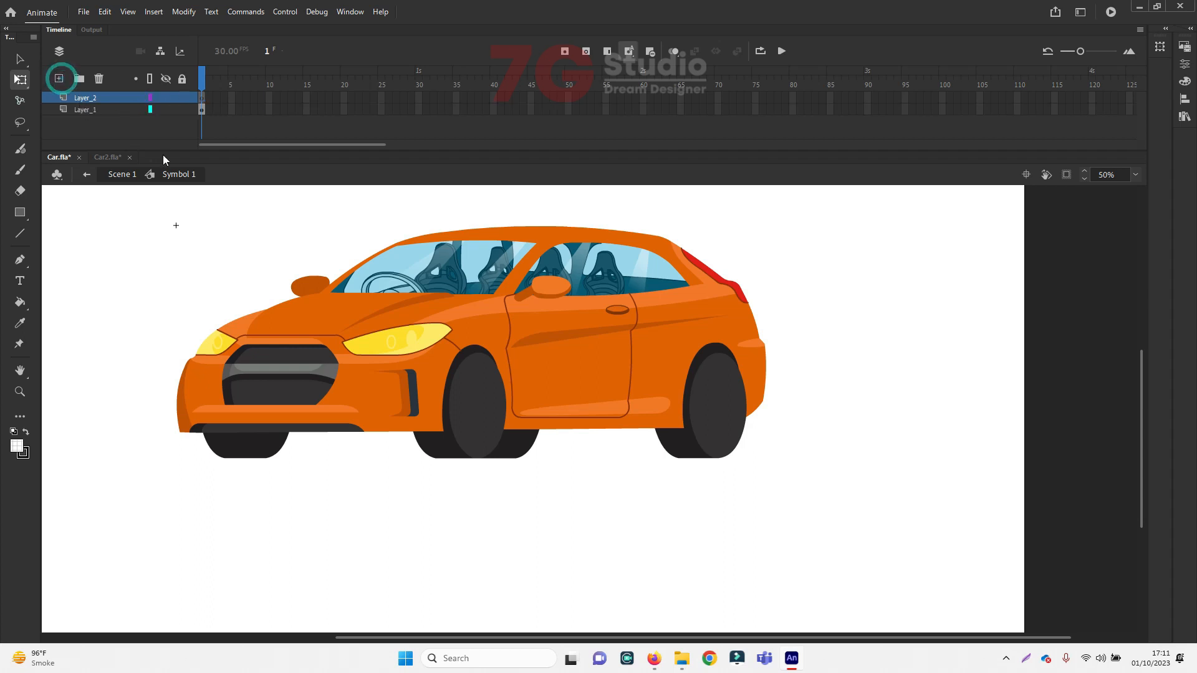
key("ctrl+shift+v")
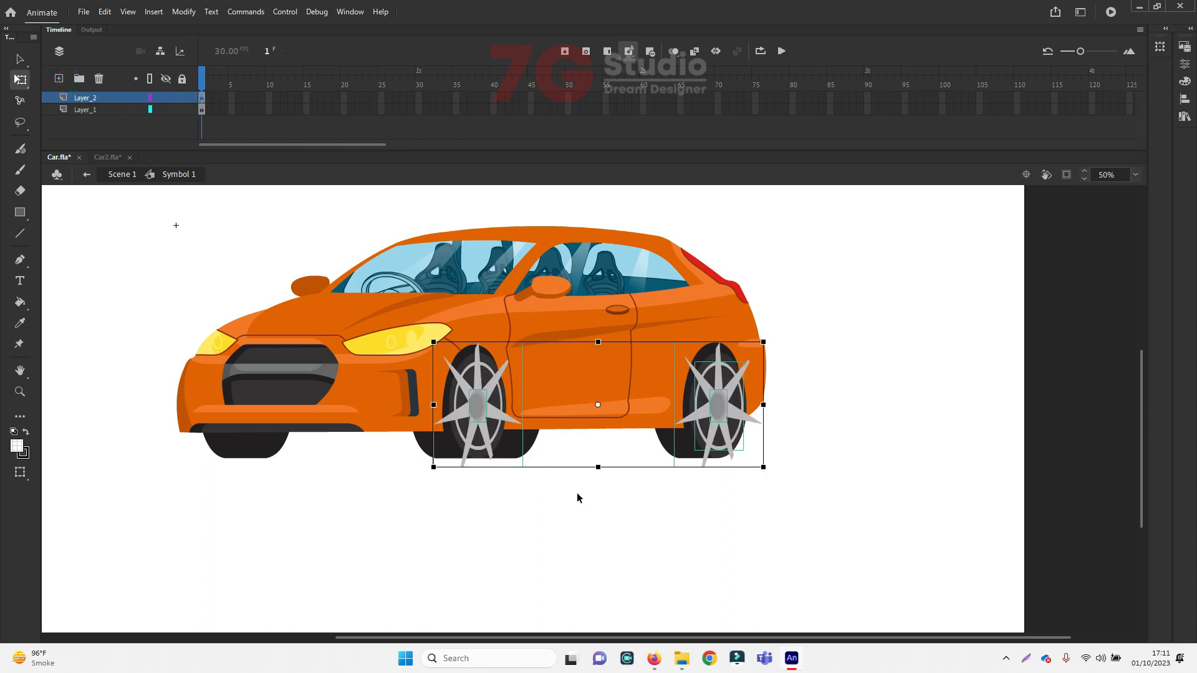
key("F8")
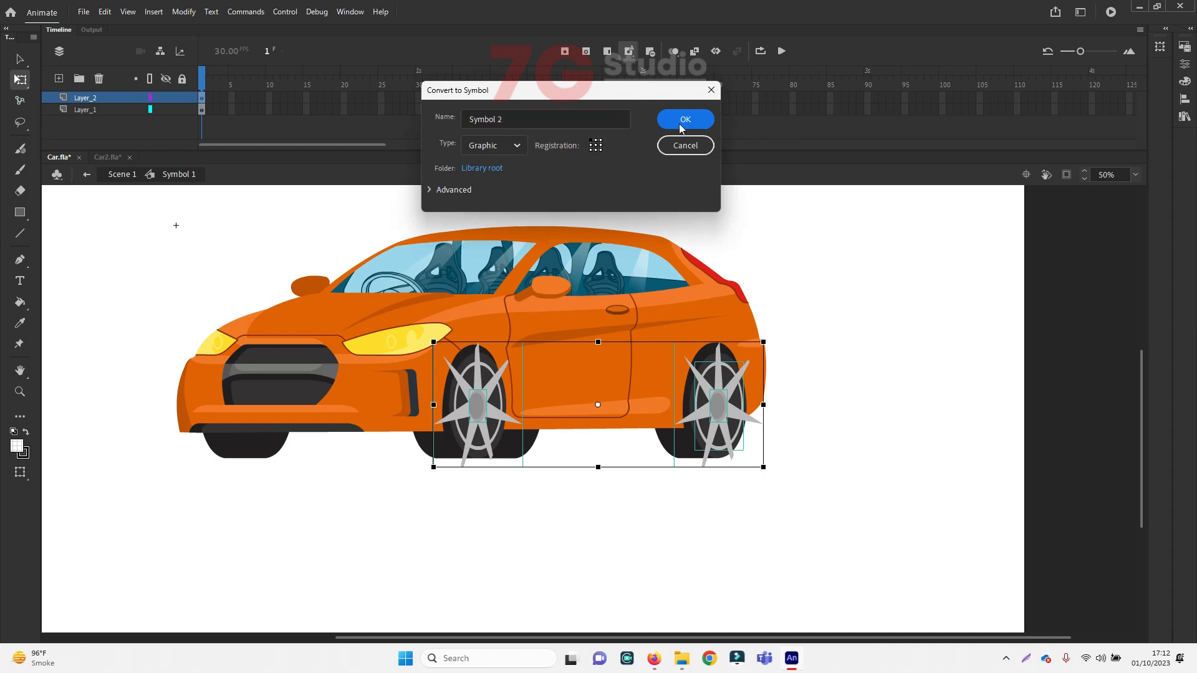
left_click(681, 121)
left_click(621, 219)
key("ctrl+minus")
left_click(416, 249)
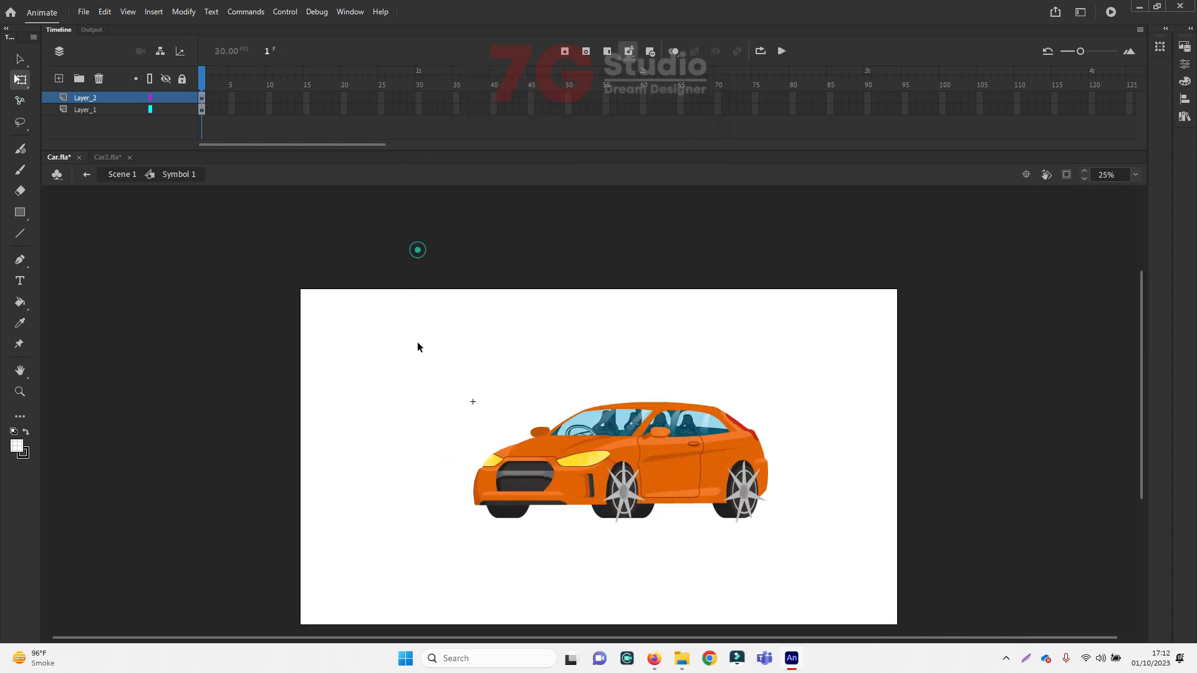
Convert the remaining car body artwork inside the car symbol to its own Graphic symbol
left_click_drag(877, 555, 860, 571)
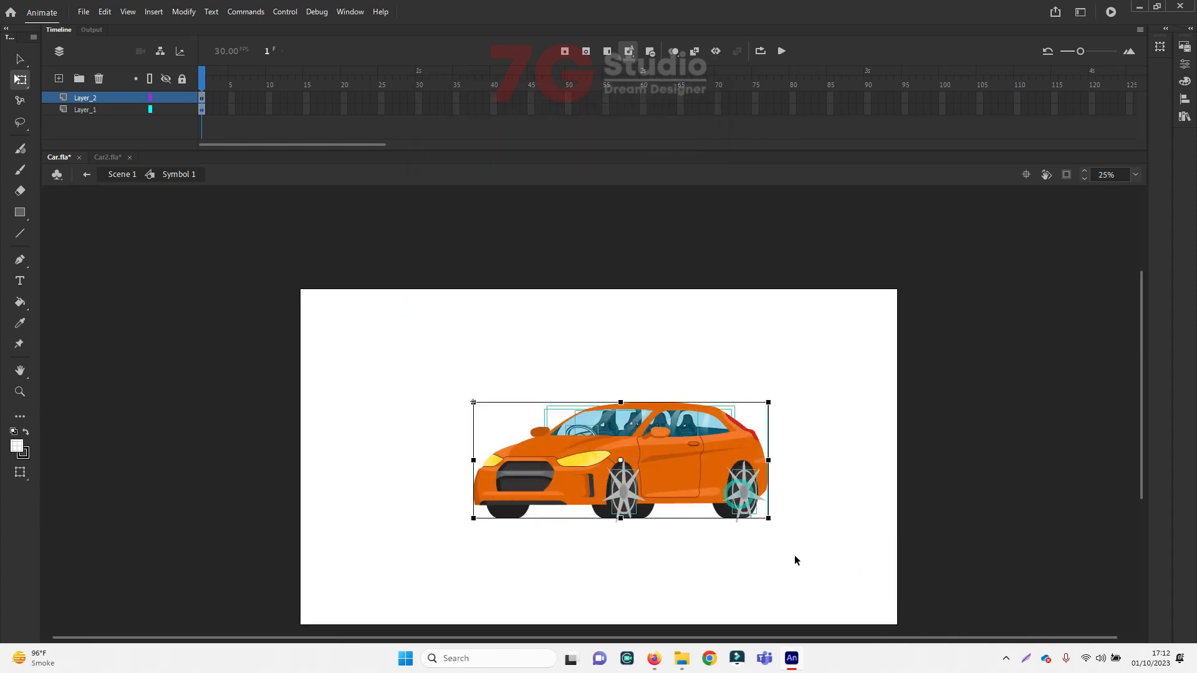
key("F8")
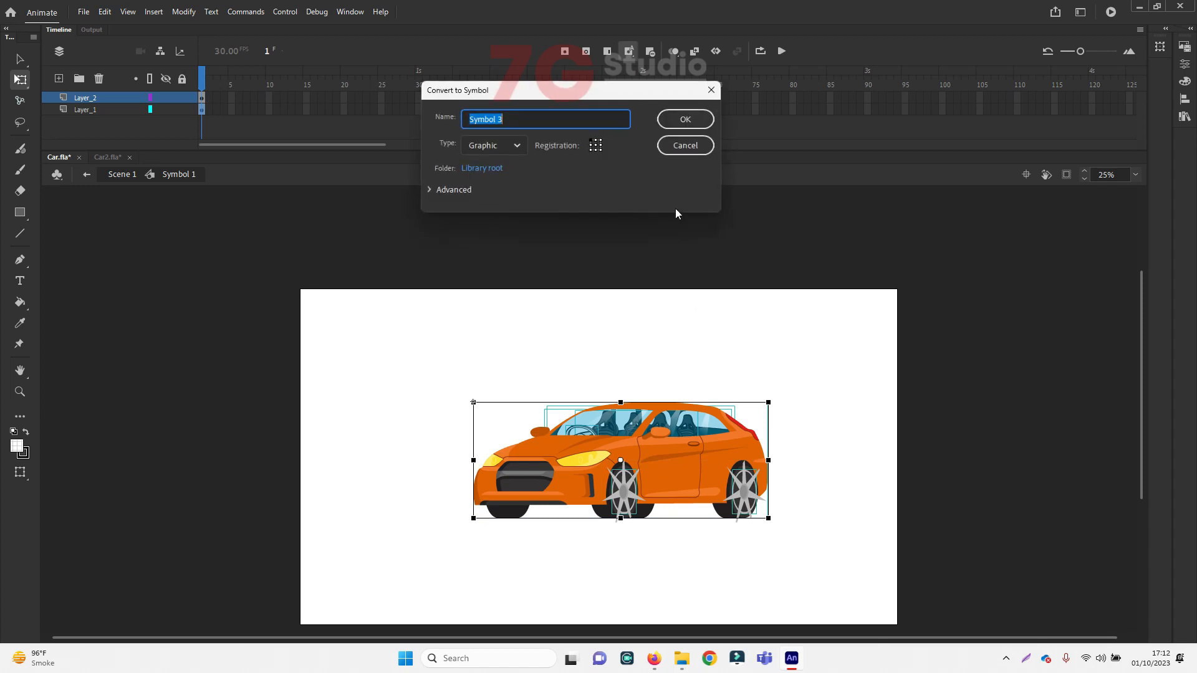
left_click(698, 120)
left_click(823, 386)
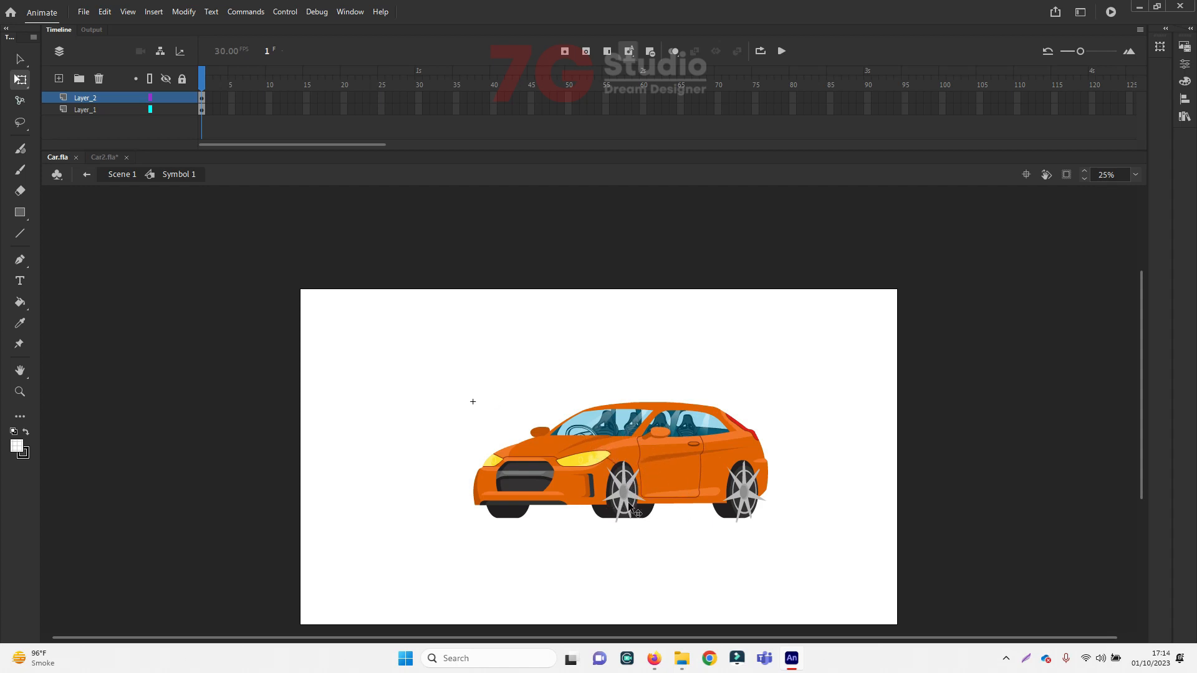
Try moving the wheel rims away from the car body, and undo the move
left_click_drag(616, 494, 704, 368)
key("ctrl+z")
key("ctrl+z")
double_click(621, 493)
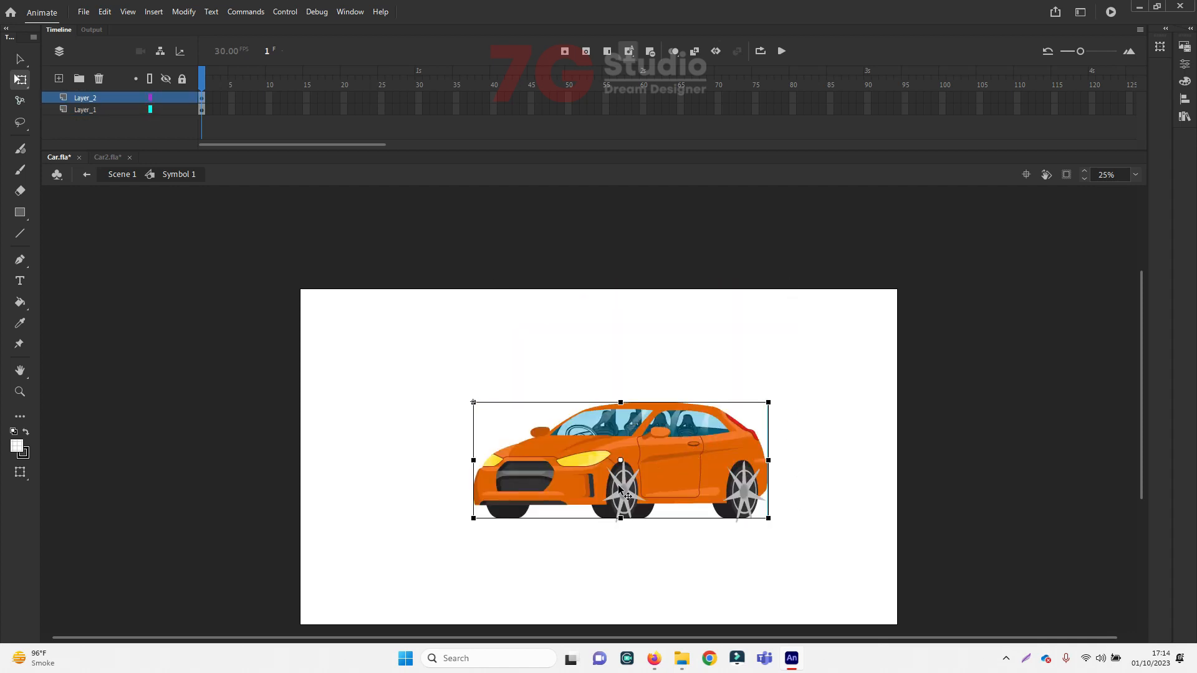
double_click(585, 370)
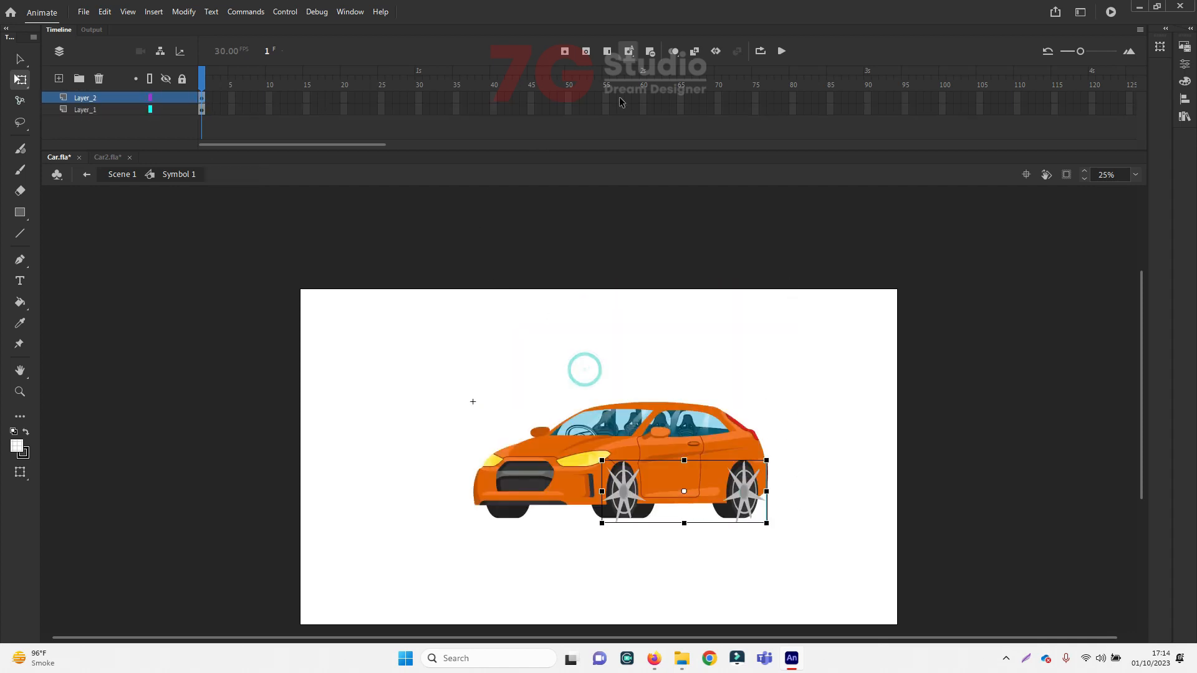
Extend both layers of the car symbol to frame 60 and put the displaced rims back on the wheels
left_click_drag(643, 98, 645, 110)
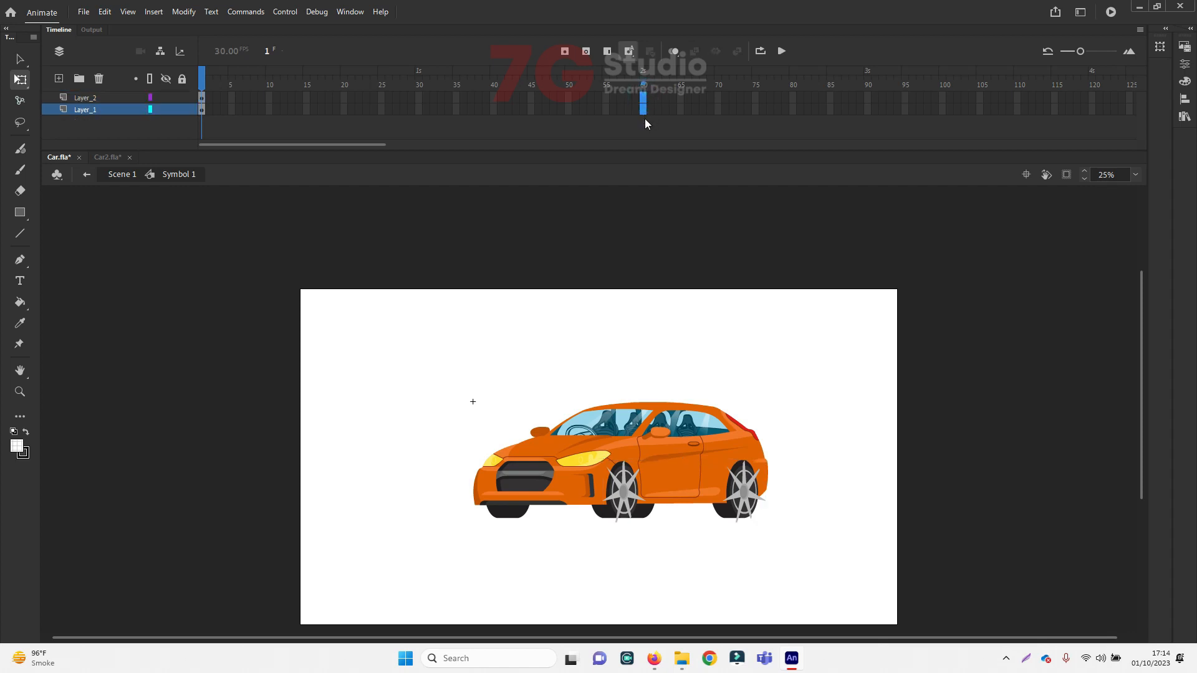
key("F5")
left_click(778, 374)
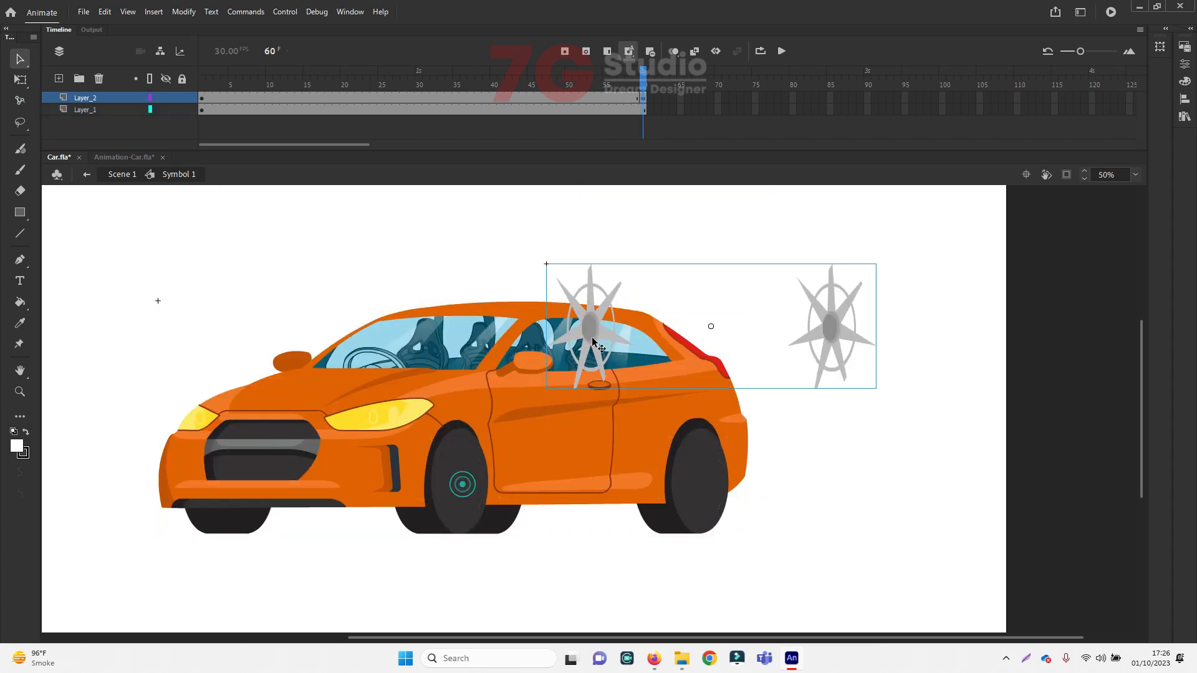
left_click_drag(592, 342, 462, 493)
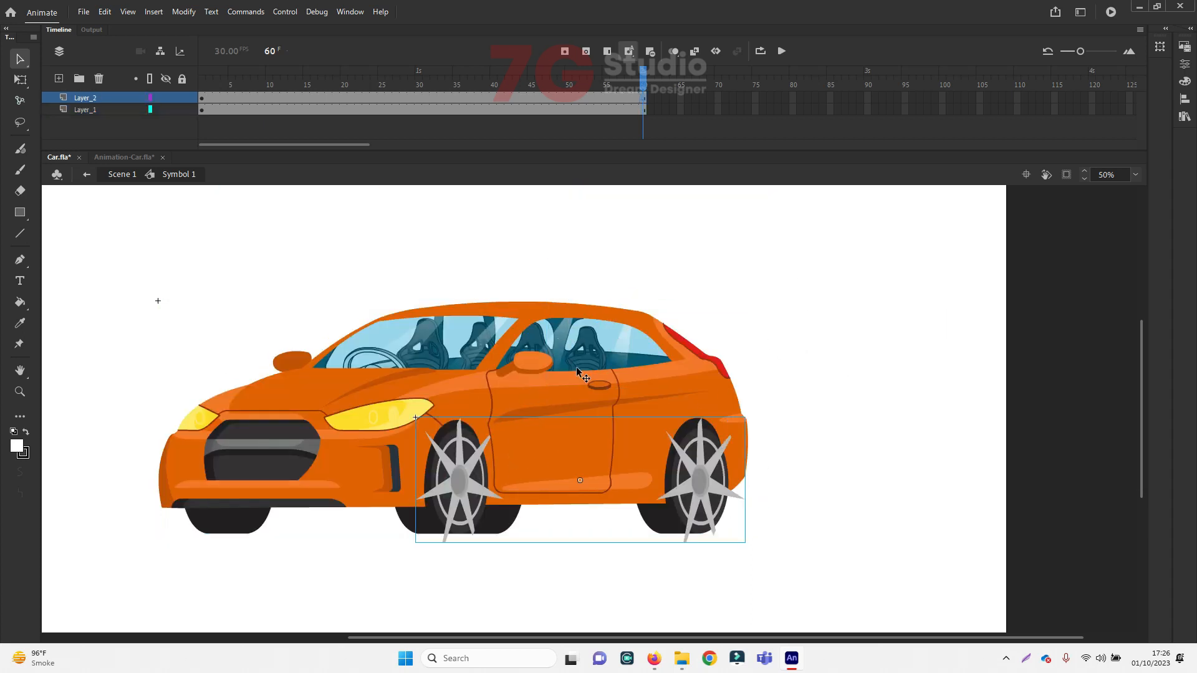
Open the wheel rim symbol for editing and extend both of its layers to frame 60
double_click(463, 482)
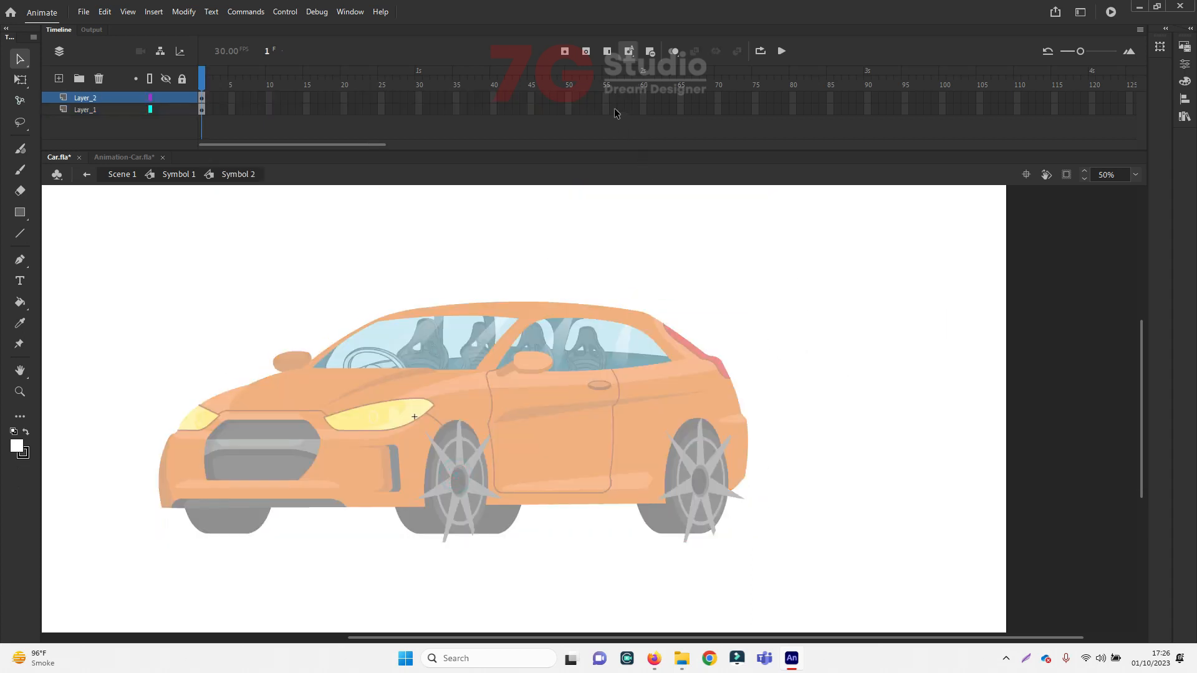
left_click_drag(643, 100, 642, 111)
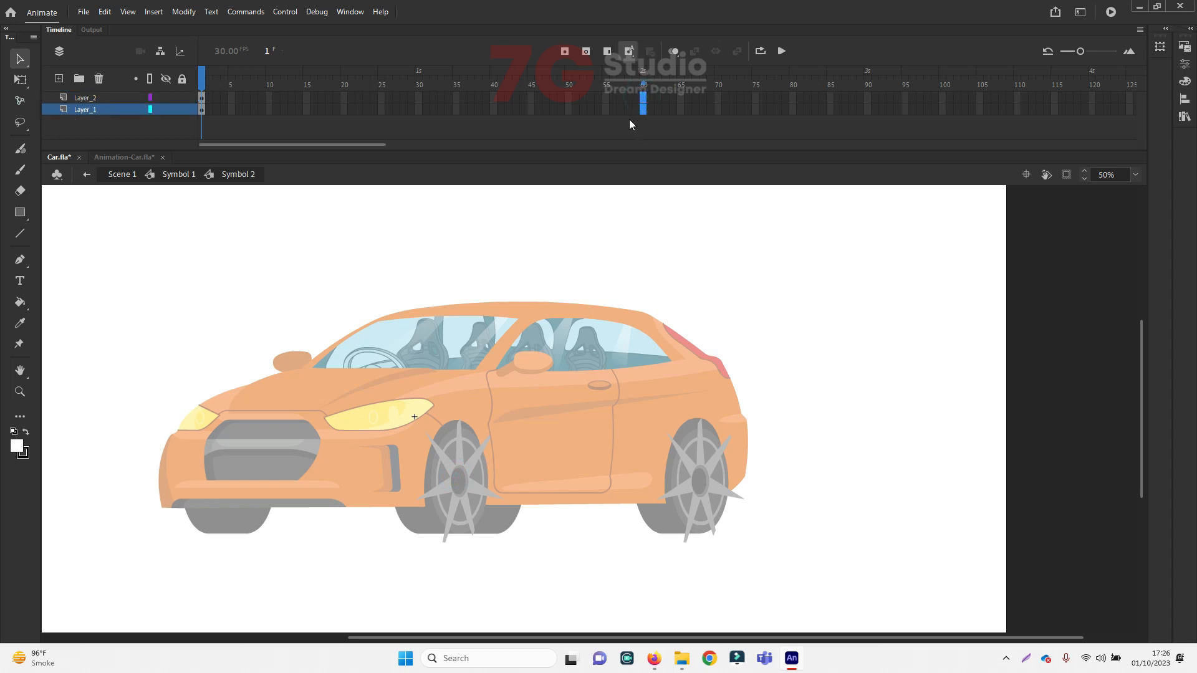
key("F5")
left_click(679, 230)
Try to convert the front wheel's rim parts to a Graphic symbol at frame 60
left_click(463, 480)
left_click(460, 453, "shift")
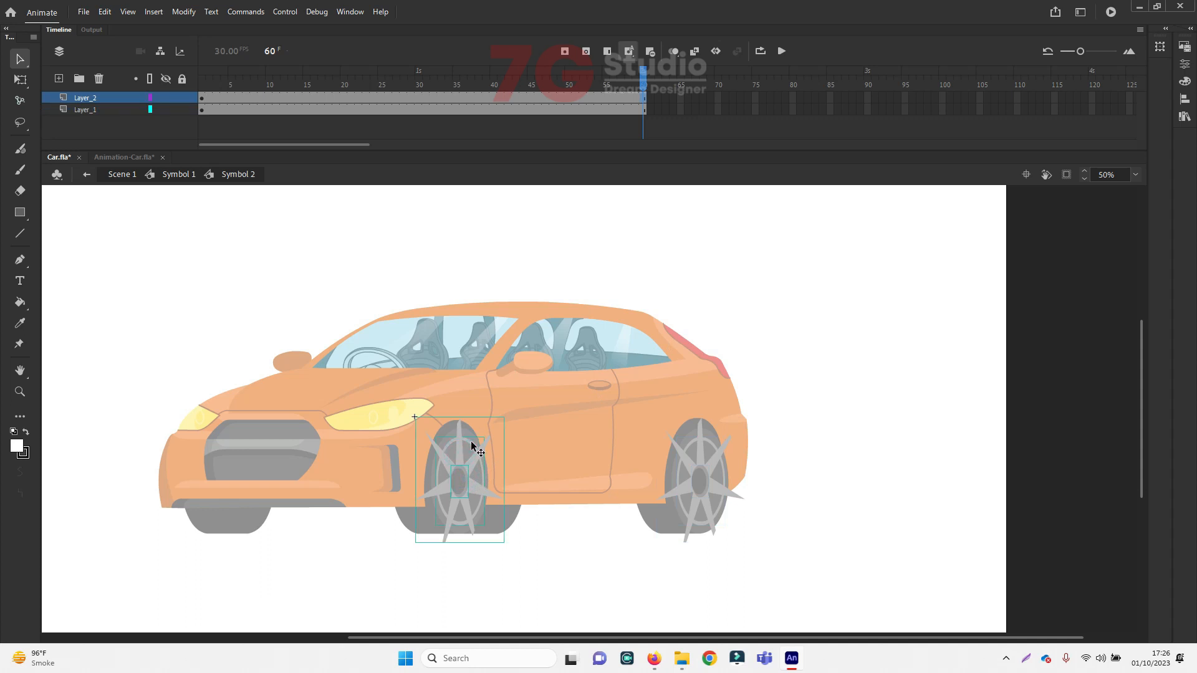
key("F8")
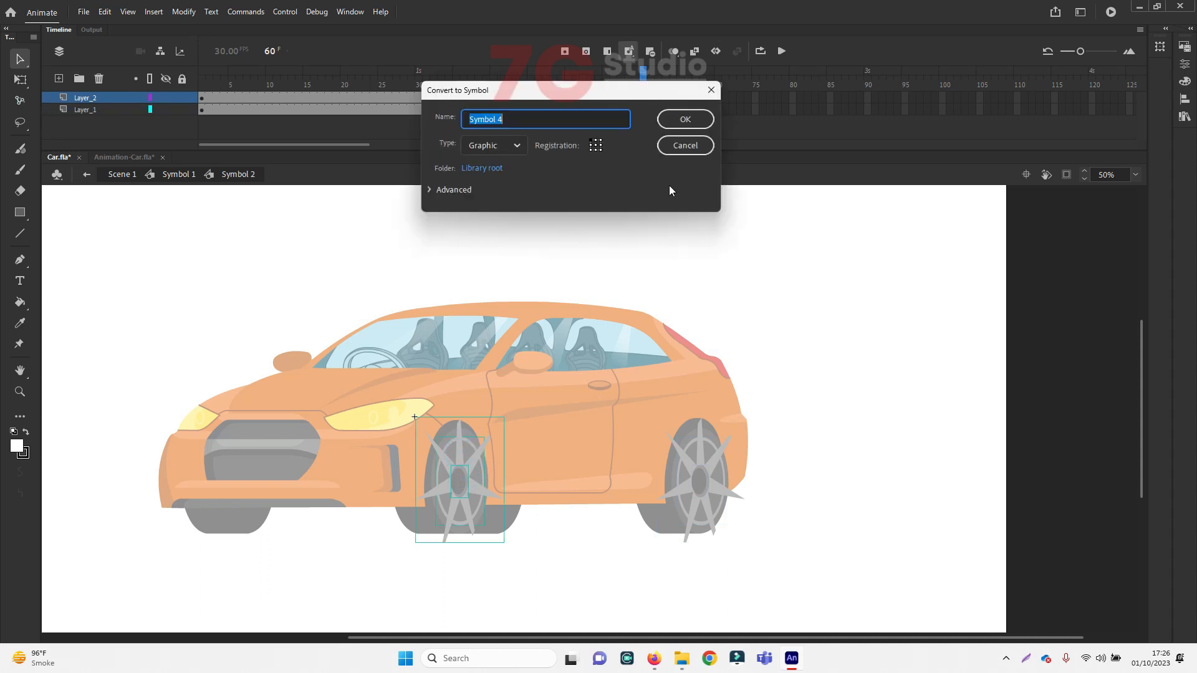
left_click(700, 116)
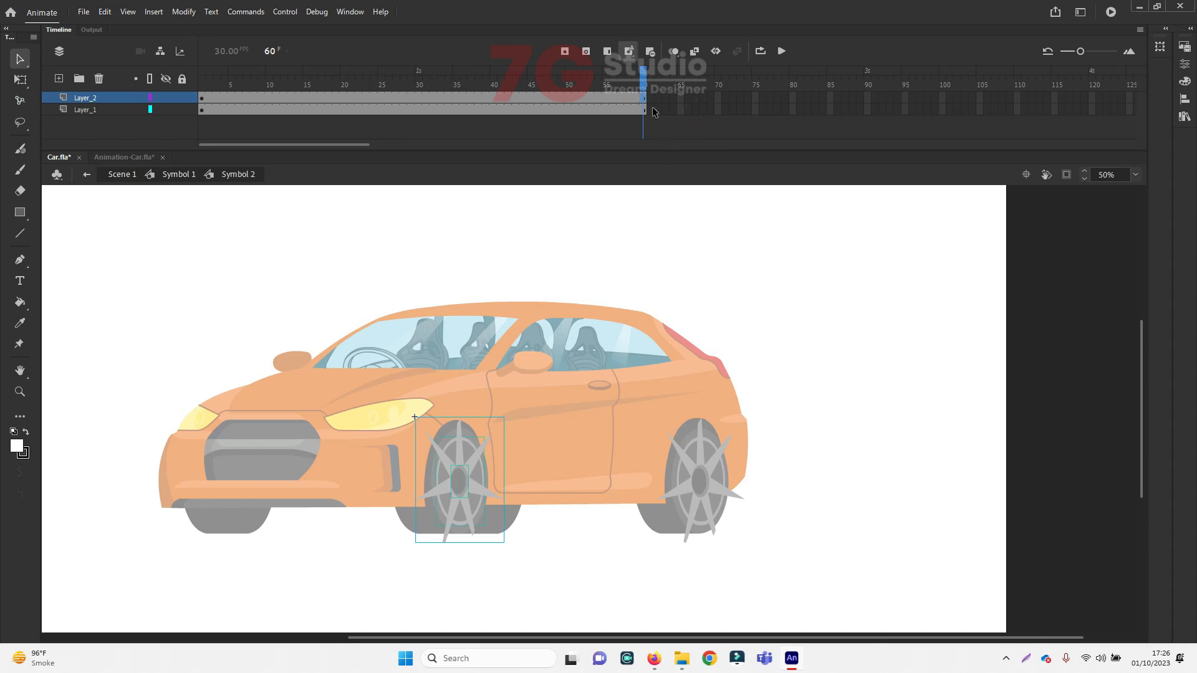
Move the playhead to frame 1, leave the wheel rim symbol and reopen it for editing
left_click_drag(644, 88, 202, 85)
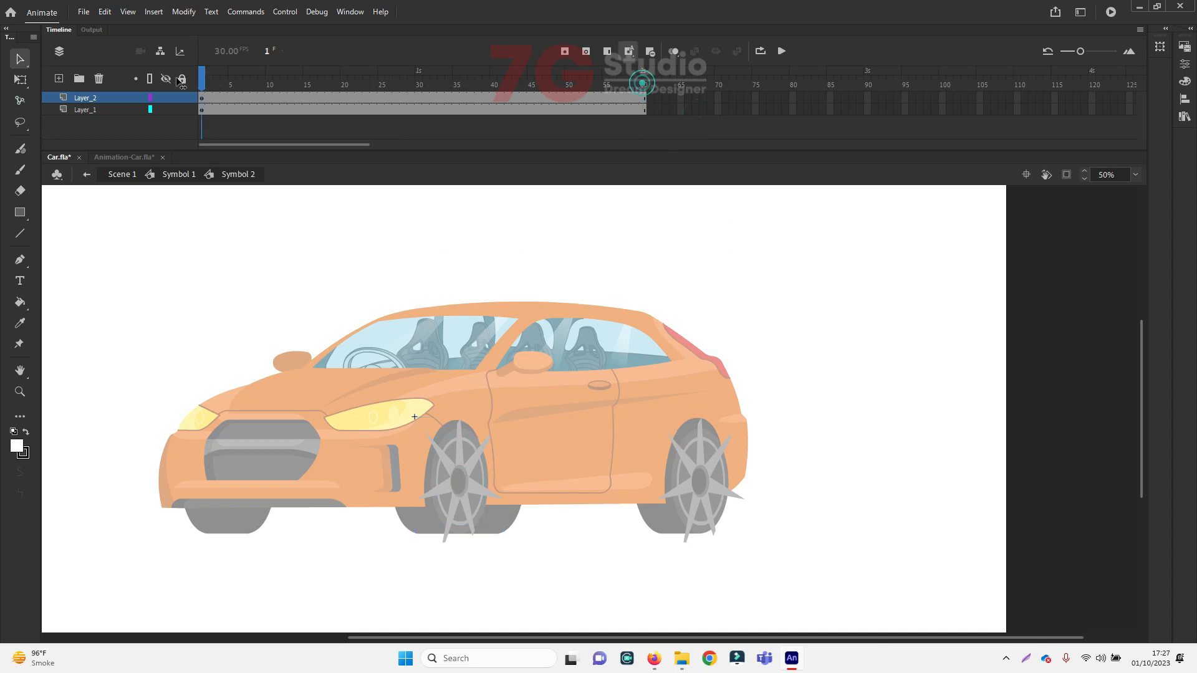
left_click(456, 446)
left_click(452, 441)
double_click(600, 256)
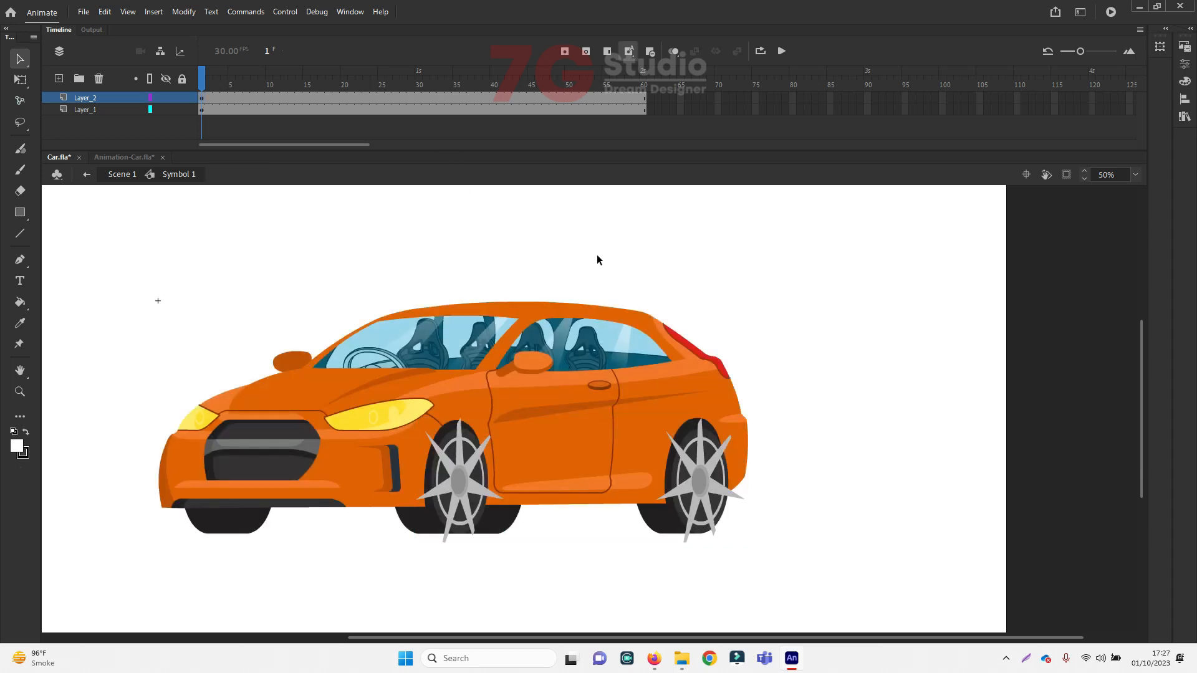
double_click(596, 245)
left_click(602, 227)
double_click(488, 456)
double_click(465, 470)
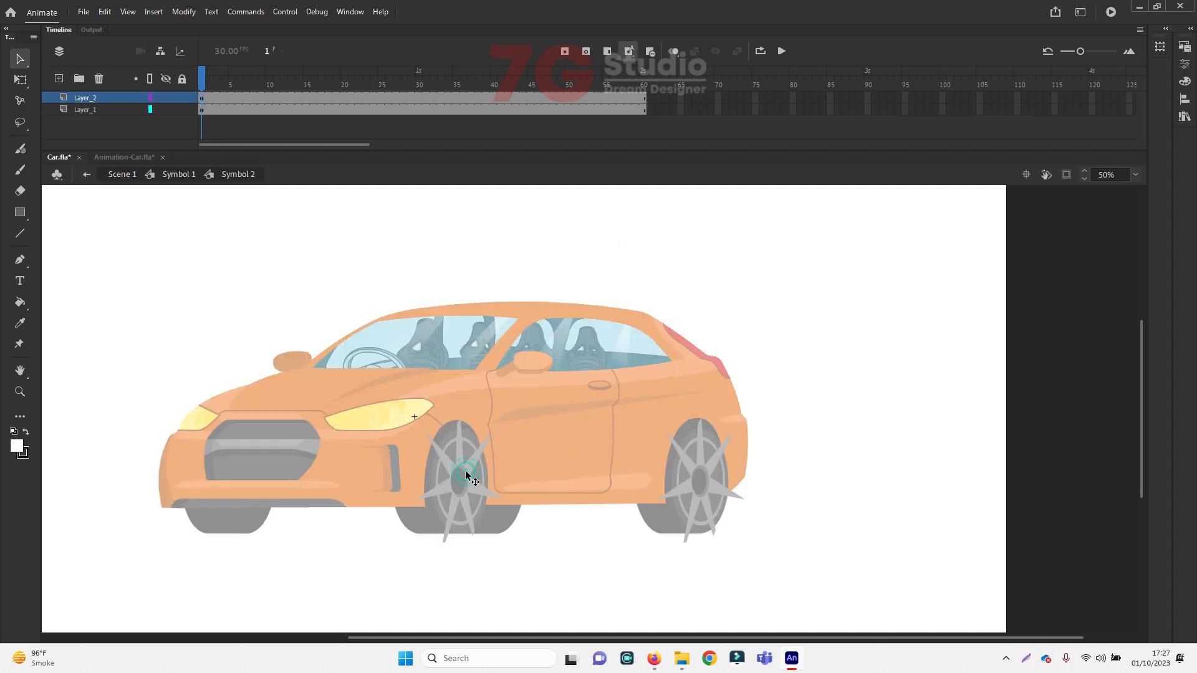
Convert the front wheel's spokes, ring and hub to a Graphic symbol at frame 1
left_click(466, 470)
left_click(471, 462)
left_click(464, 474)
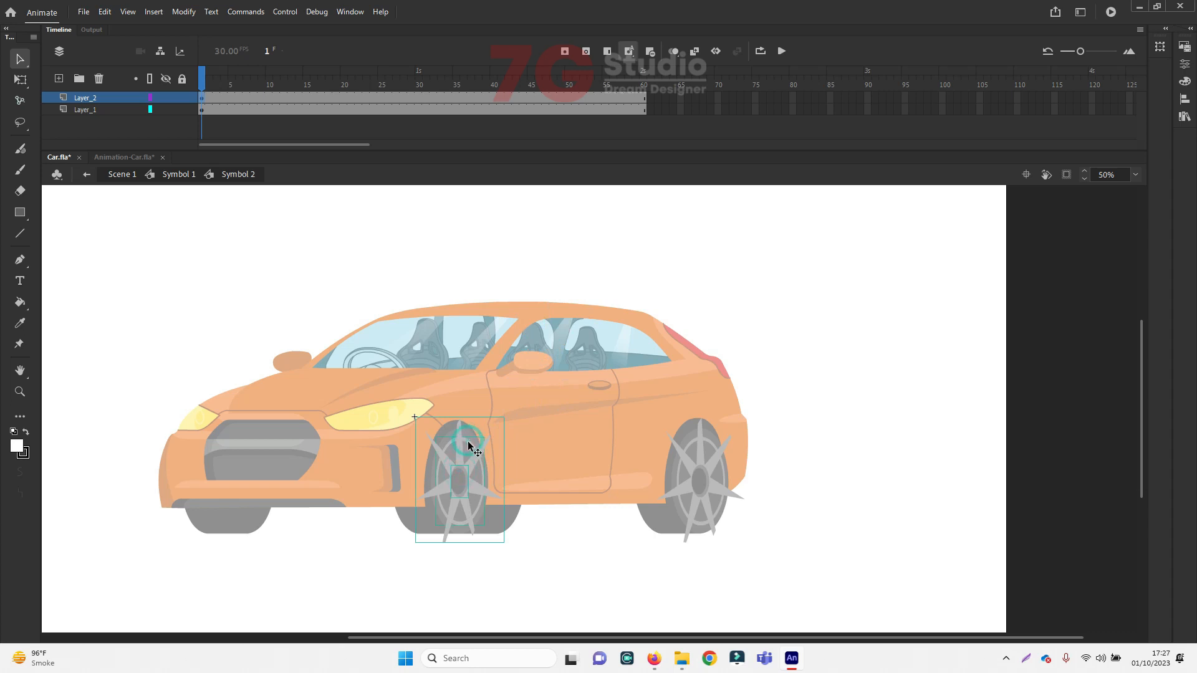
key("F8")
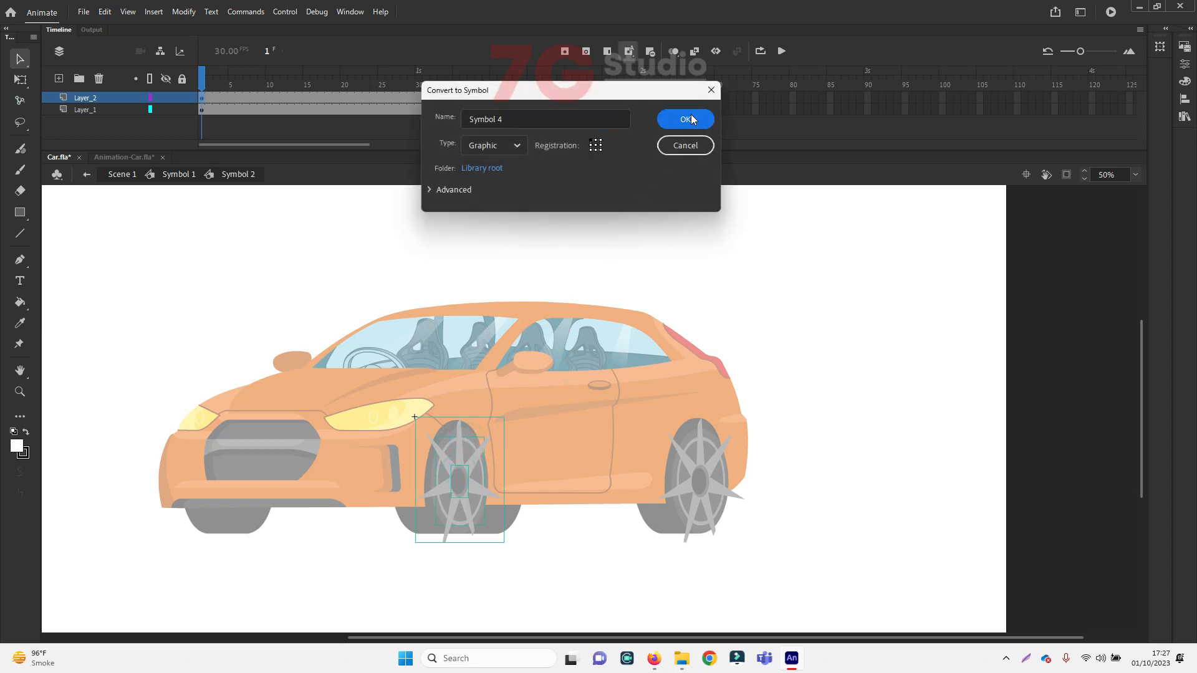
key("Return")
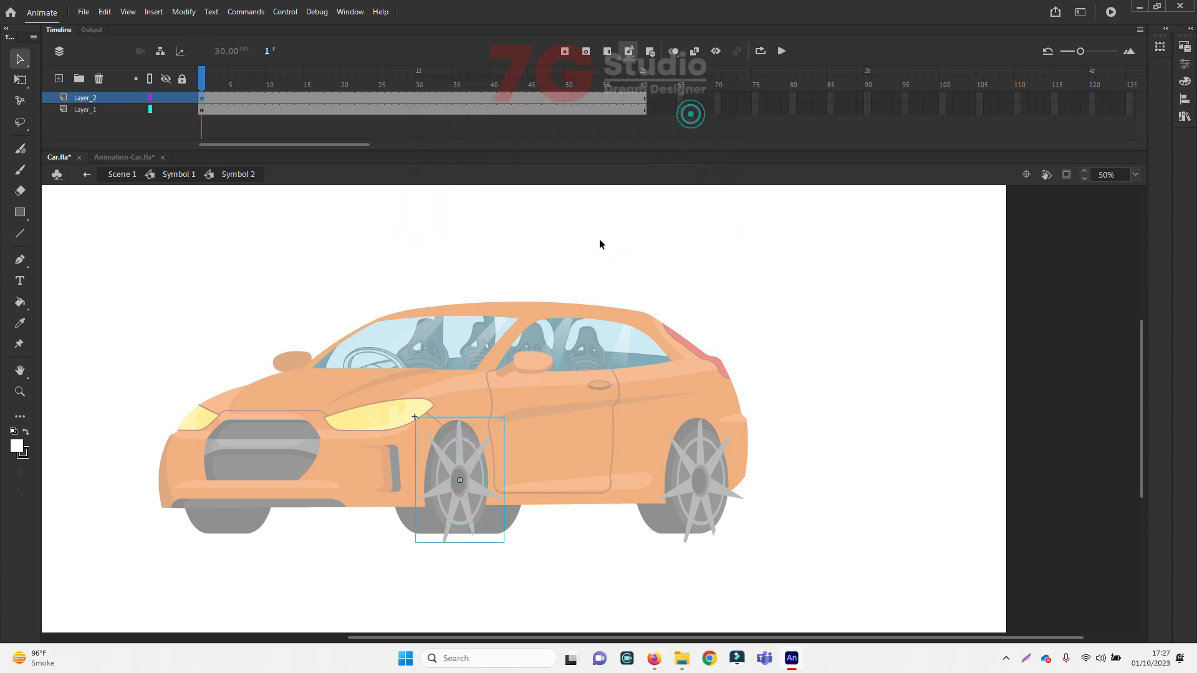
Open the front wheel's nested rim symbol and move its hub in place onto a new layer above the spokes
left_click(692, 476)
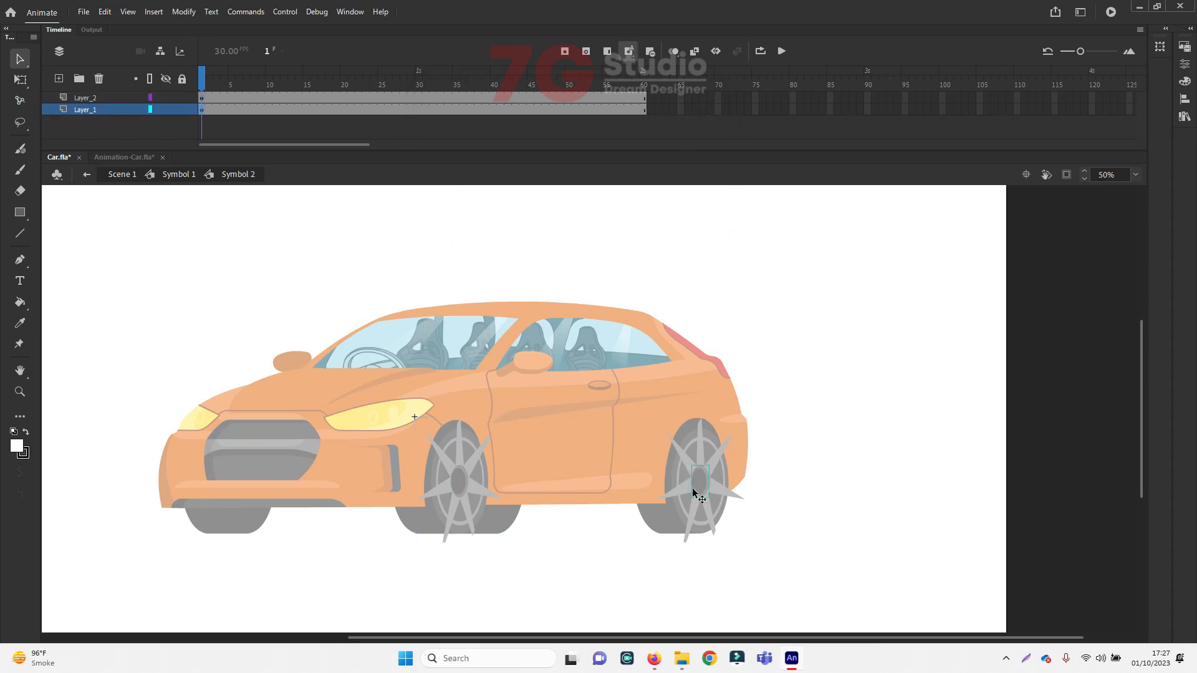
left_click(462, 477)
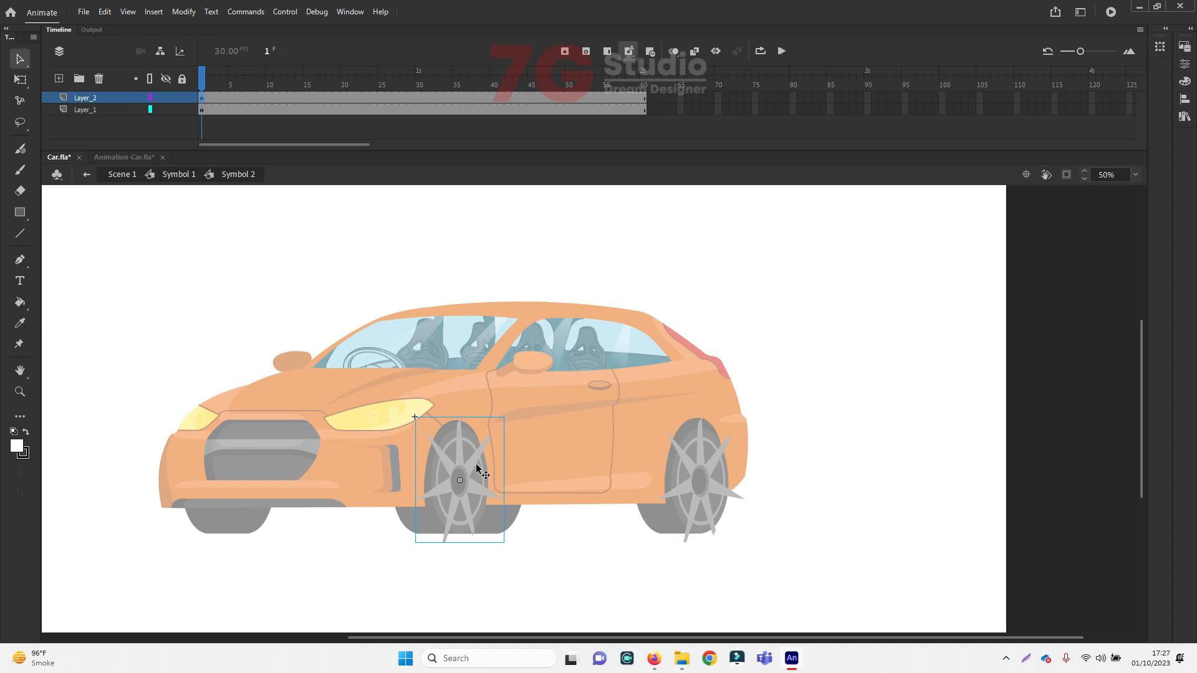
double_click(468, 456)
left_click(514, 301)
left_click(459, 489)
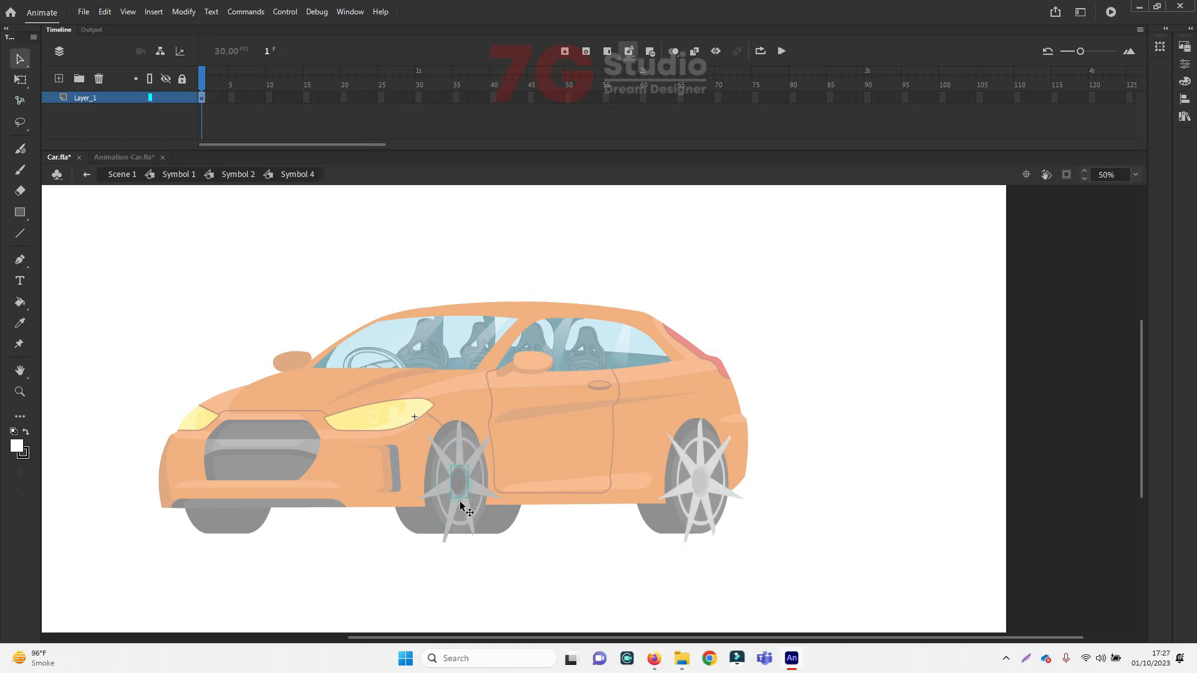
key("Delete")
left_click(59, 78)
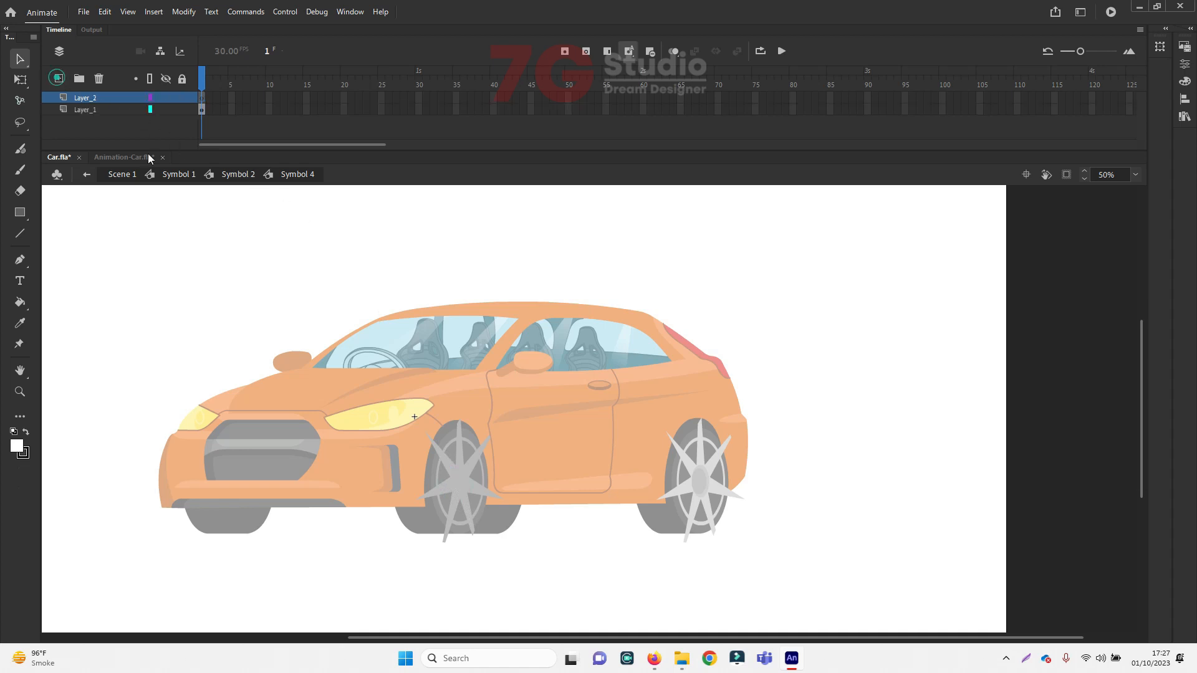
key("ctrl+shift+v")
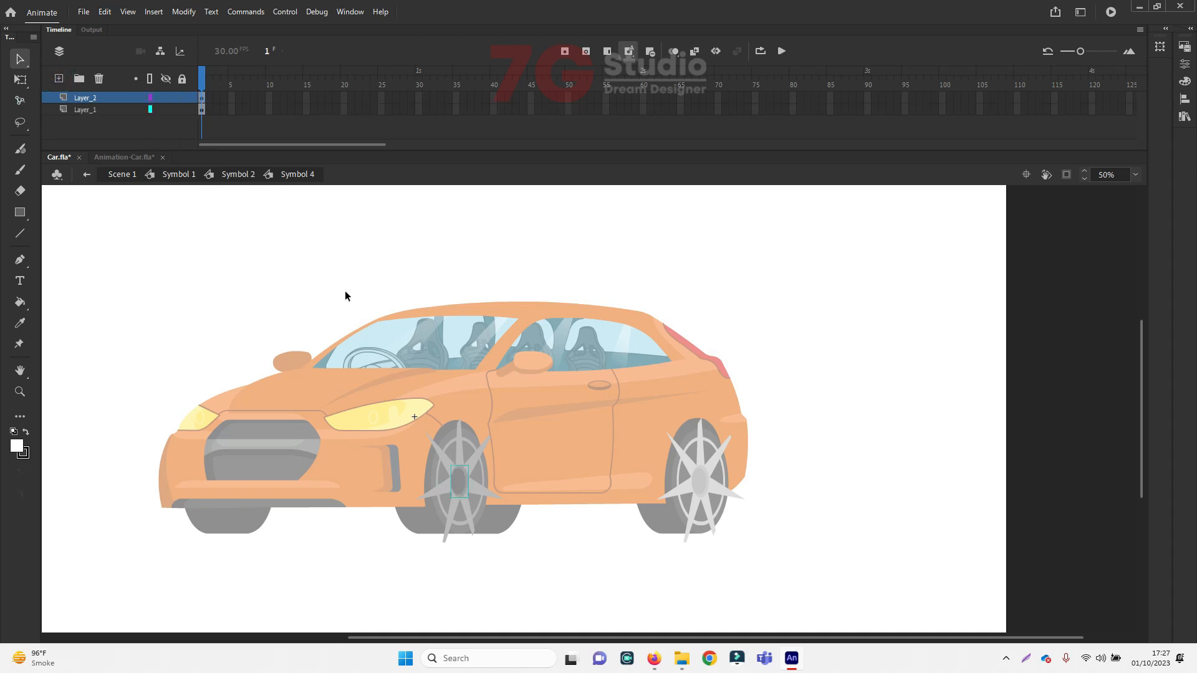
Move the rim's ring in place onto a new layer ordered below the spokes
left_click(469, 440)
left_click(494, 457)
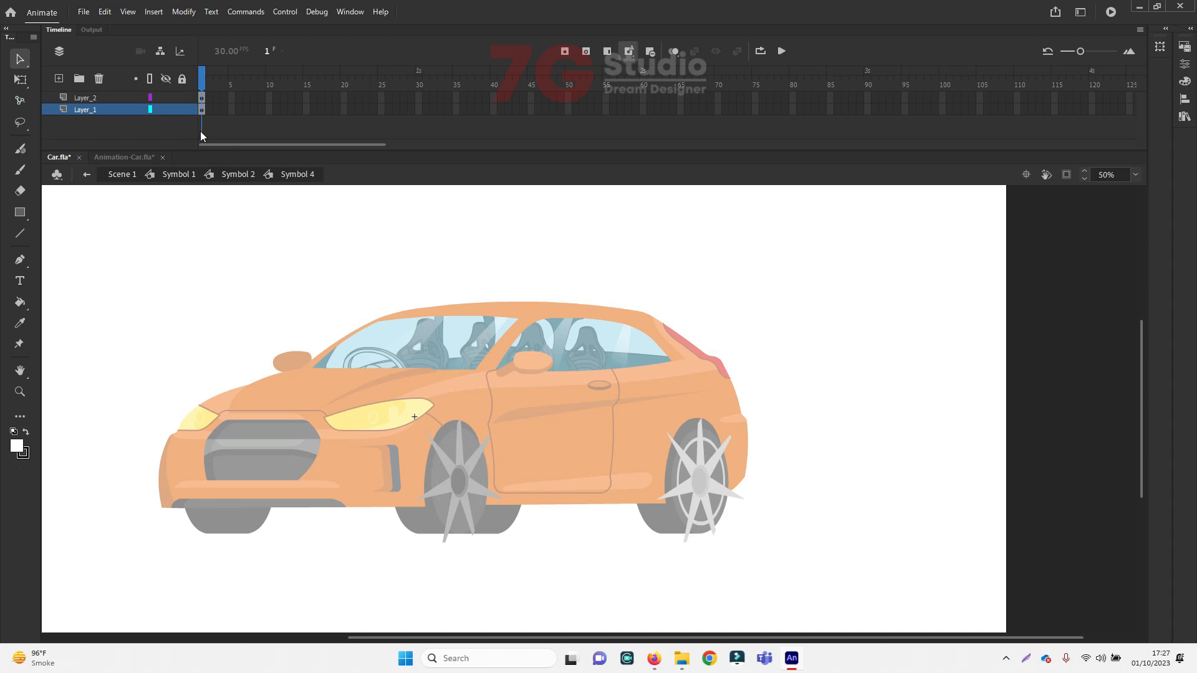
left_click(58, 78)
left_click_drag(99, 109, 101, 135)
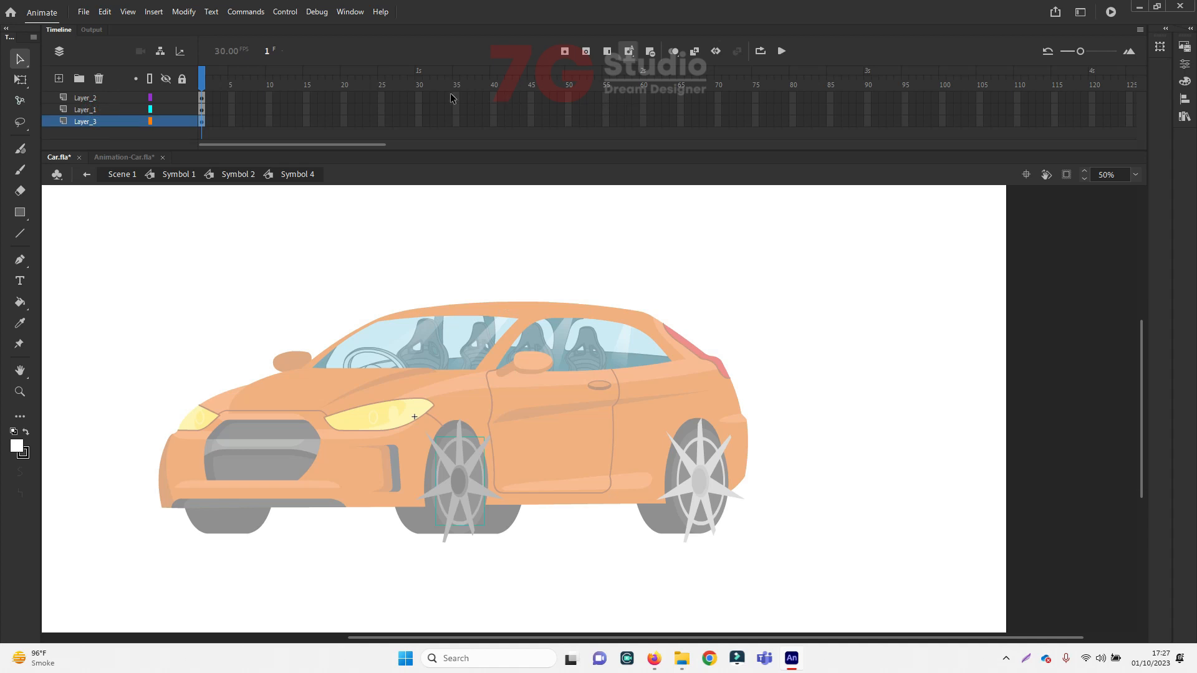
Try inserting keyframes at frame 35 on all three layers, and return the playhead to frame 1
left_click_drag(458, 124, 456, 123)
key("F6")
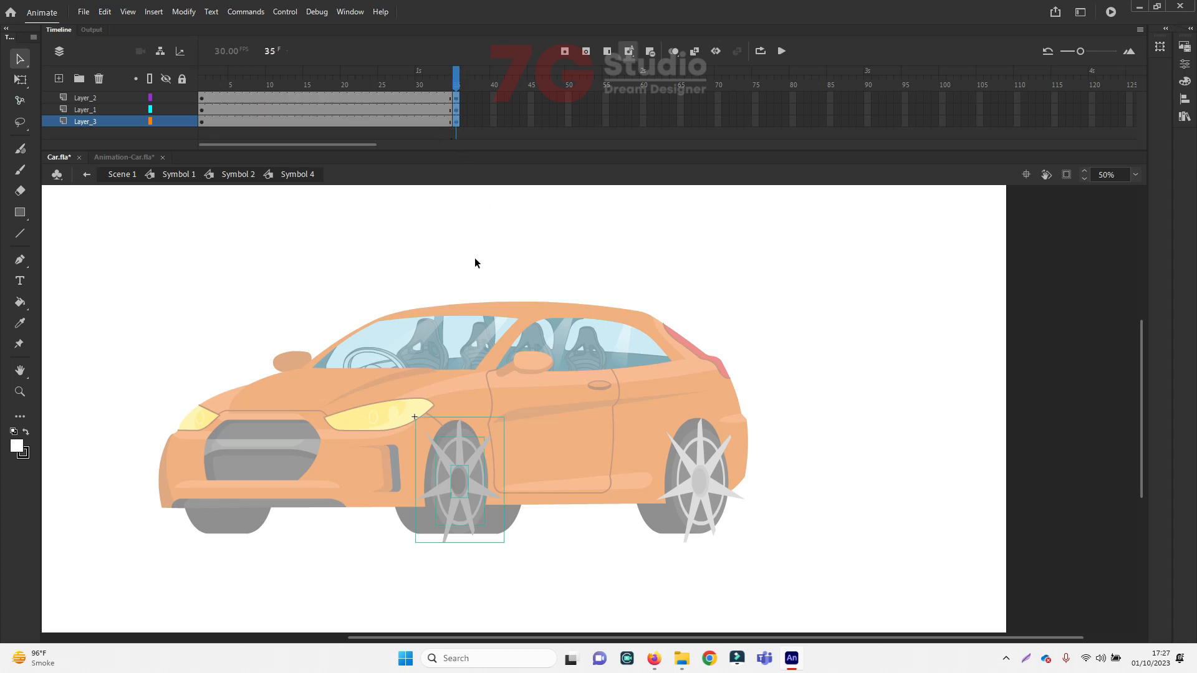
left_click(473, 229)
left_click_drag(456, 82, 183, 87)
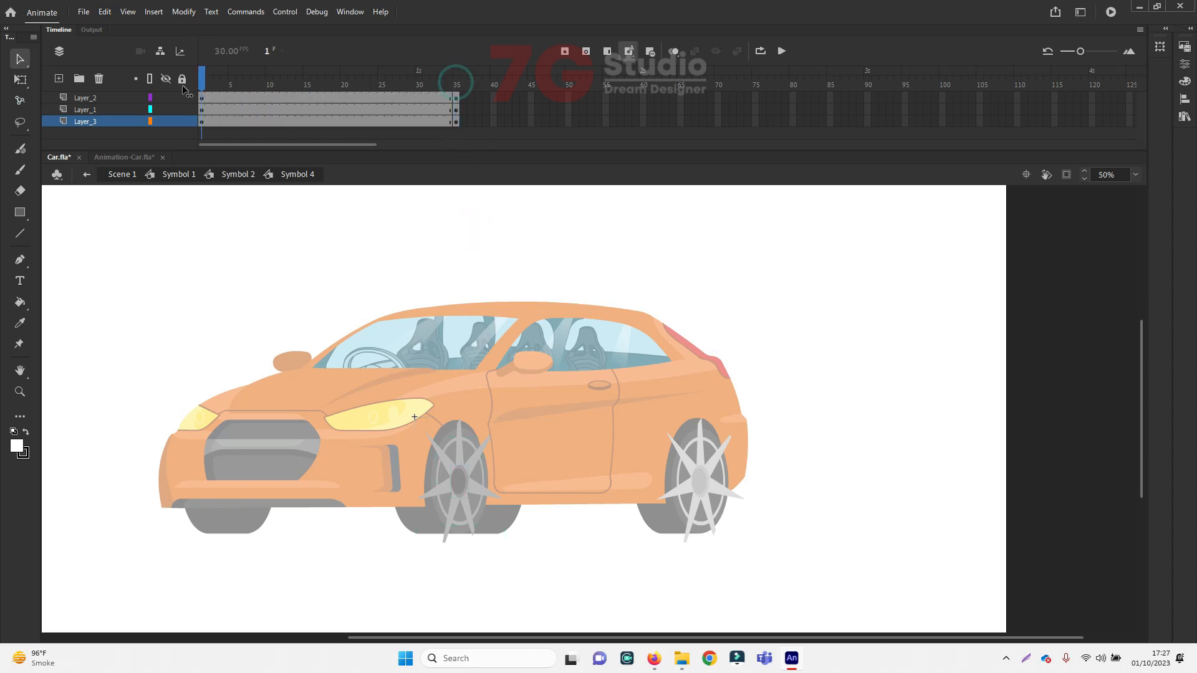
Try to convert the spokes at frame 1 to a Graphic symbol with keyframes already at frame 35
left_click(473, 446)
left_click(473, 446)
left_click(476, 458)
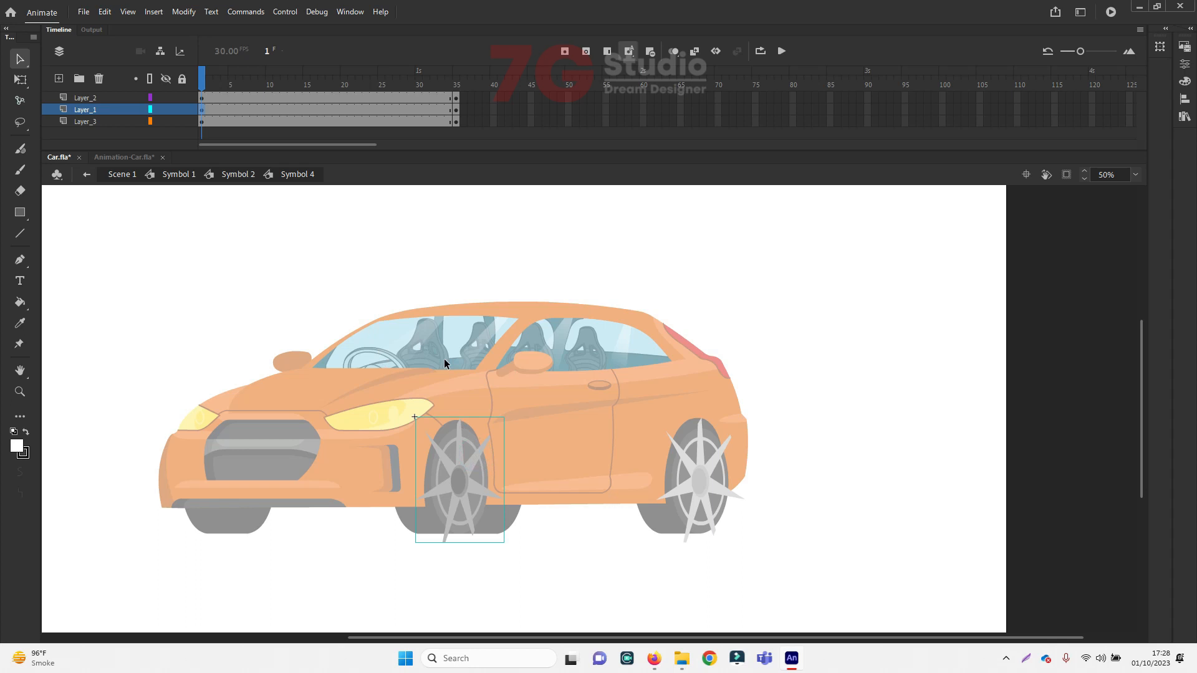
key("F8")
left_click(686, 126)
Try pasting a copy of the ring in place on a new layer between the hub and the spokes
left_click(466, 442)
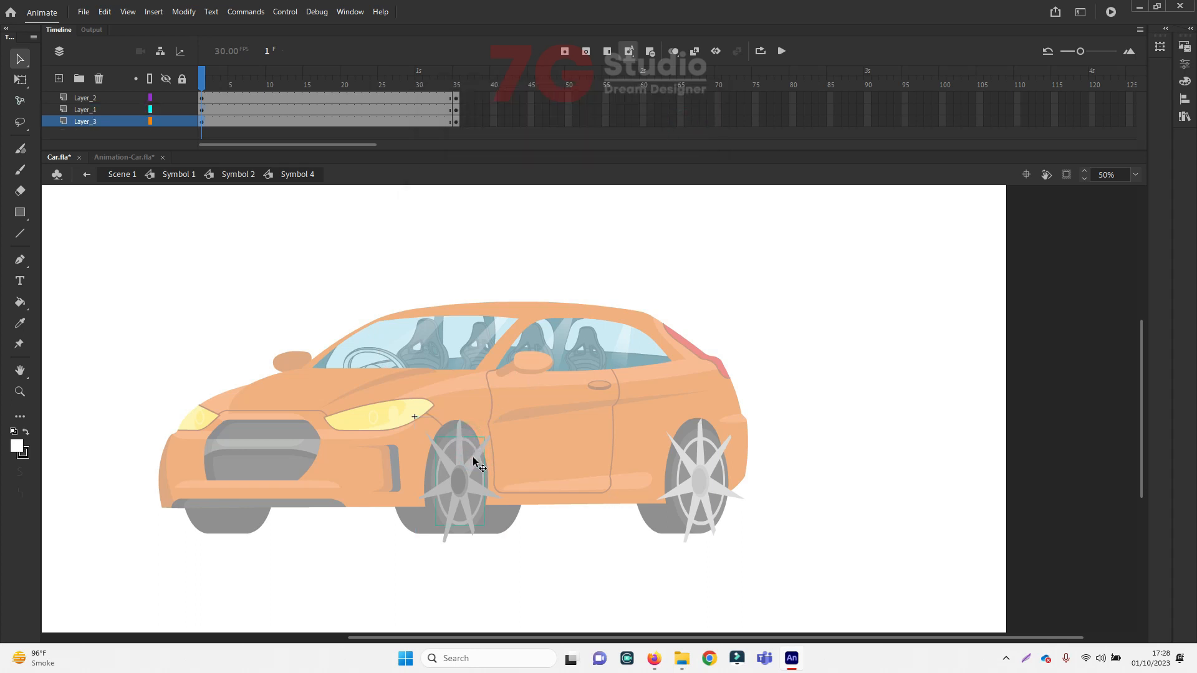
left_click(476, 464)
left_click(470, 468)
left_click(474, 466)
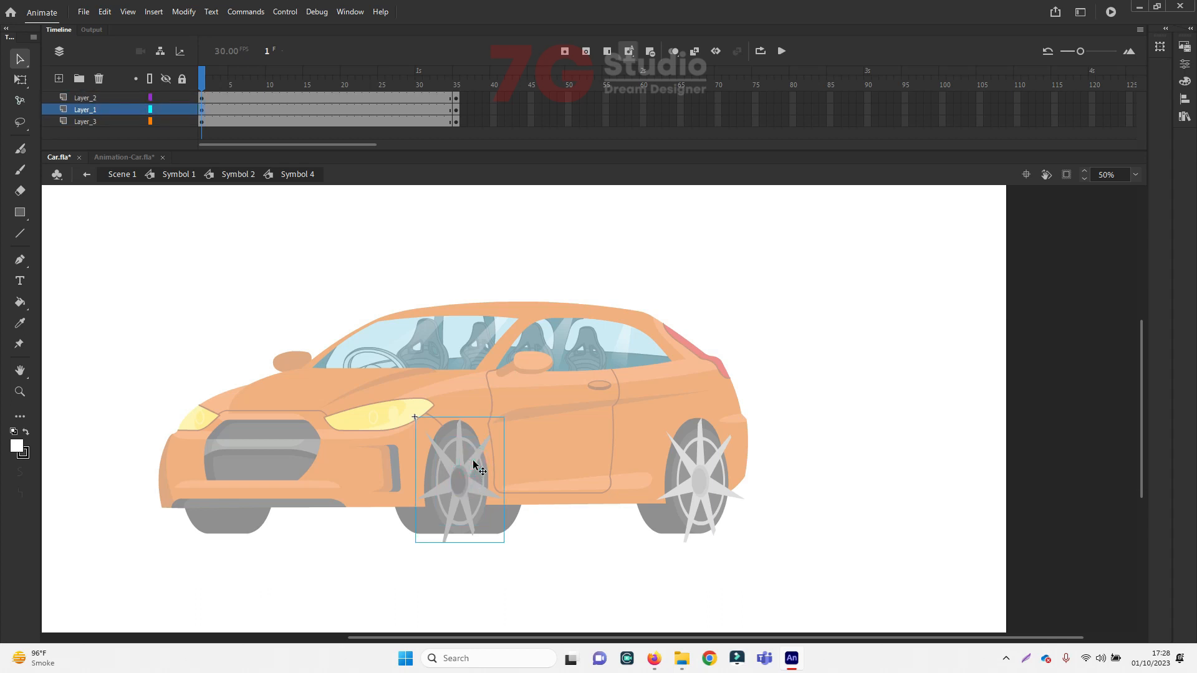
left_click(472, 445)
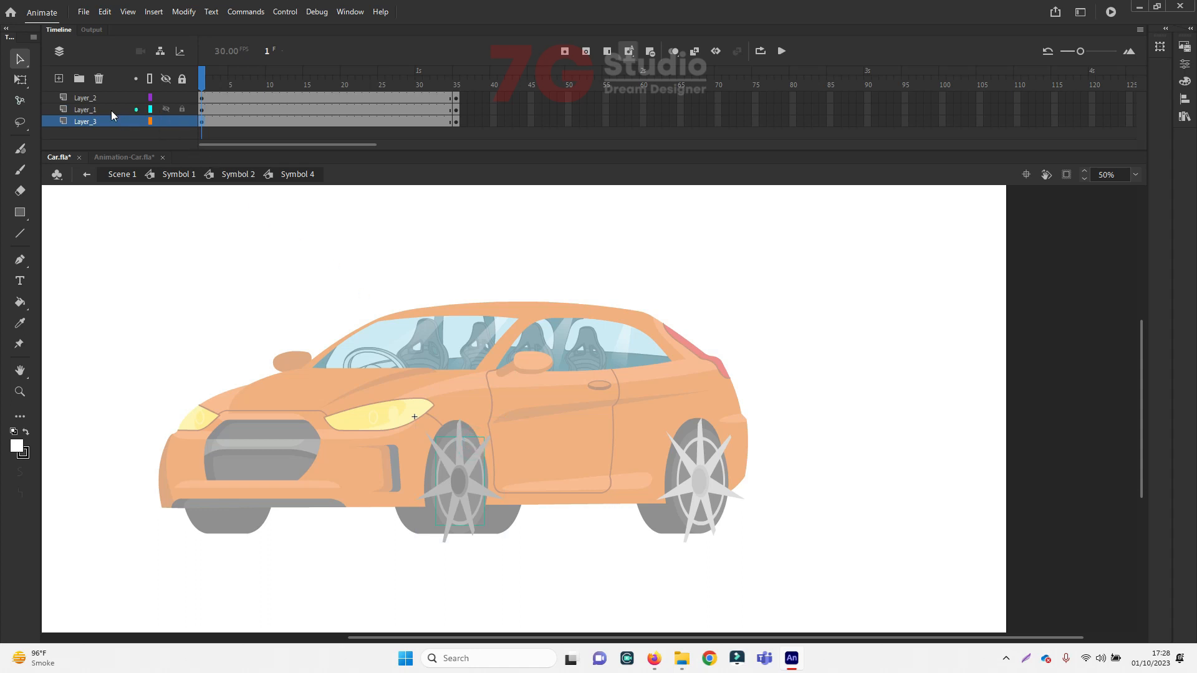
left_click(94, 109)
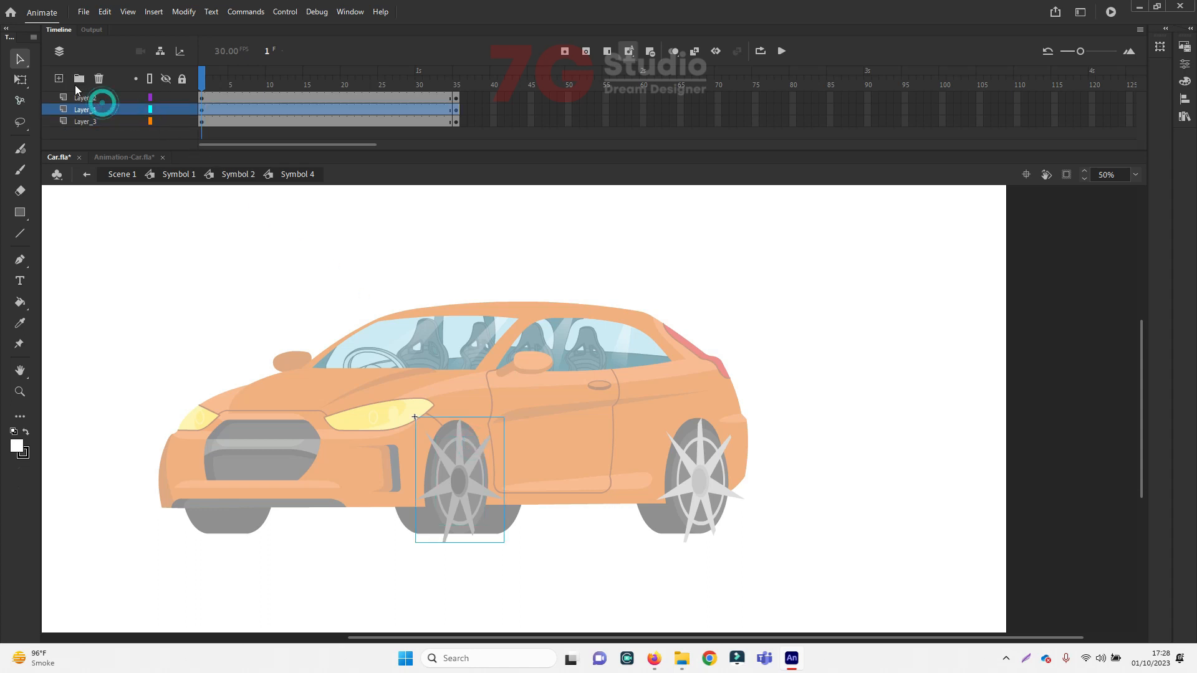
left_click(59, 78)
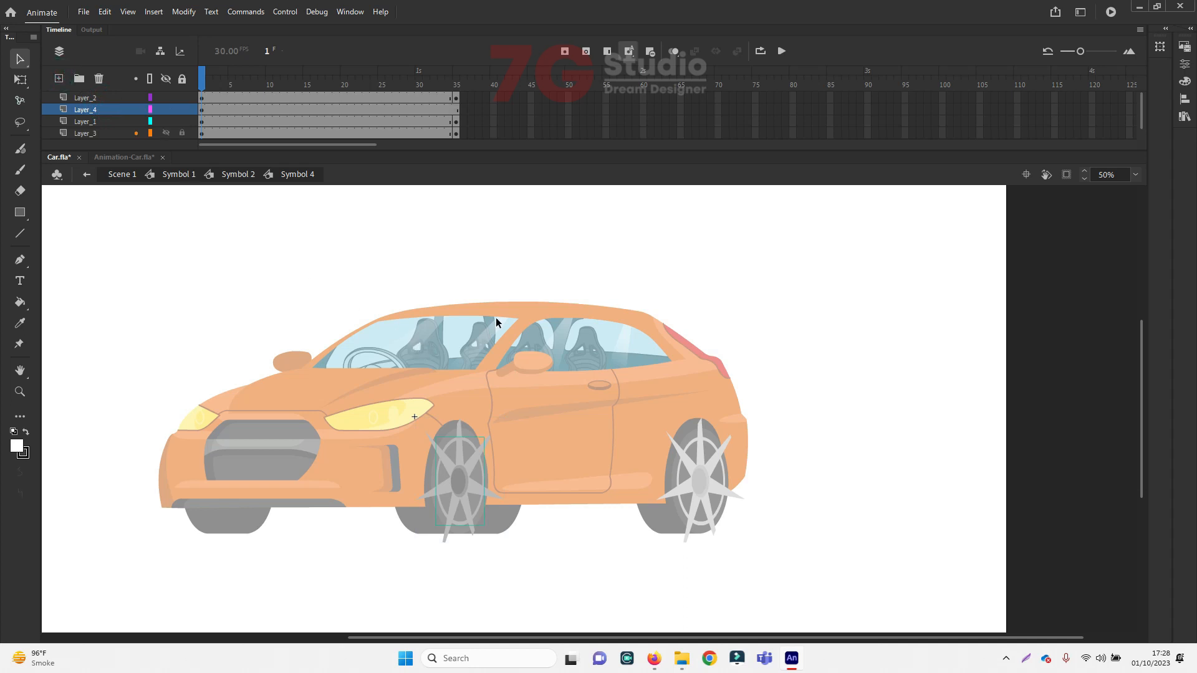
left_click(457, 115)
Undo the ring copy and its layer, the spokes' symbol conversion and the keyframes at frame 35
key("ctrl+z")
key("ctrl+z")
key("ctrl+z")
key("ctrl+z")
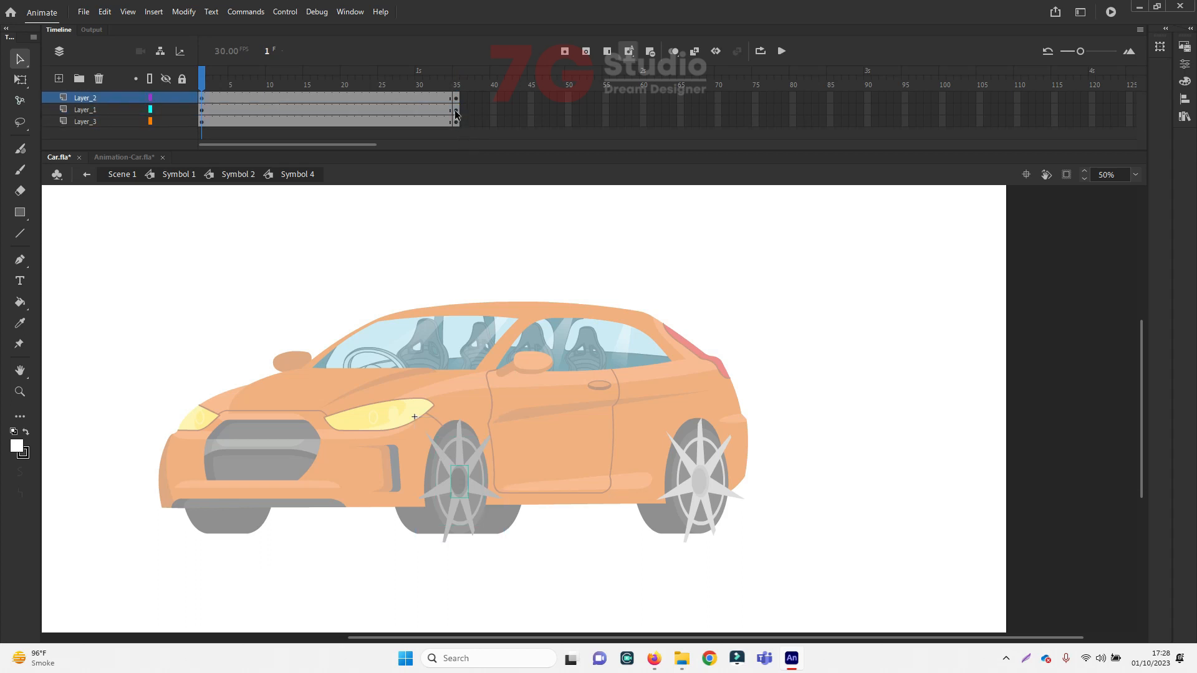
left_click(457, 114)
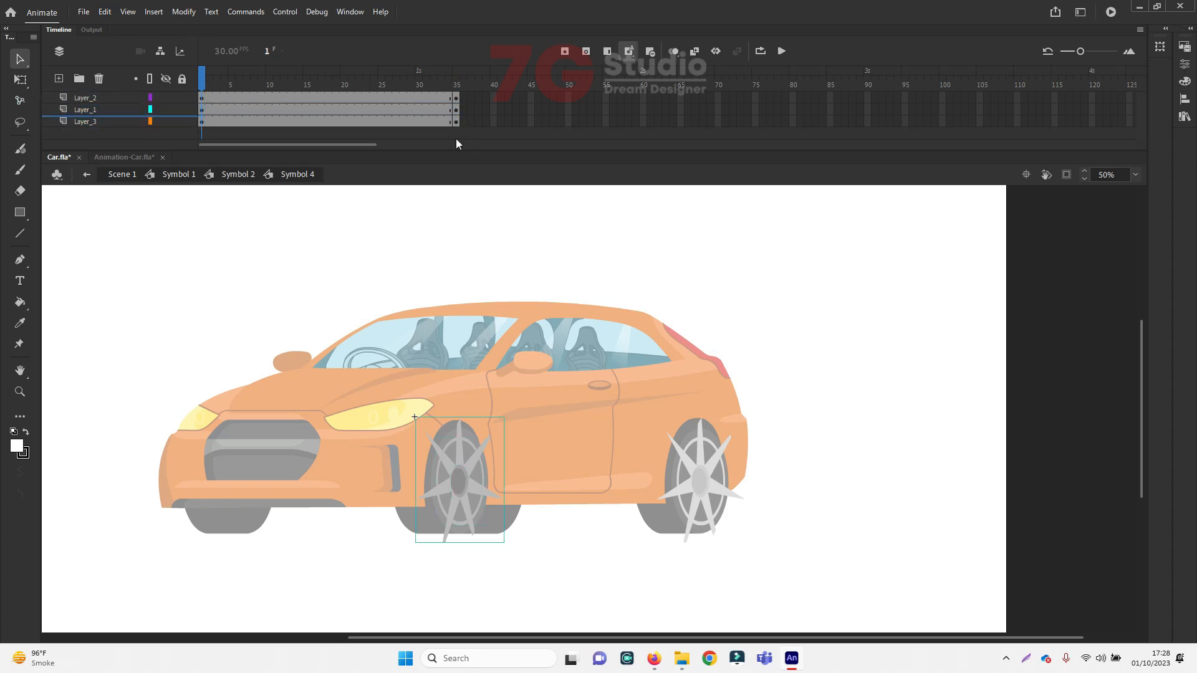
left_click(457, 122)
key("ctrl+z")
key("ctrl+z")
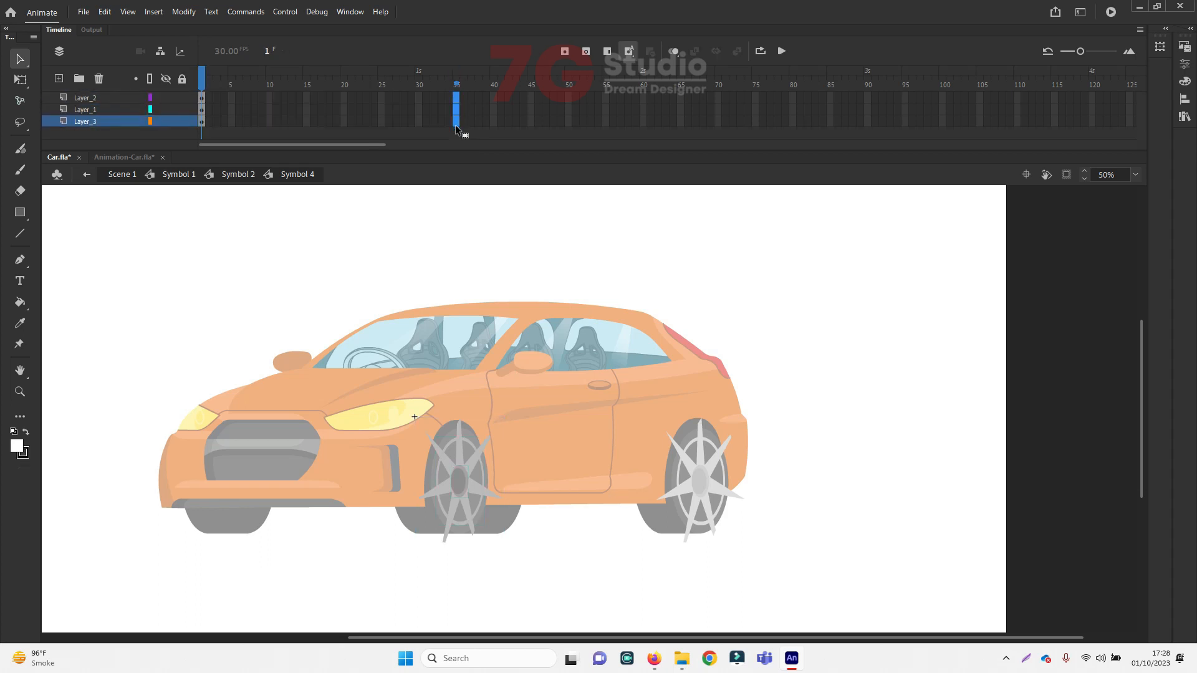
Extend all three layers to frame 35 and paste a copy of the ring in place on a new layer above the spokes
key("F5")
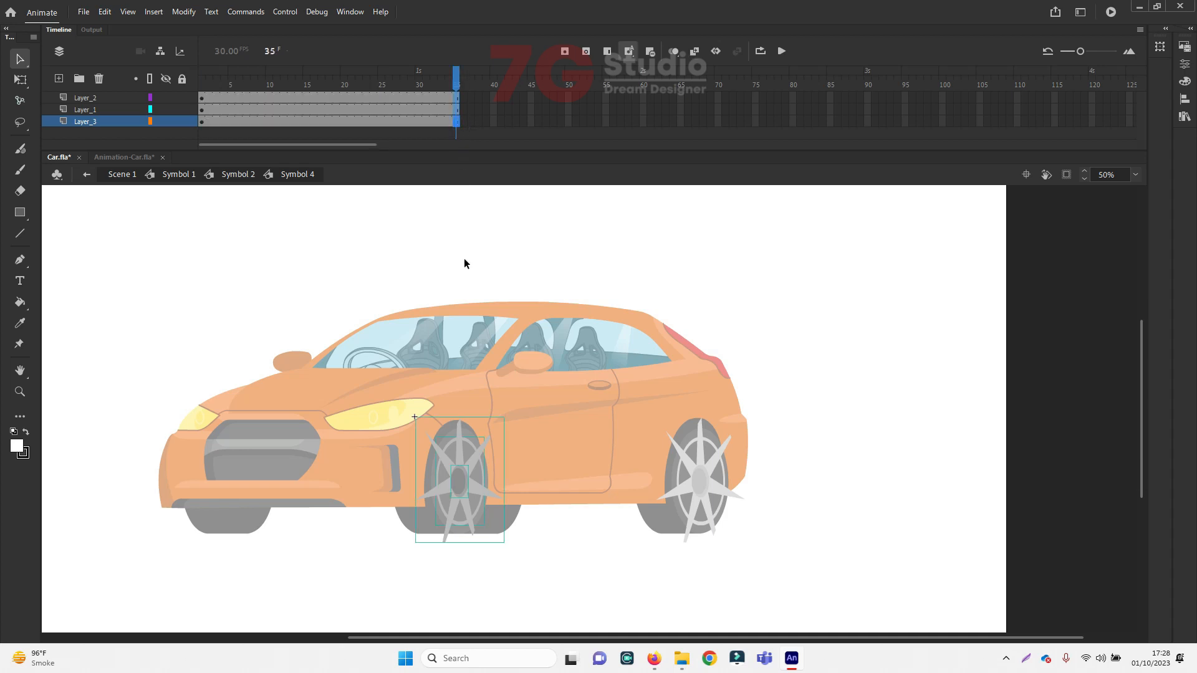
left_click(537, 531)
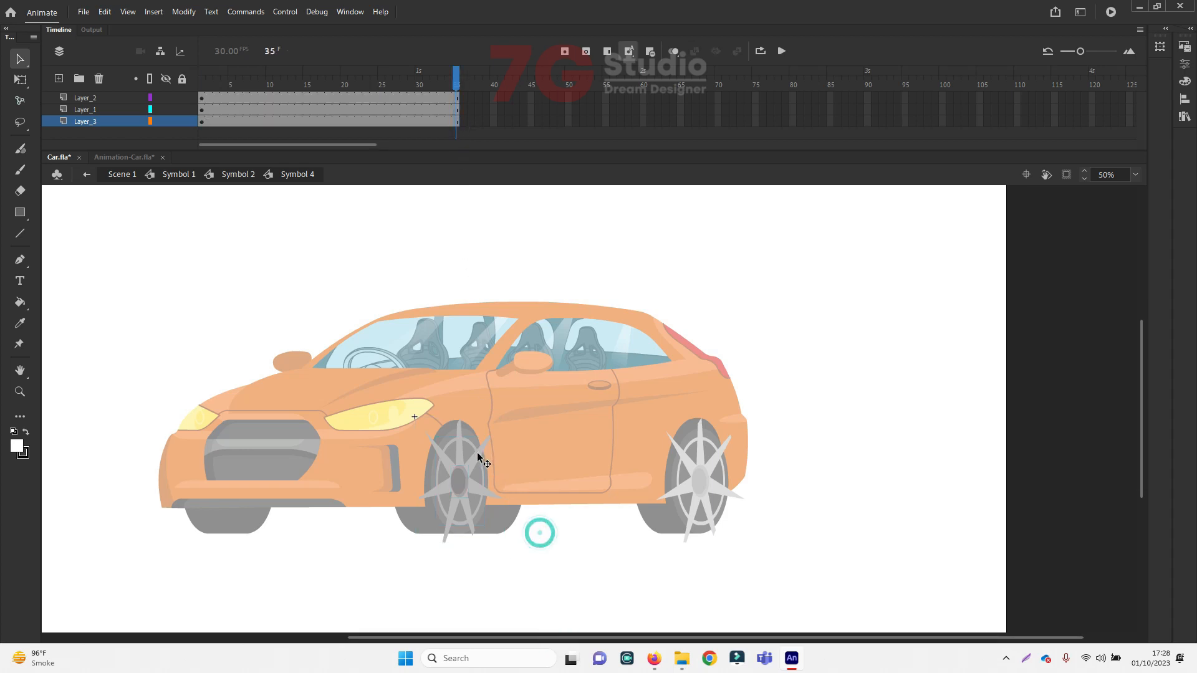
left_click(476, 448)
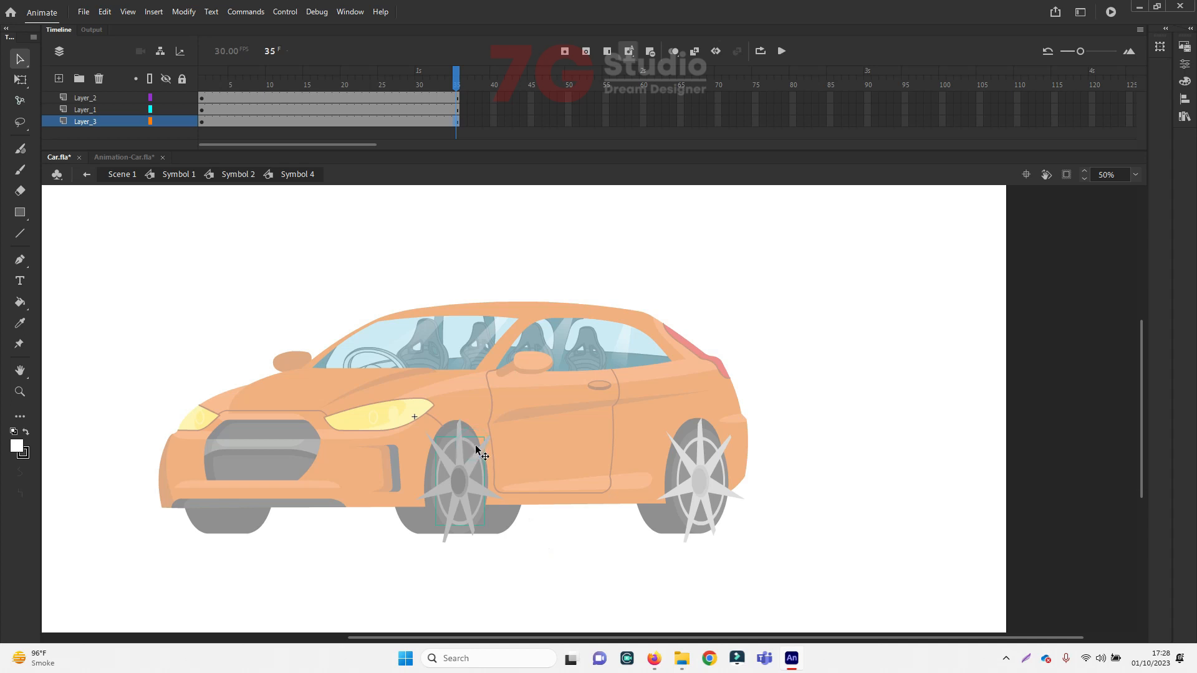
left_click(115, 111)
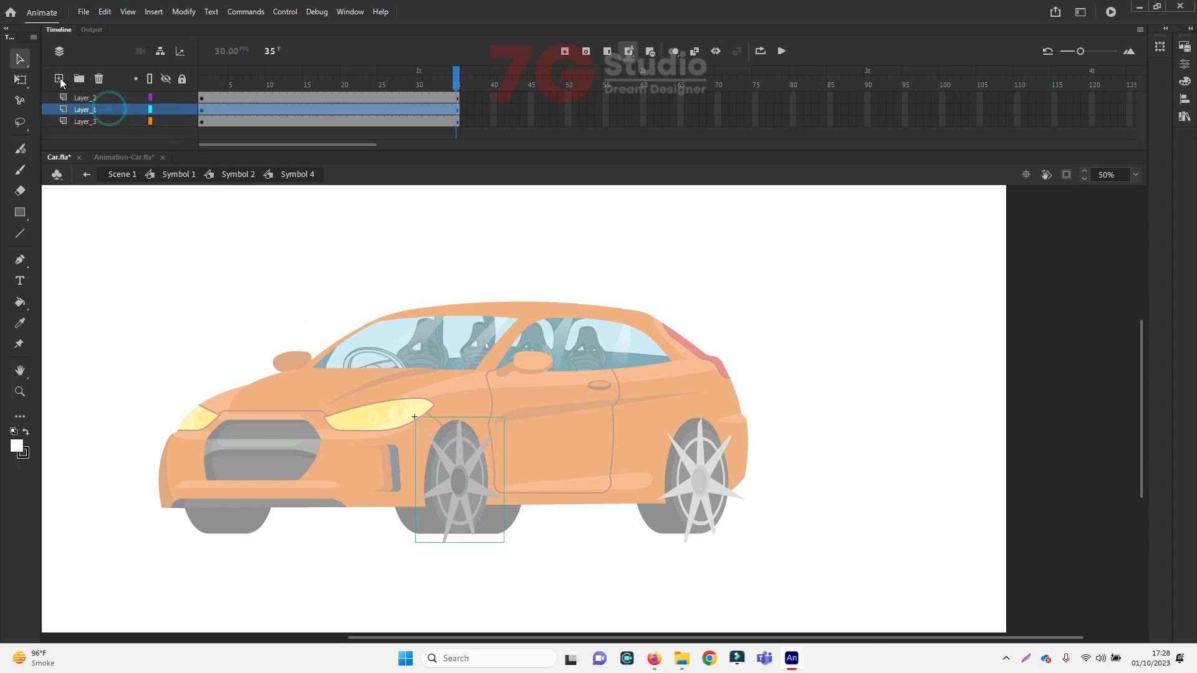
left_click(58, 78)
left_click_drag(453, 92, 202, 84)
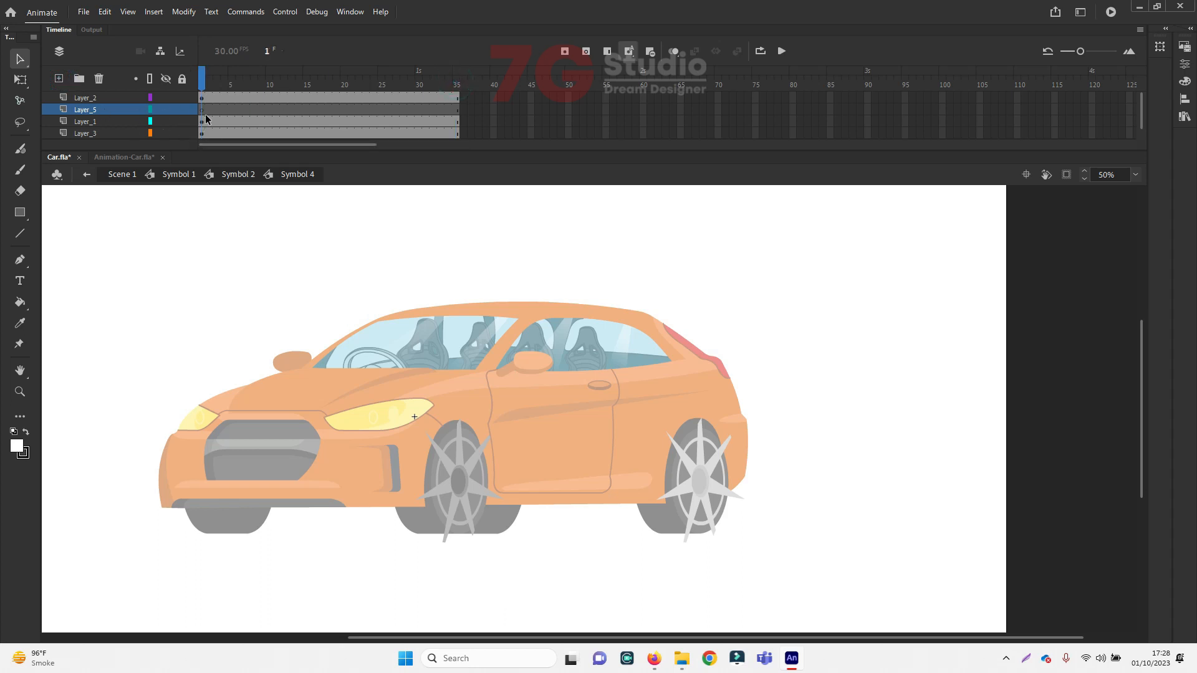
key("ctrl+shift+v")
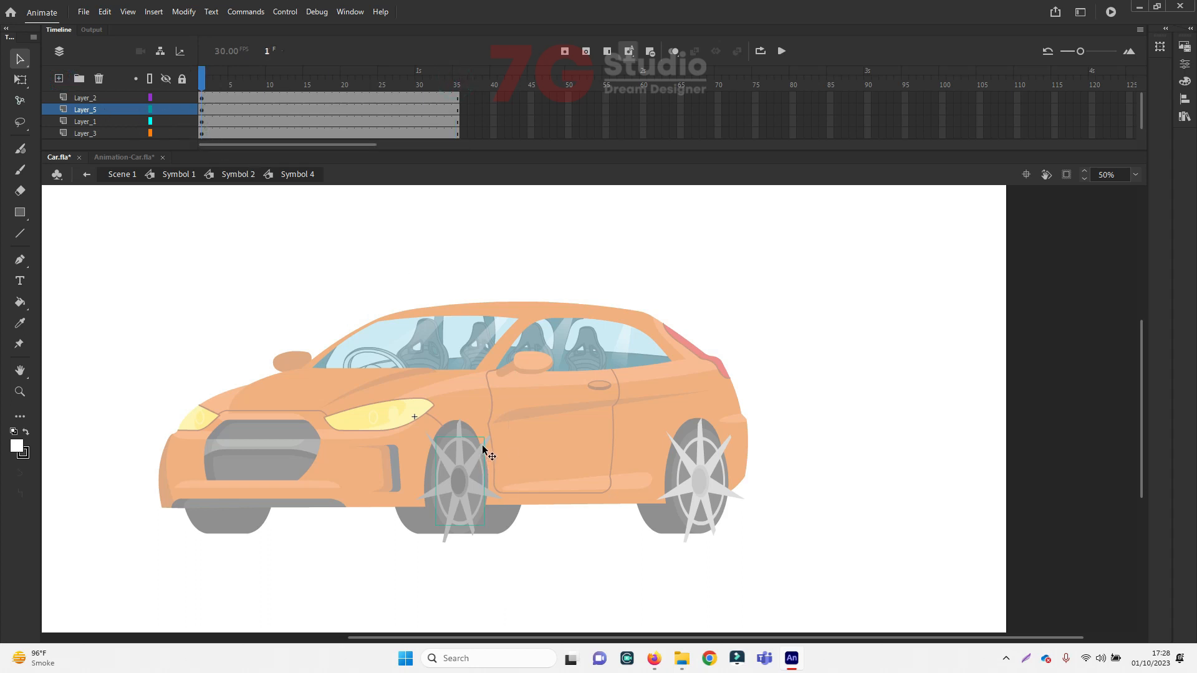
Convert the spokes at frame 1 to the Graphic symbol Symbol 5
left_click(482, 445)
key("F8")
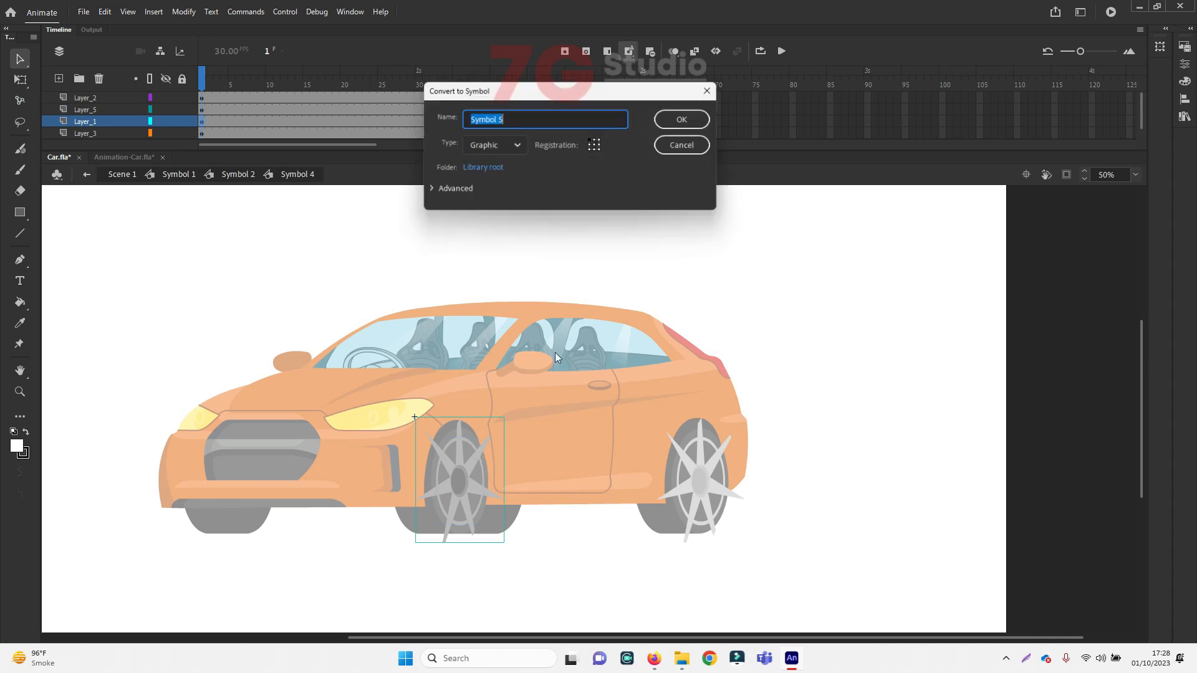
left_click(673, 124)
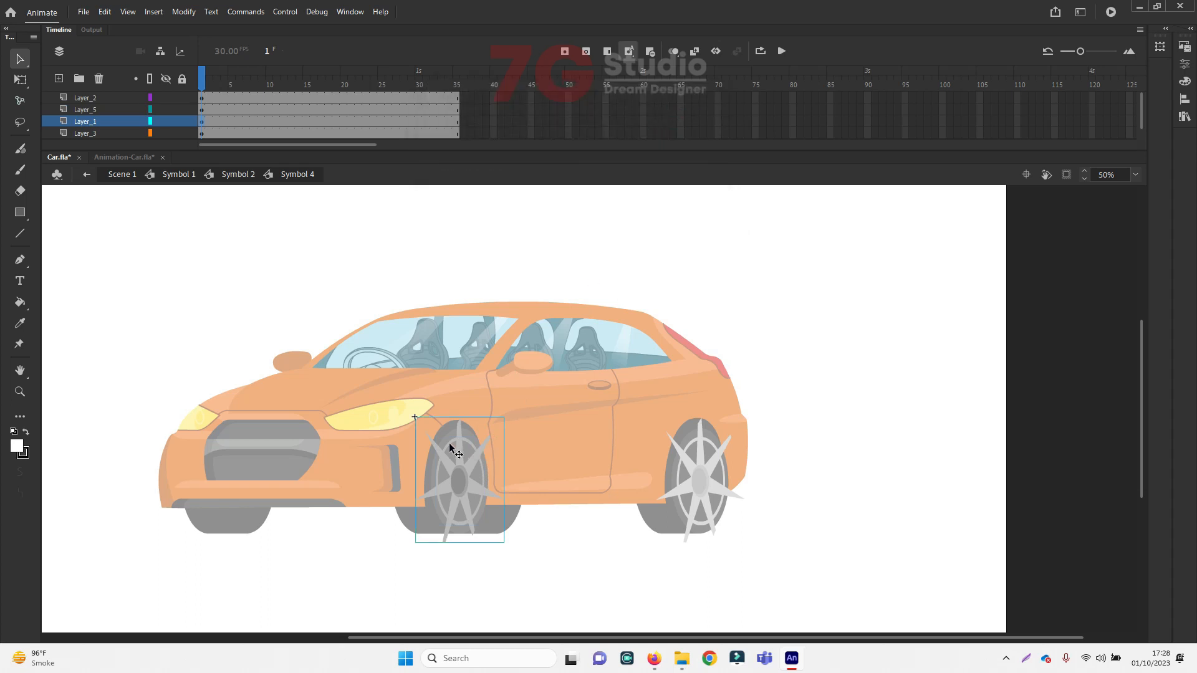
Insert a keyframe at frame 35 on the spokes layer and create a classic tween between frames 1 and 35
left_click(458, 126)
left_click(322, 121)
right_click(322, 120)
left_click(383, 127)
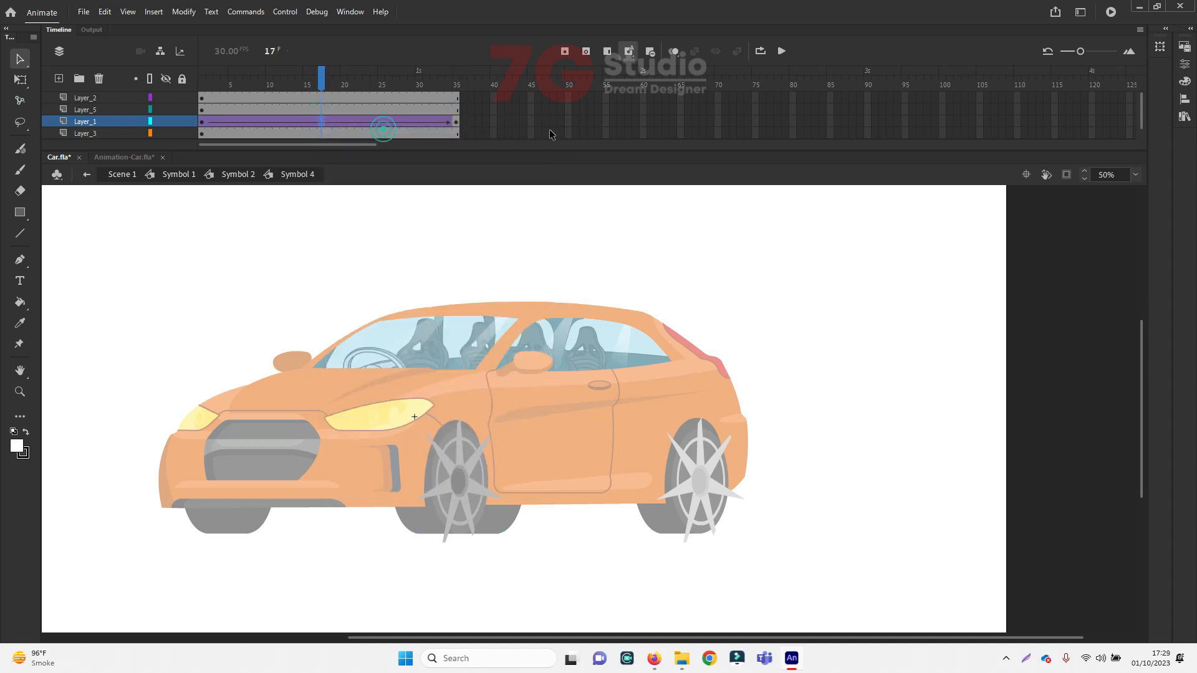
Set the spokes' classic tween to rotate Clockwise 1 time and play back the animation
left_click(1184, 65)
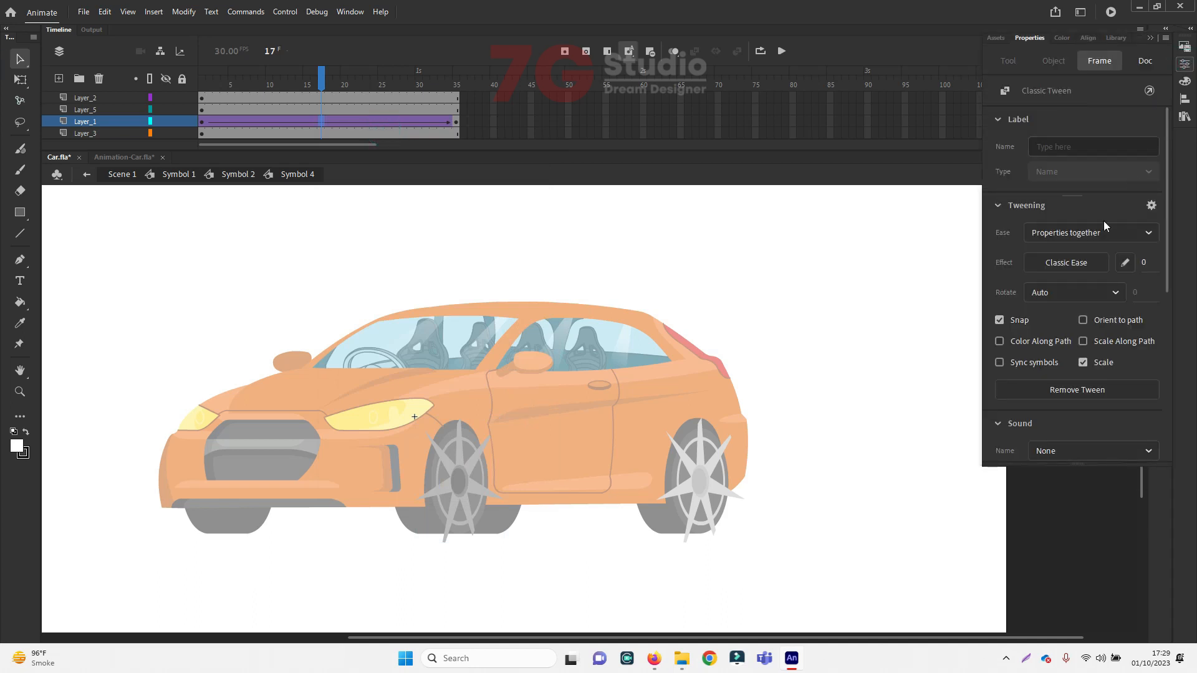
left_click(1045, 295)
left_click(1051, 354)
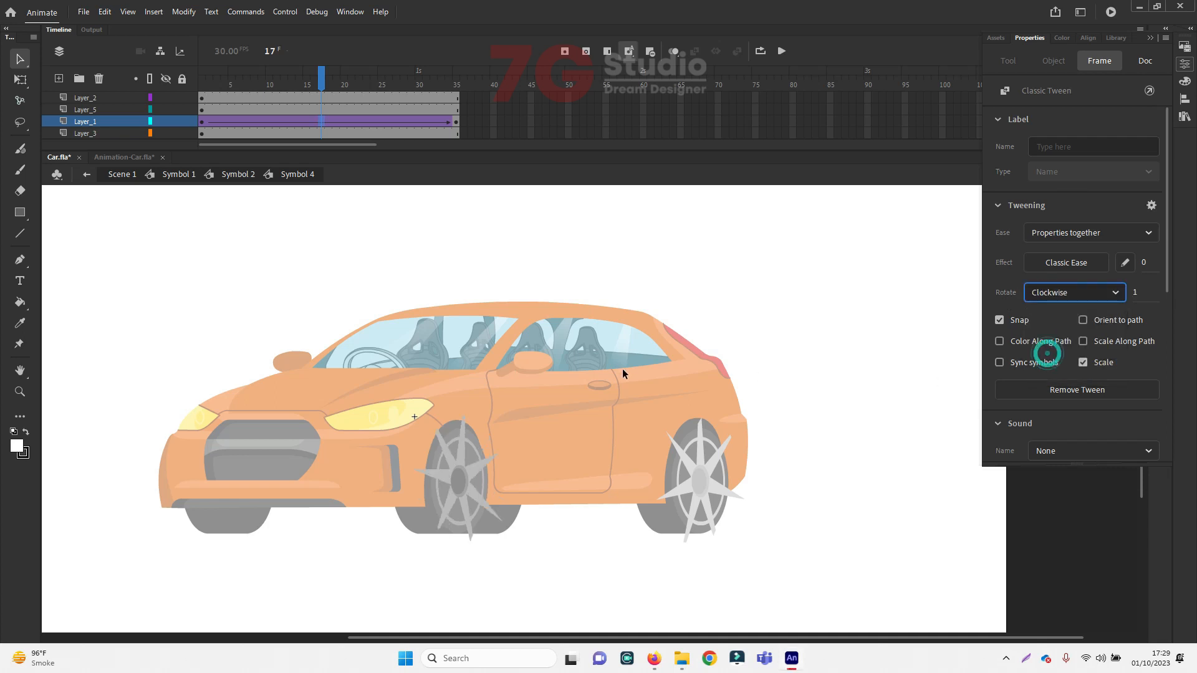
left_click_drag(321, 78, 413, 112)
key("Return")
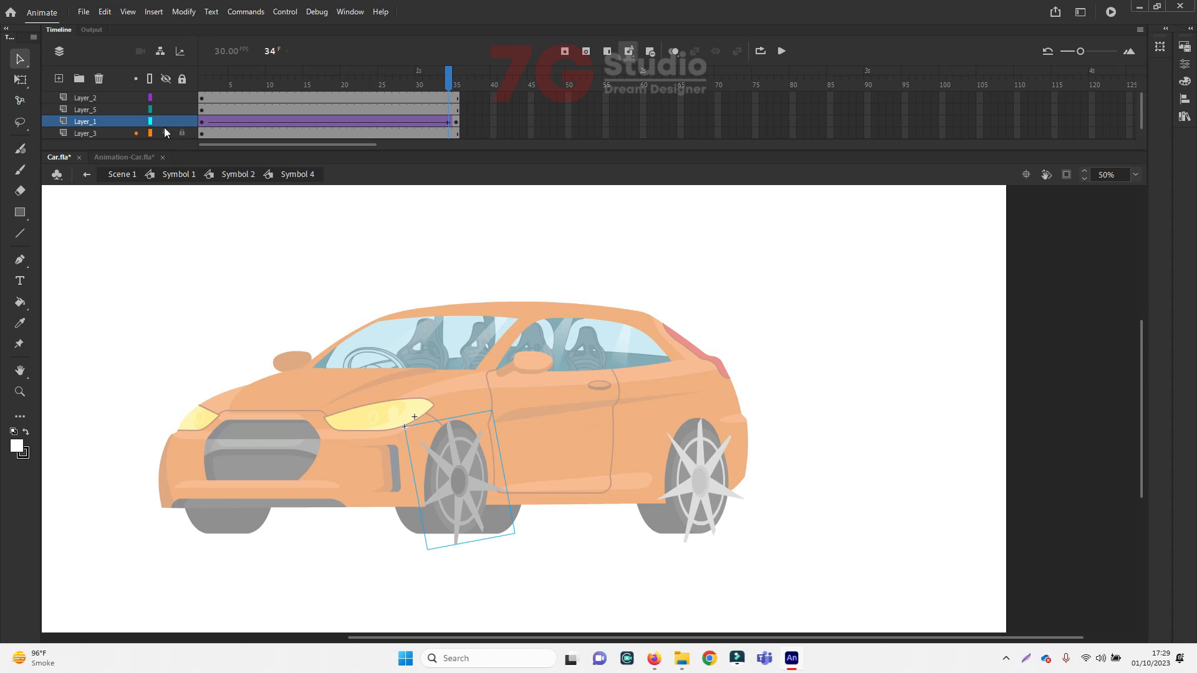
Break apart the upper copy of the ring and fill its interior with white
left_click(468, 444)
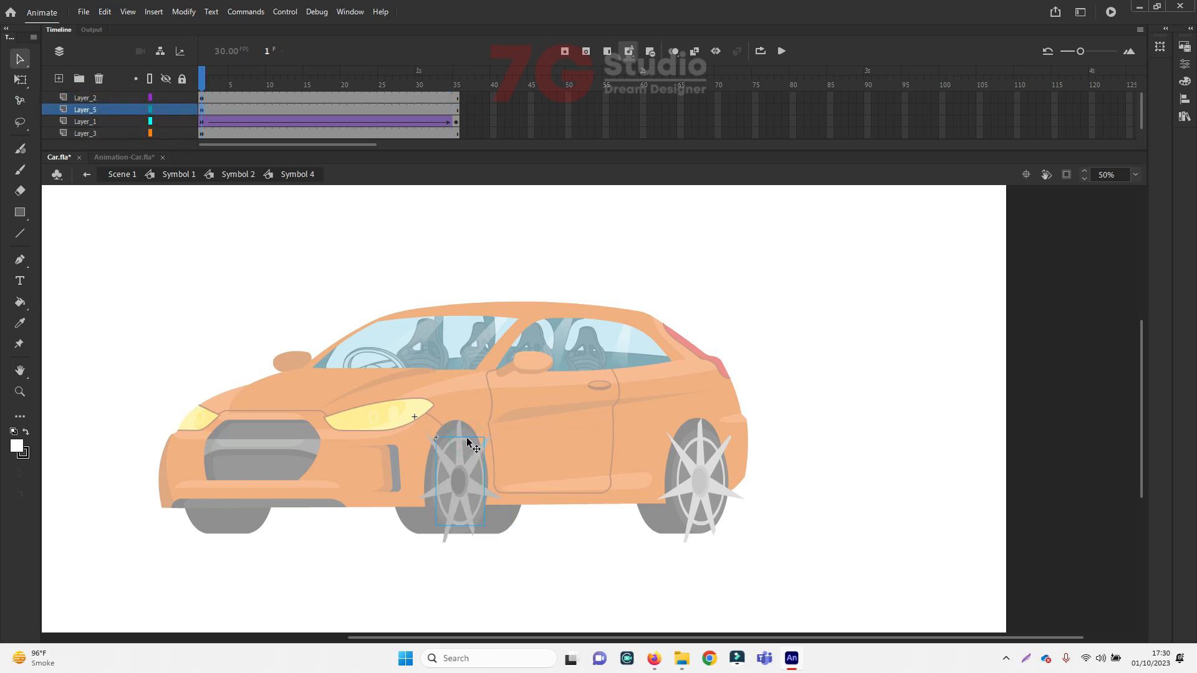
key("ctrl+b")
left_click(474, 451)
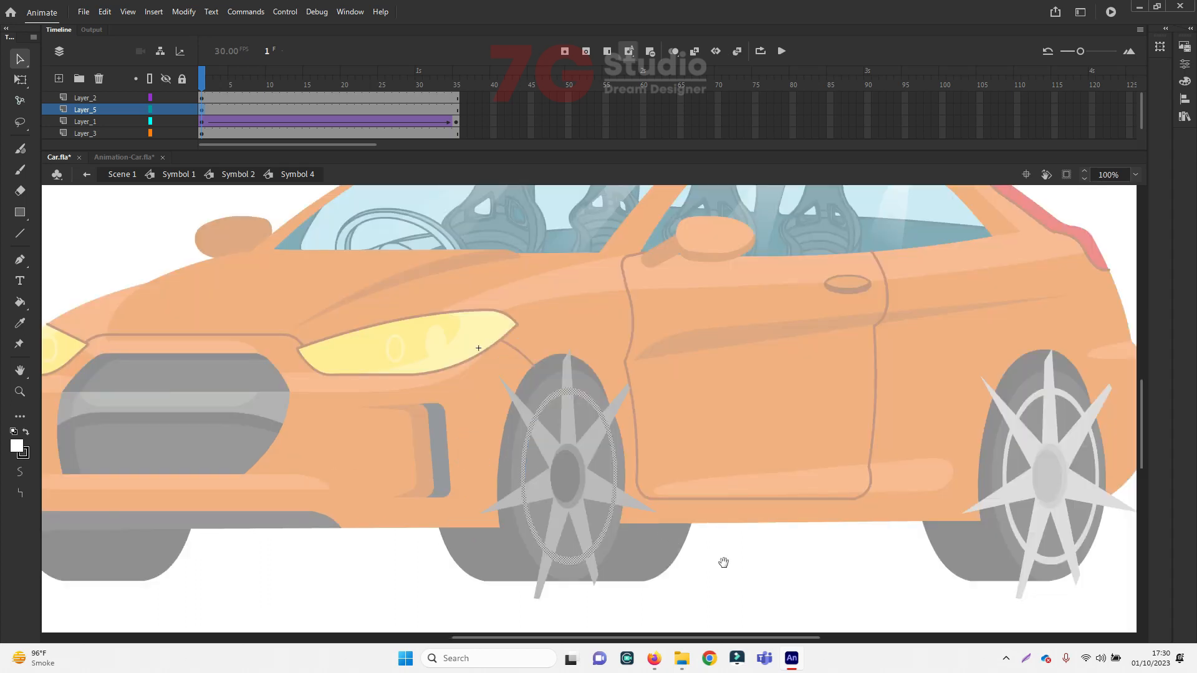
left_click_drag(722, 561, 593, 497)
key("k")
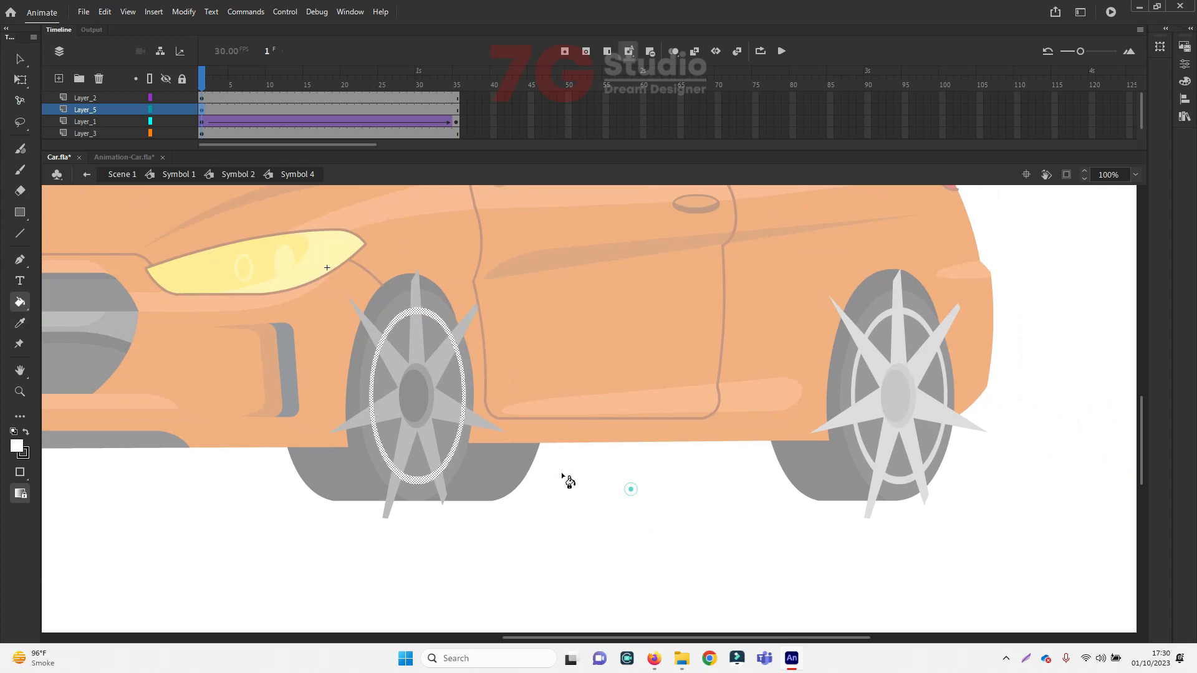
left_click(443, 401)
key("v")
left_click(491, 457)
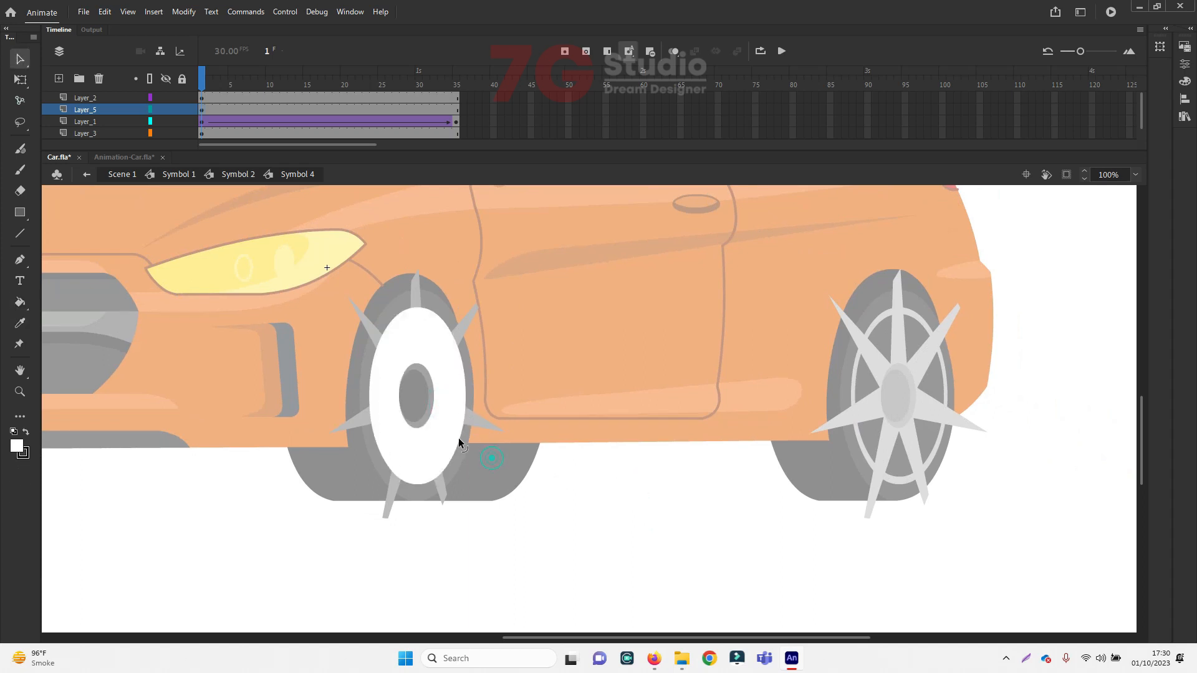
Undo the white fill of the upper ring copy and its interior
left_click(457, 437)
left_click(500, 482)
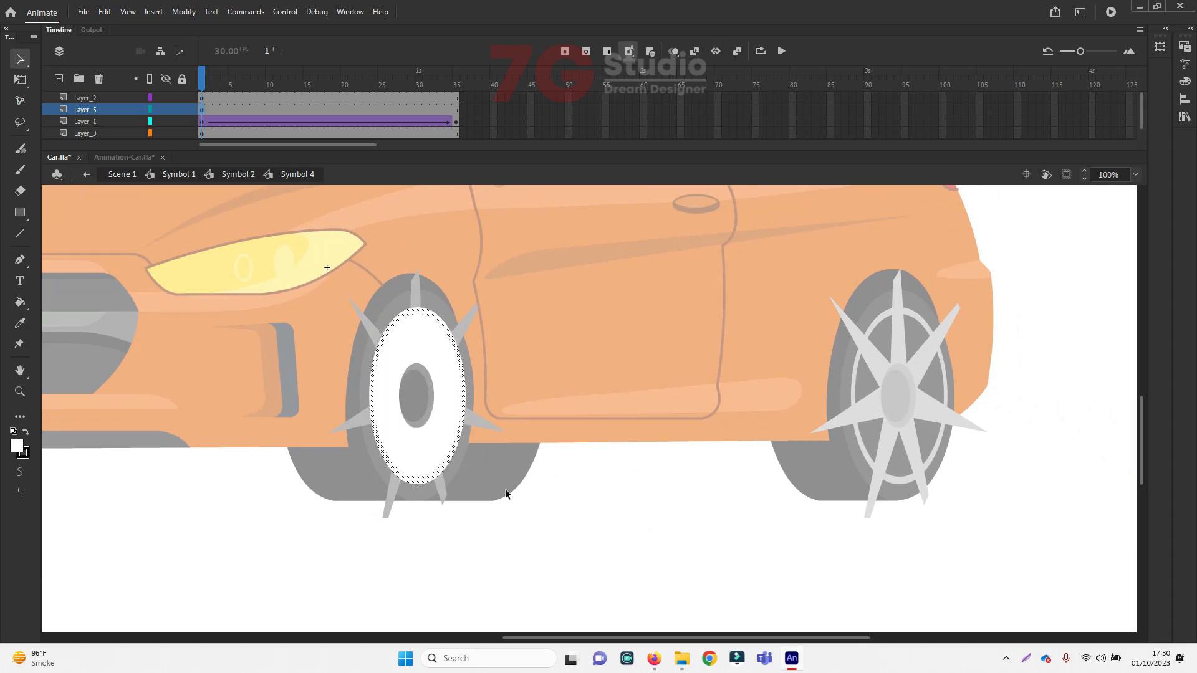
key("ctrl+z")
left_click(531, 503)
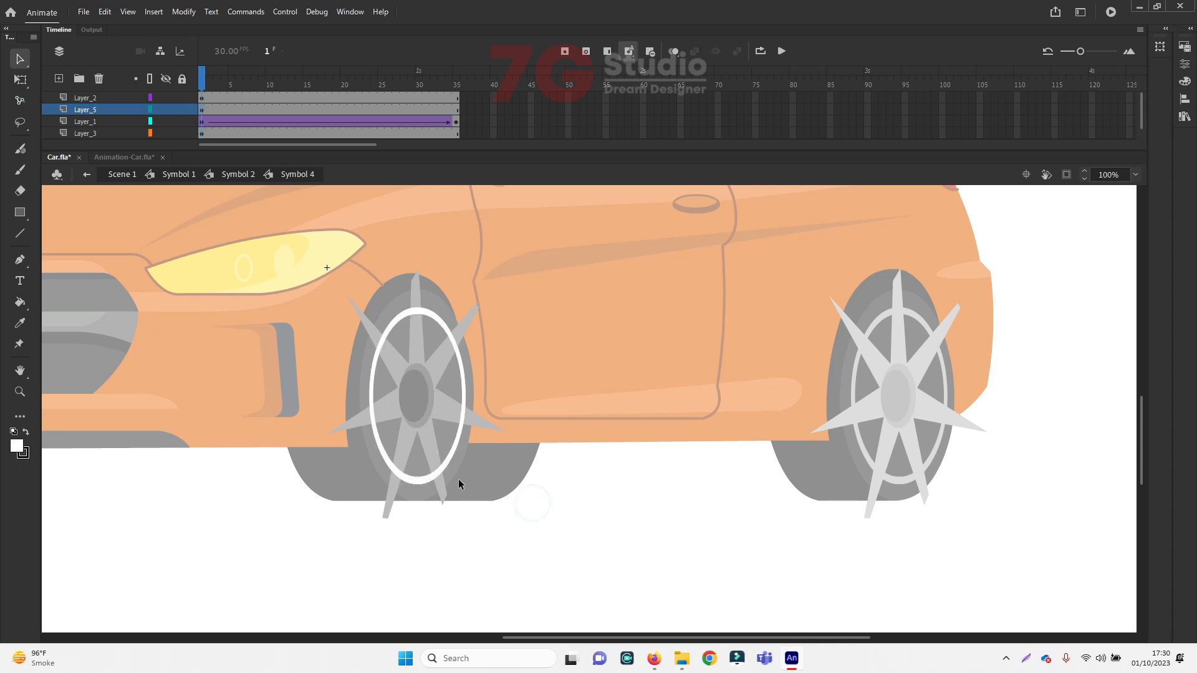
left_click(455, 477)
left_click(495, 524)
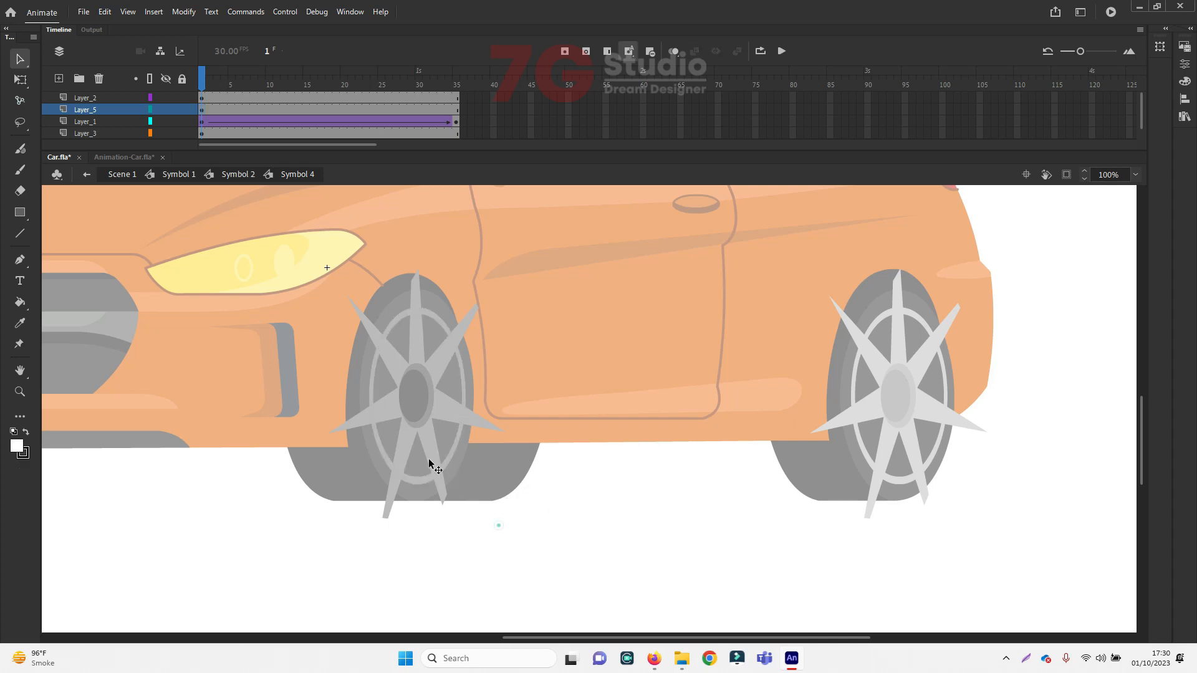
Fill only the upper ring's interior with white and turn its layer, Layer_5, into a mask over the spokes
key("k")
left_click(630, 522)
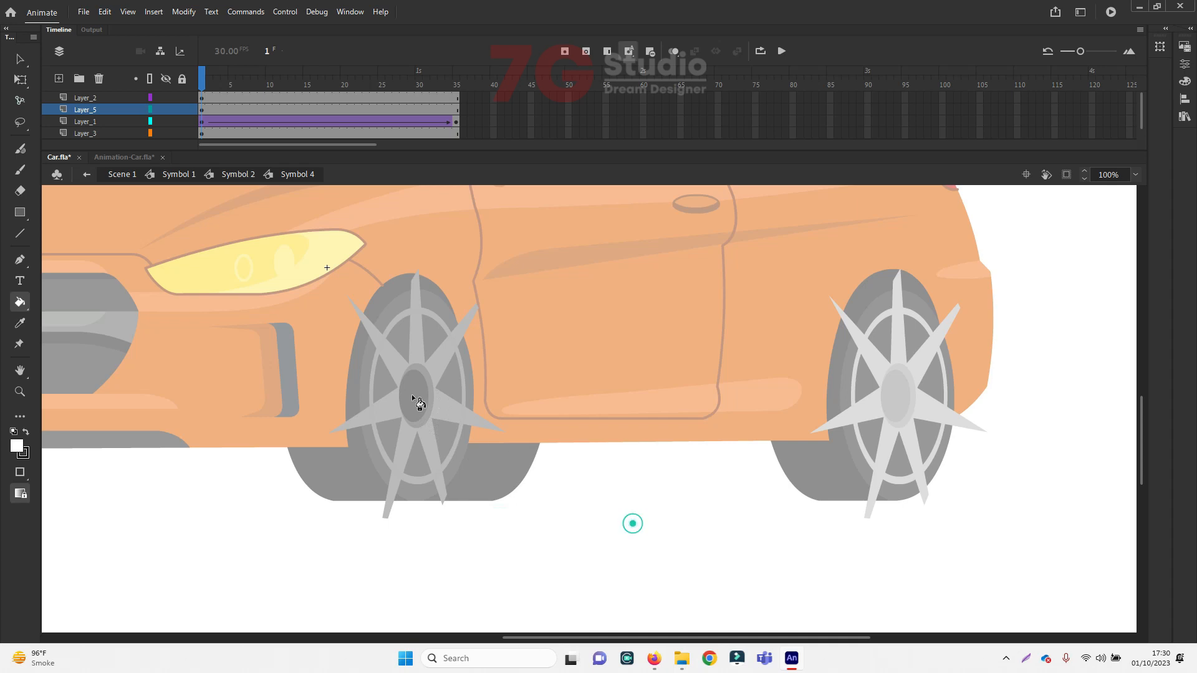
left_click(408, 390)
key("v")
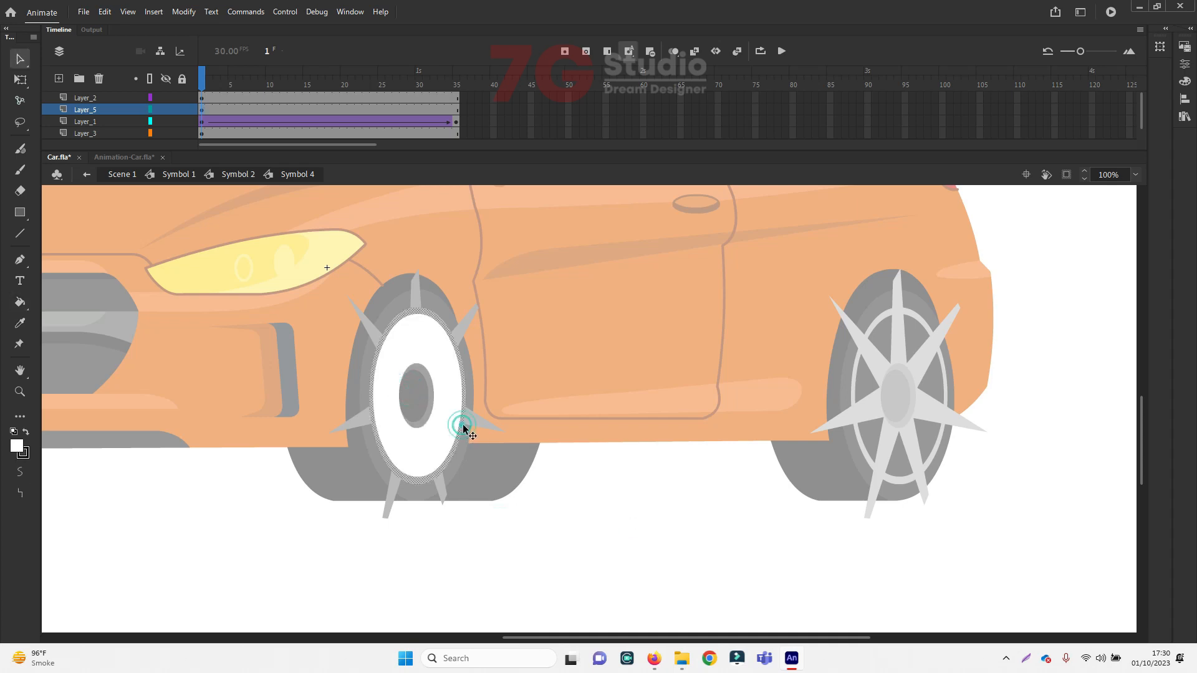
left_click(444, 364)
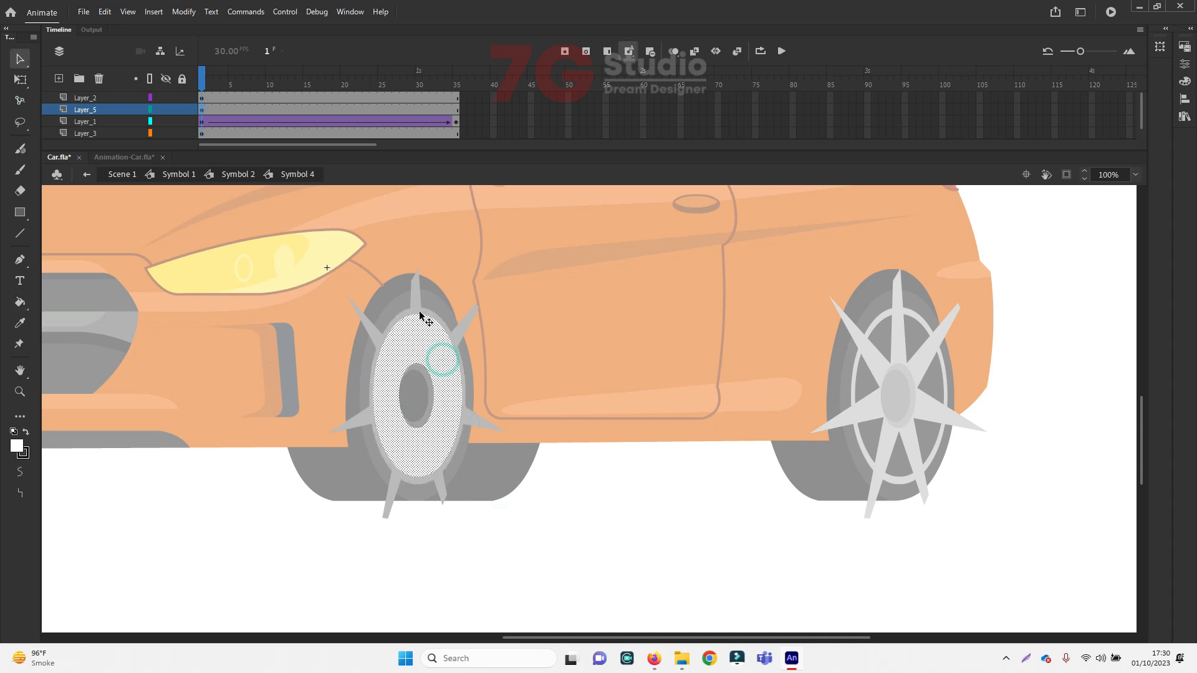
right_click(124, 109)
left_click(146, 329)
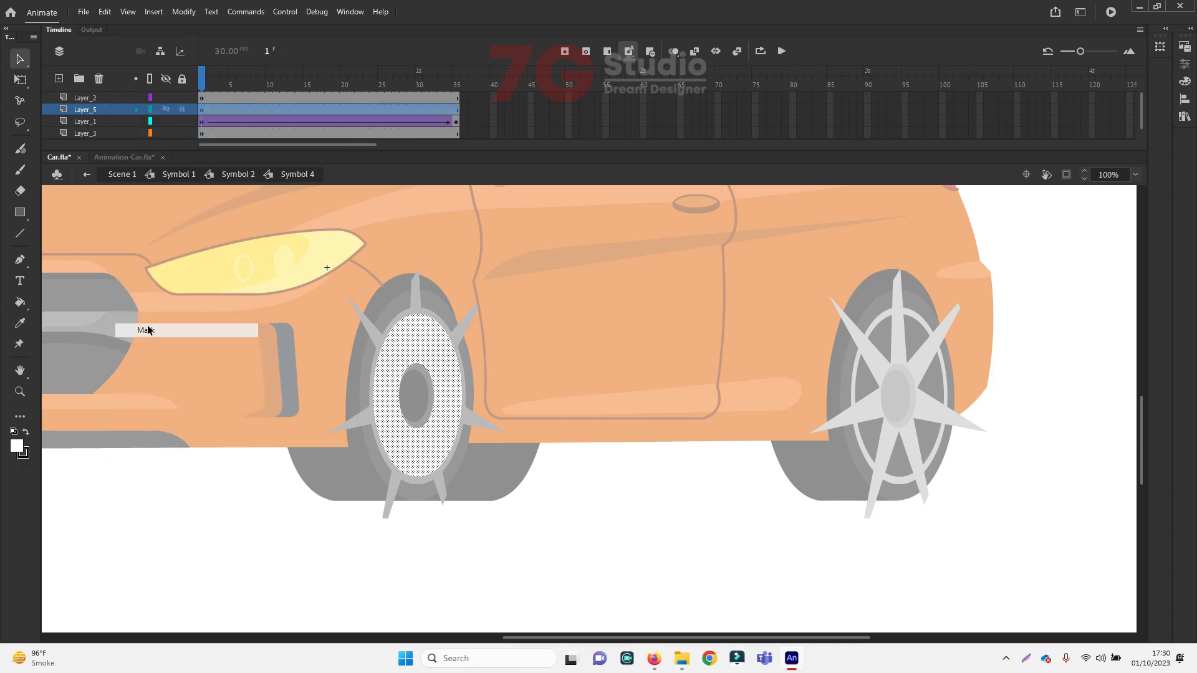
Scrub the timeline to check the masked spokes' rotation and go back to Scene 1
left_click(451, 309, "alt")
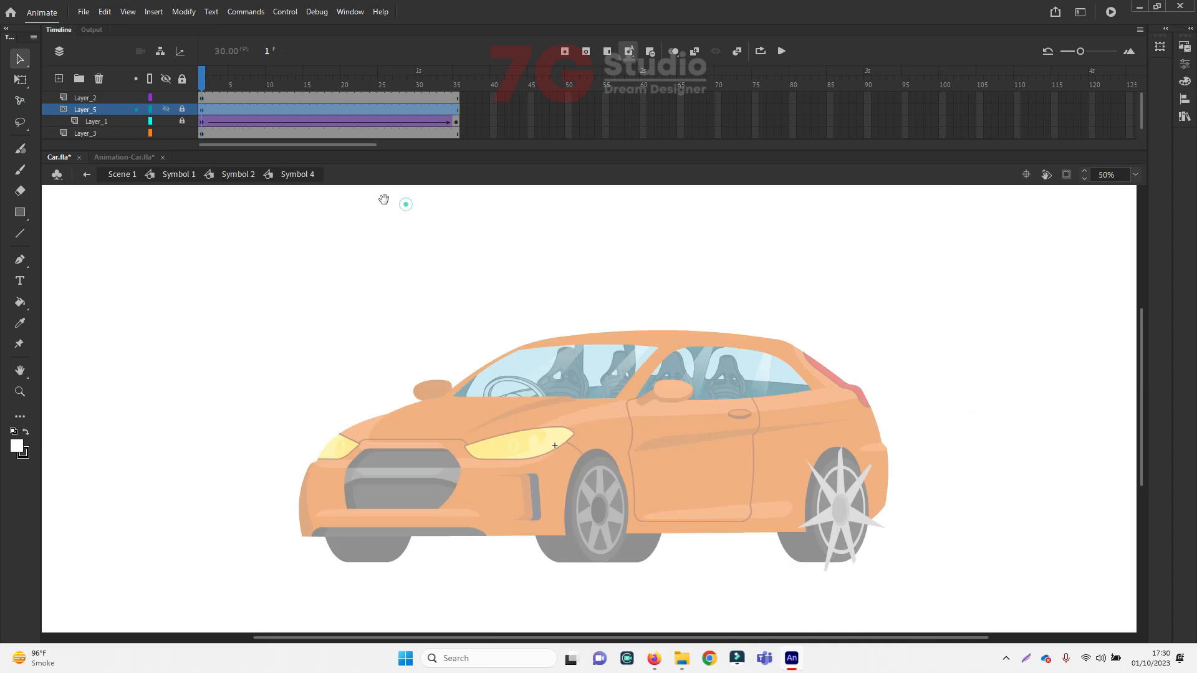
left_click_drag(202, 85, 442, 103)
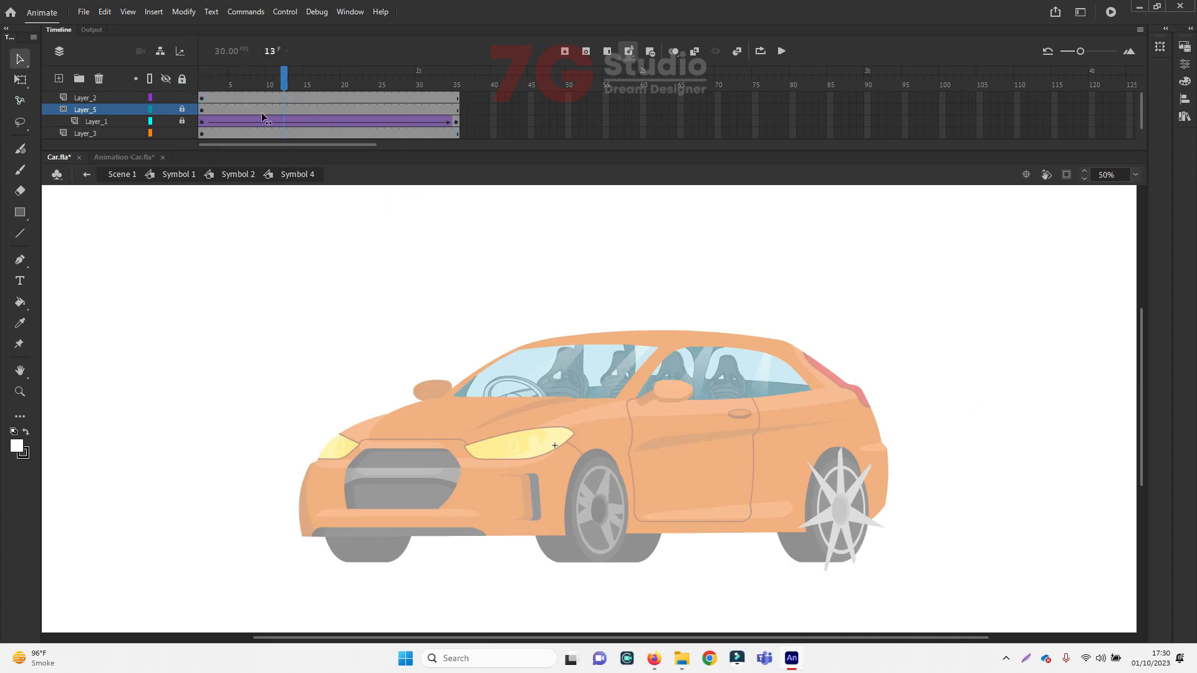
double_click(286, 335)
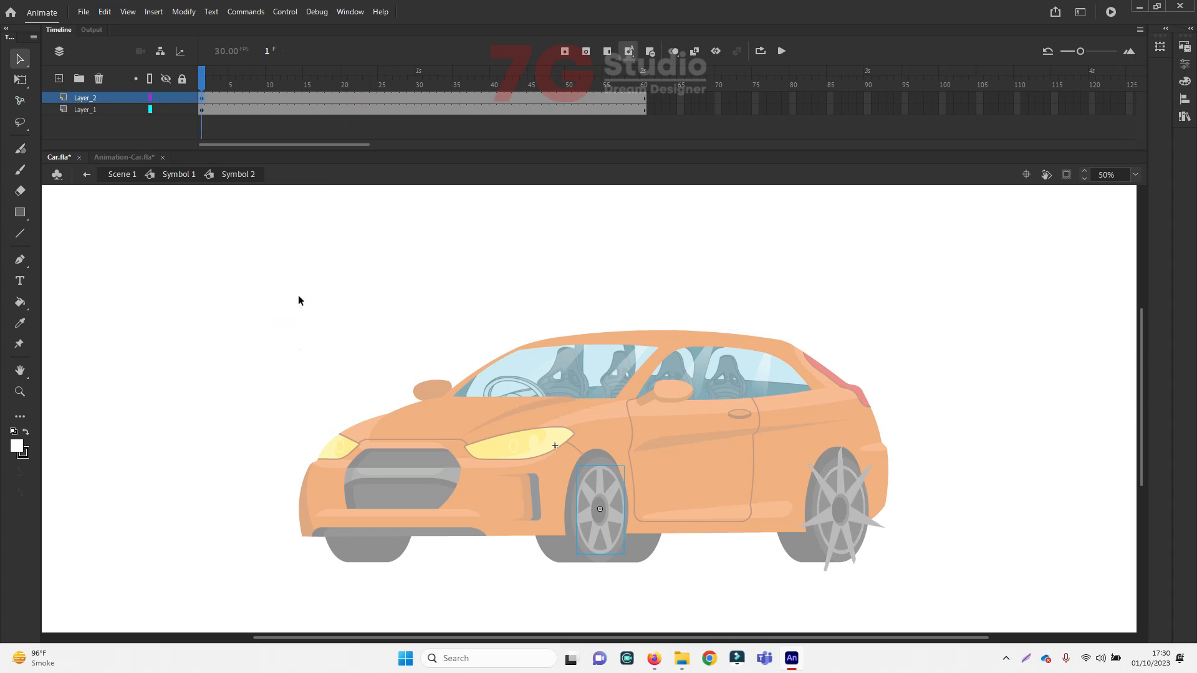
left_click_drag(202, 79, 124, 151)
double_click(228, 267)
double_click(226, 264)
left_click(212, 84)
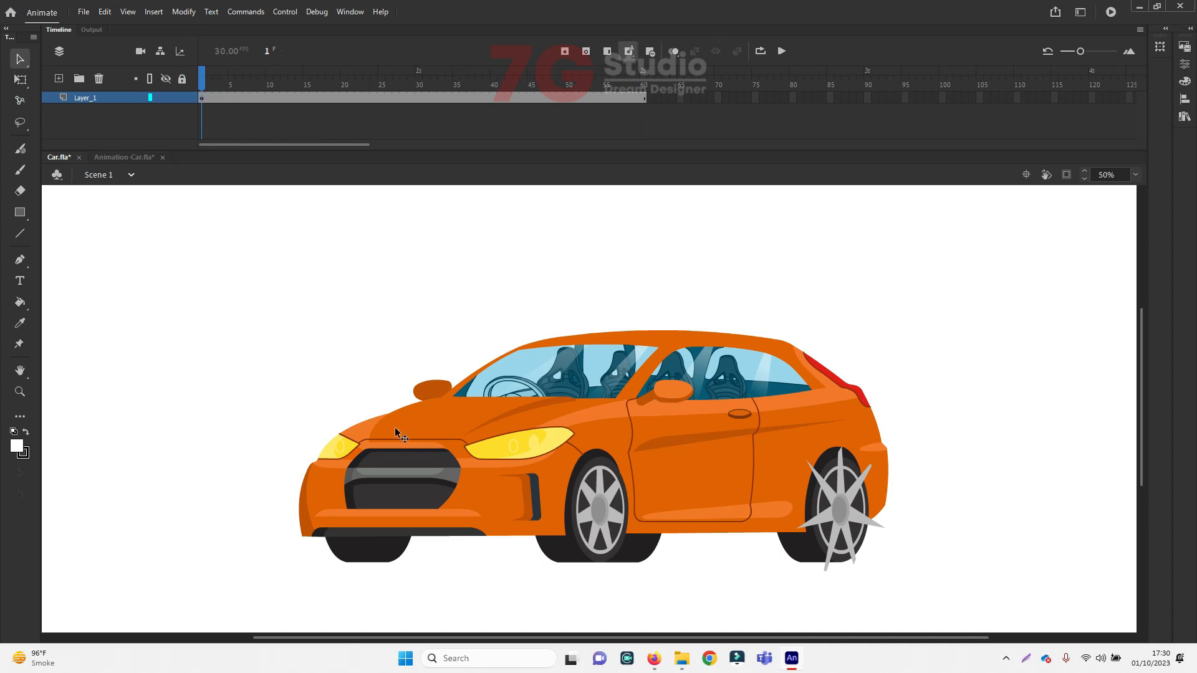
Inside Symbol 2, duplicate the front rim's layer, Layer_2, and move the copied rim onto the rear wheel
double_click(603, 497)
double_click(605, 496)
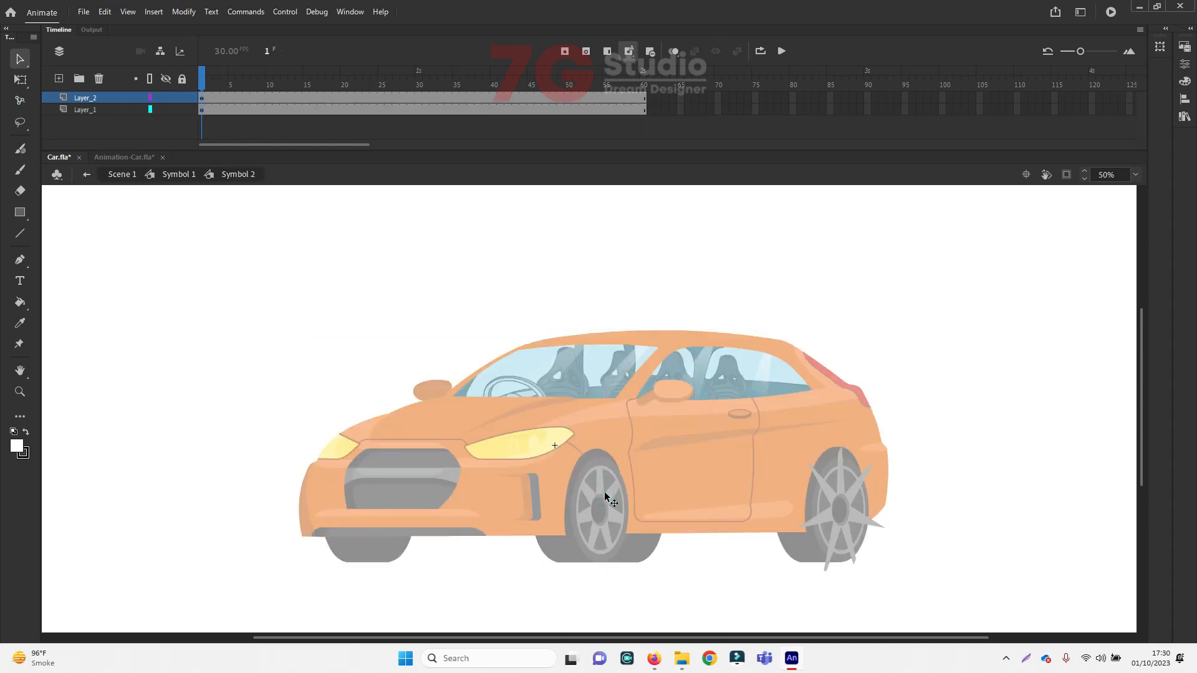
double_click(603, 501)
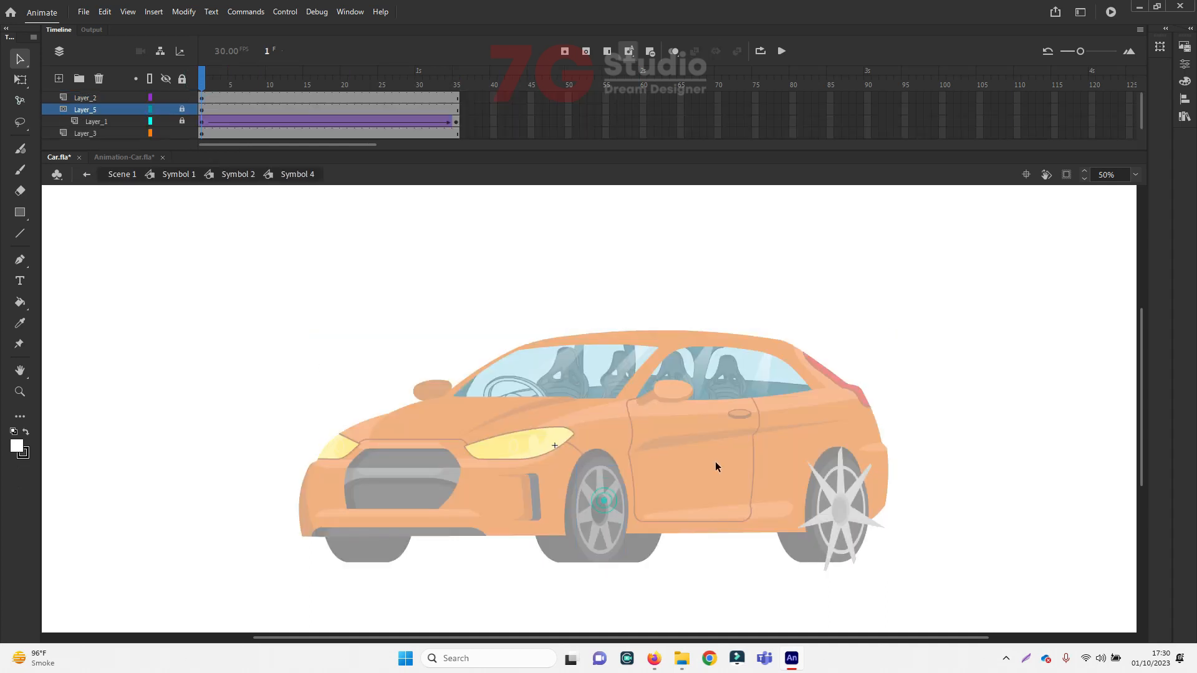
double_click(469, 315)
left_click(627, 502)
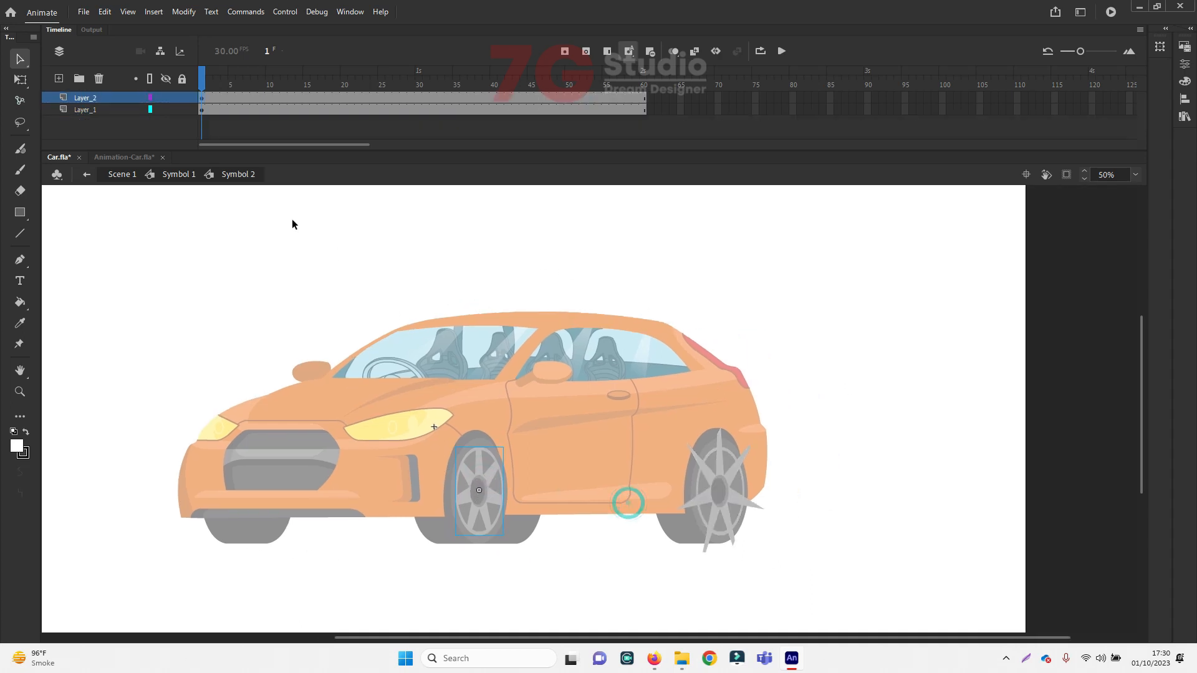
left_click(113, 109)
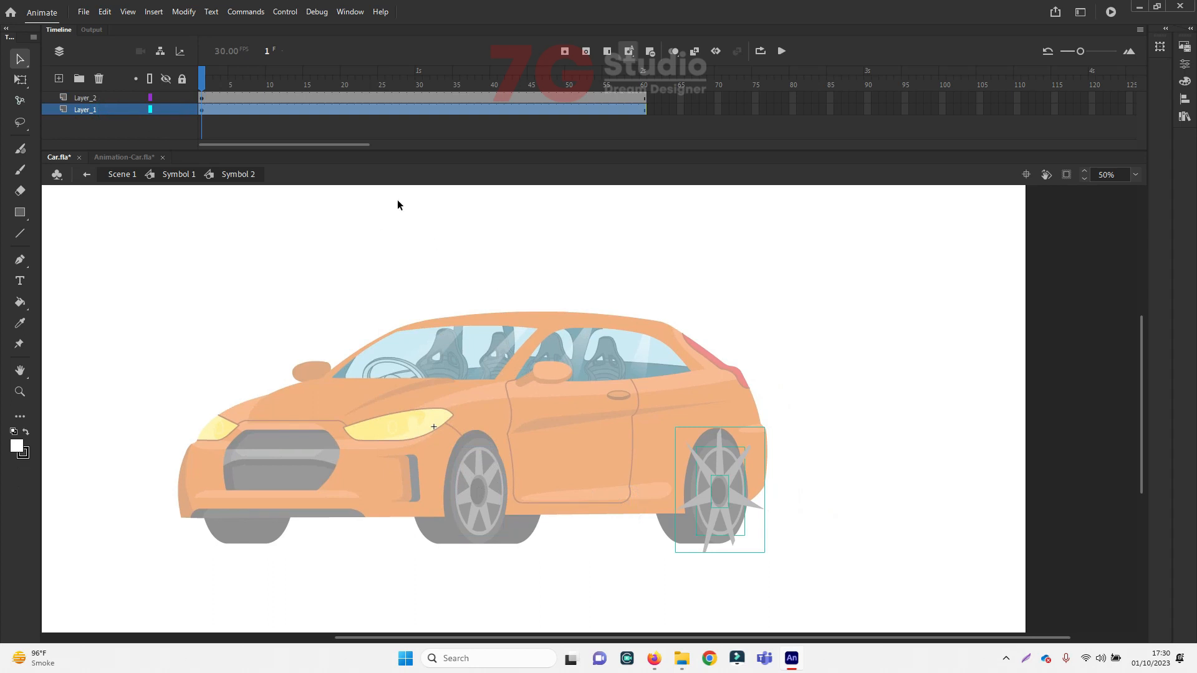
left_click(490, 502)
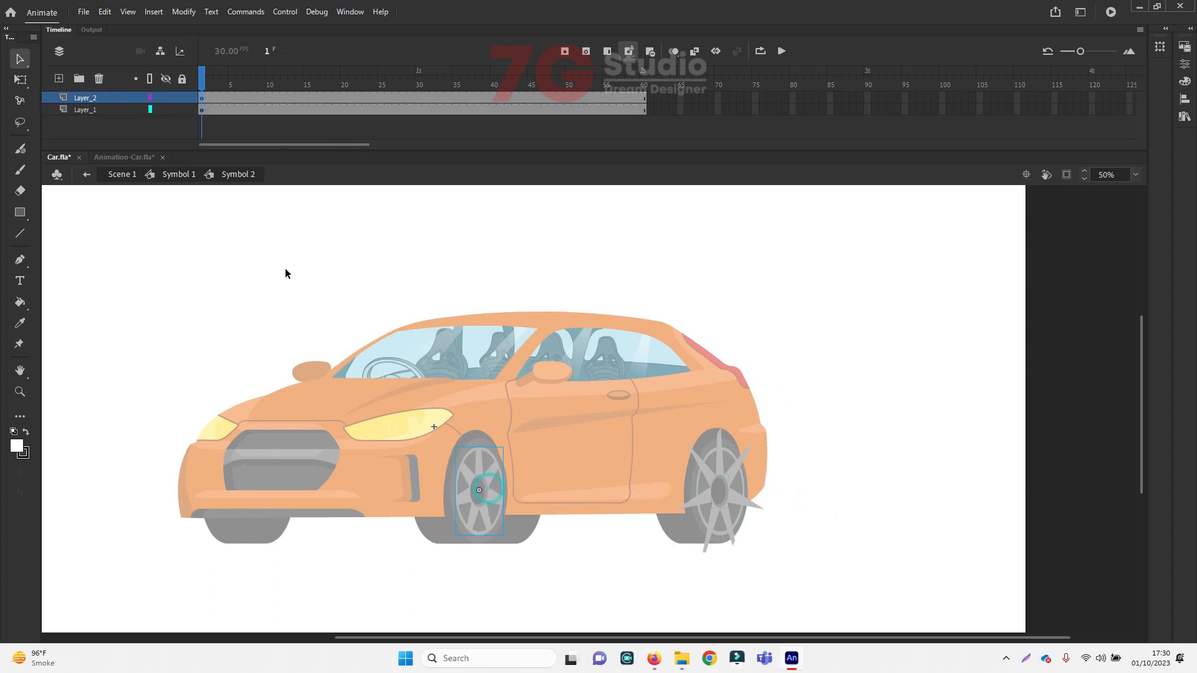
right_click(110, 98)
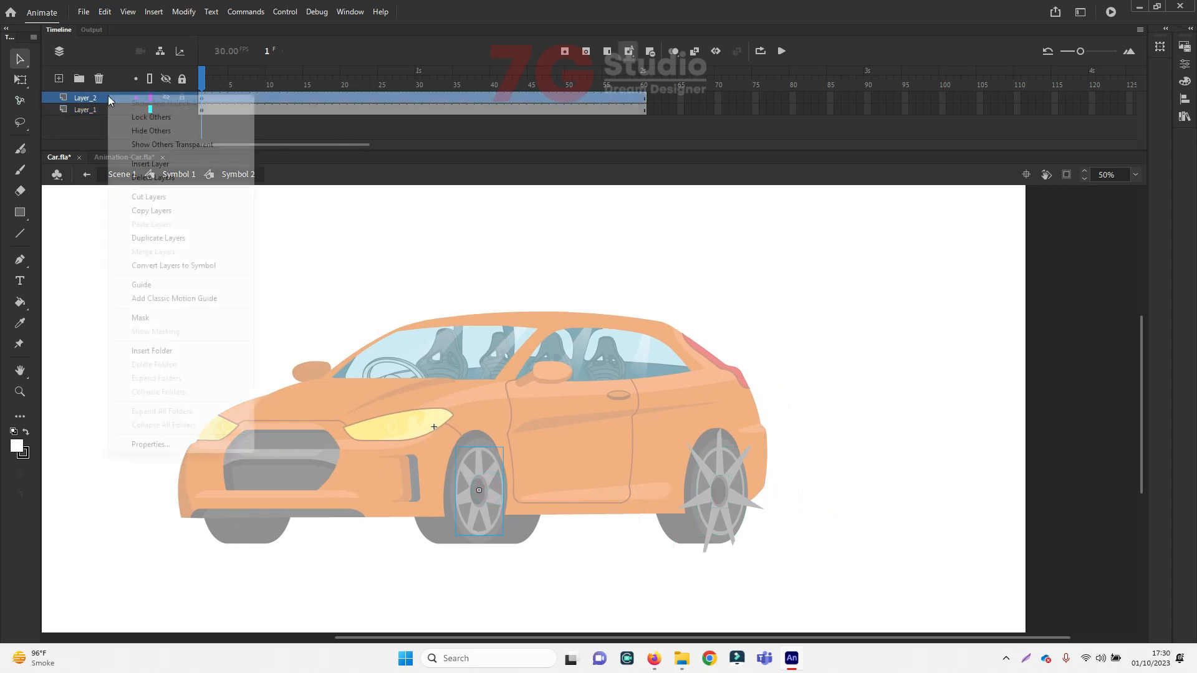
left_click(148, 239)
left_click_drag(488, 496, 724, 493)
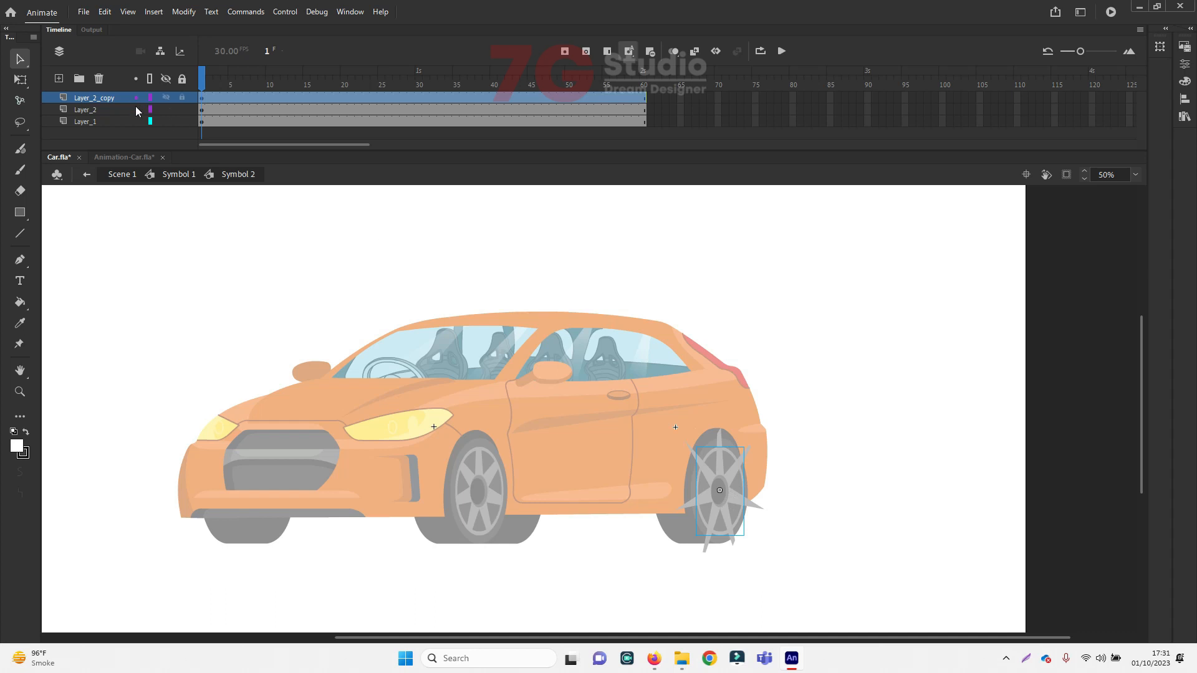
Delete Layer_1 with the old rear rim parts and return to Scene 1
left_click(121, 121)
left_click(100, 79)
left_click(100, 79)
double_click(749, 283)
double_click(749, 283)
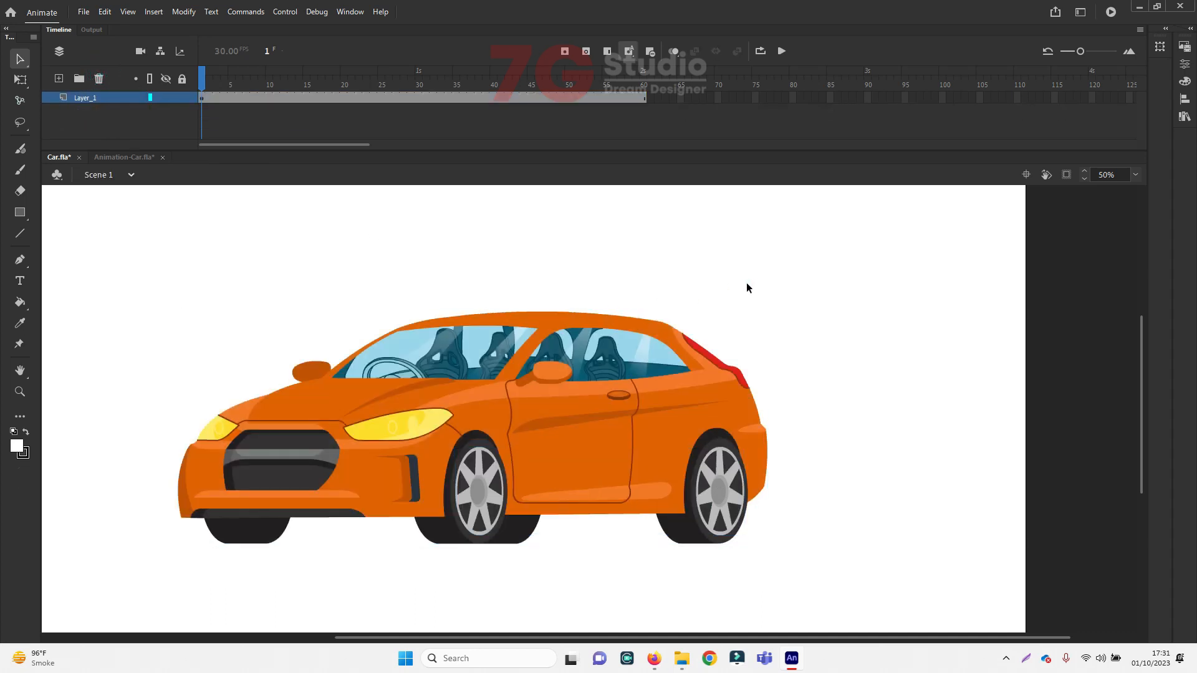
Scrub the main timeline to preview both wheels rotating on the whole car
left_click(530, 278, "ctrl+alt")
left_click_drag(675, 359, 522, 322)
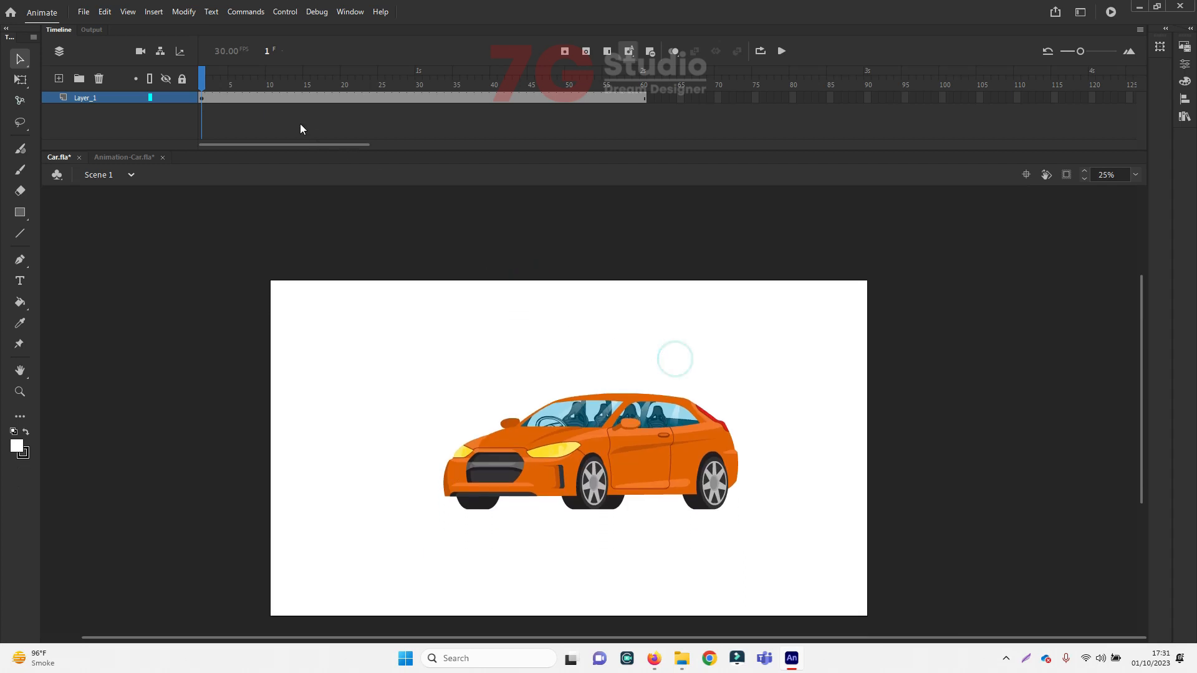
left_click_drag(204, 83, 177, 175)
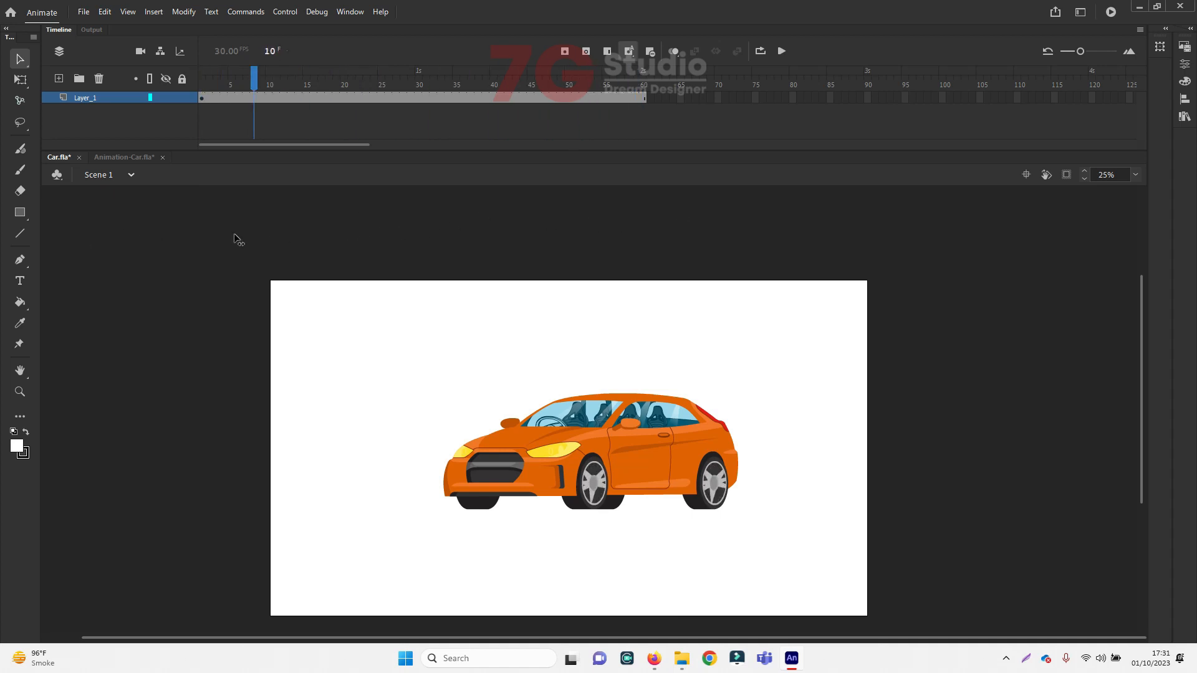
Set the spokes' classic tween inside Symbol 4 to rotate Counter clockwise and scrub the timeline to preview it
double_click(593, 470)
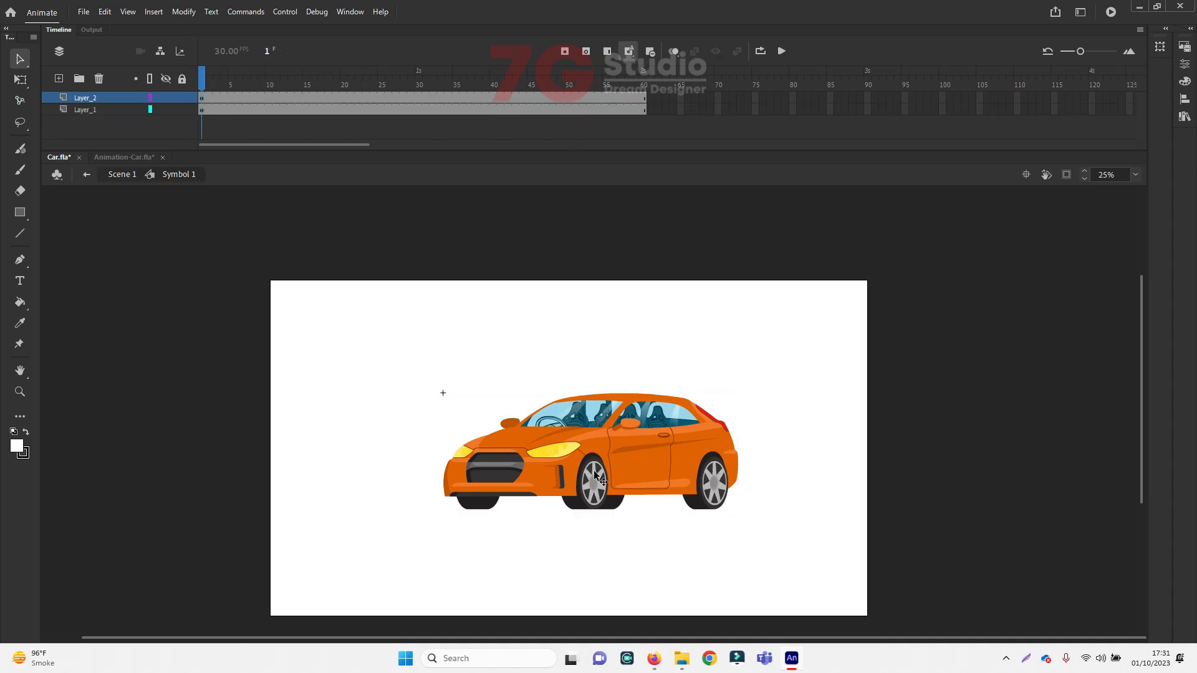
double_click(594, 470)
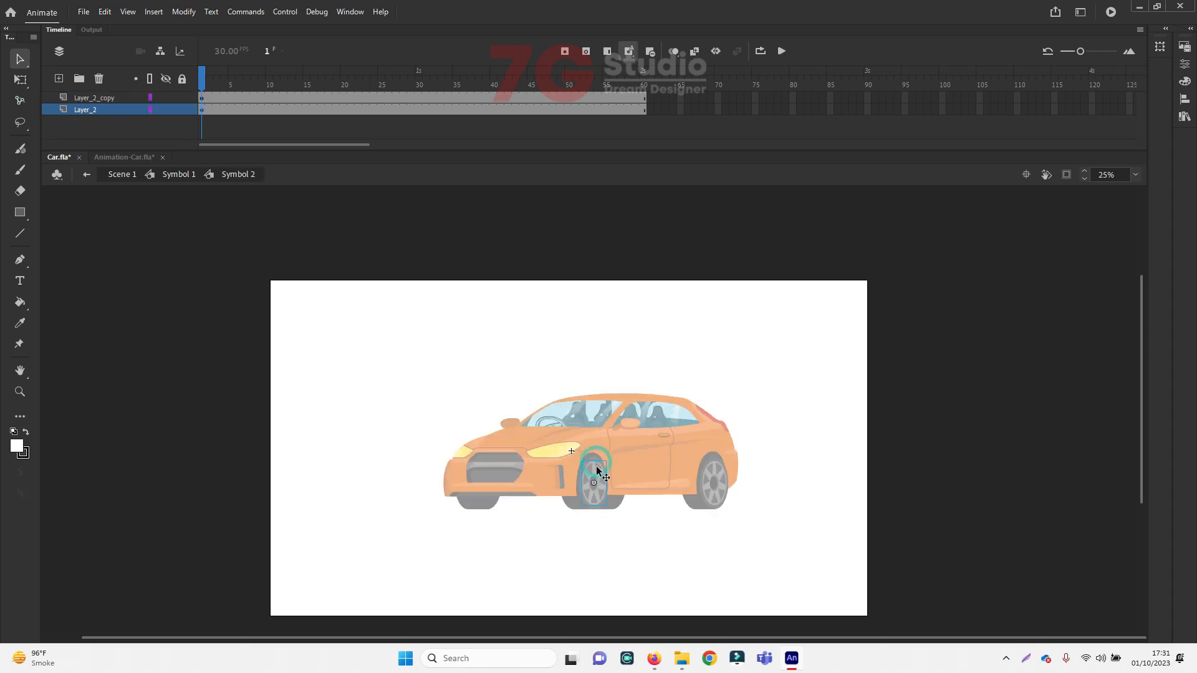
double_click(595, 467)
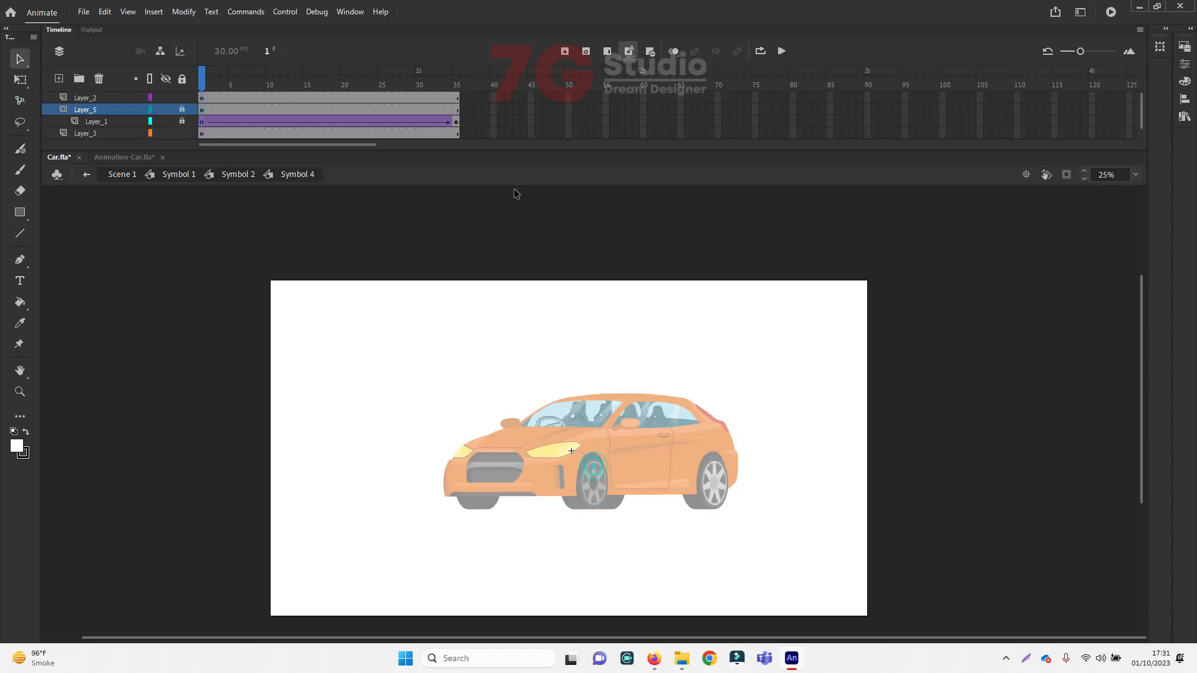
left_click(382, 122)
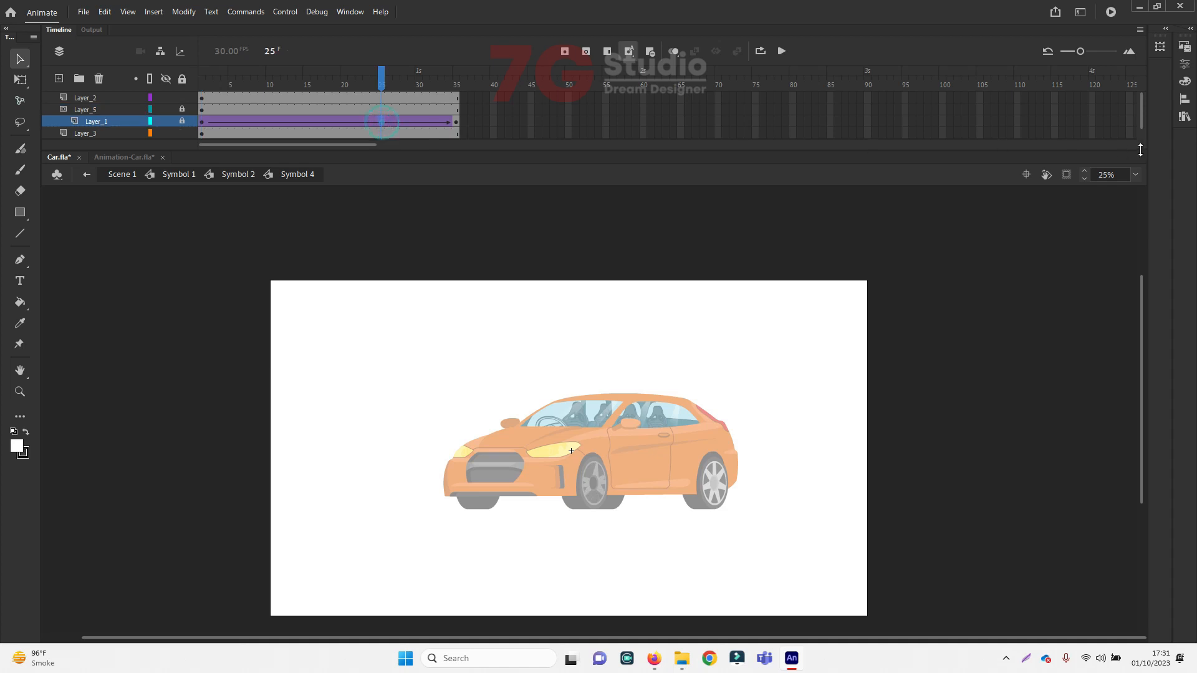
left_click(1185, 64)
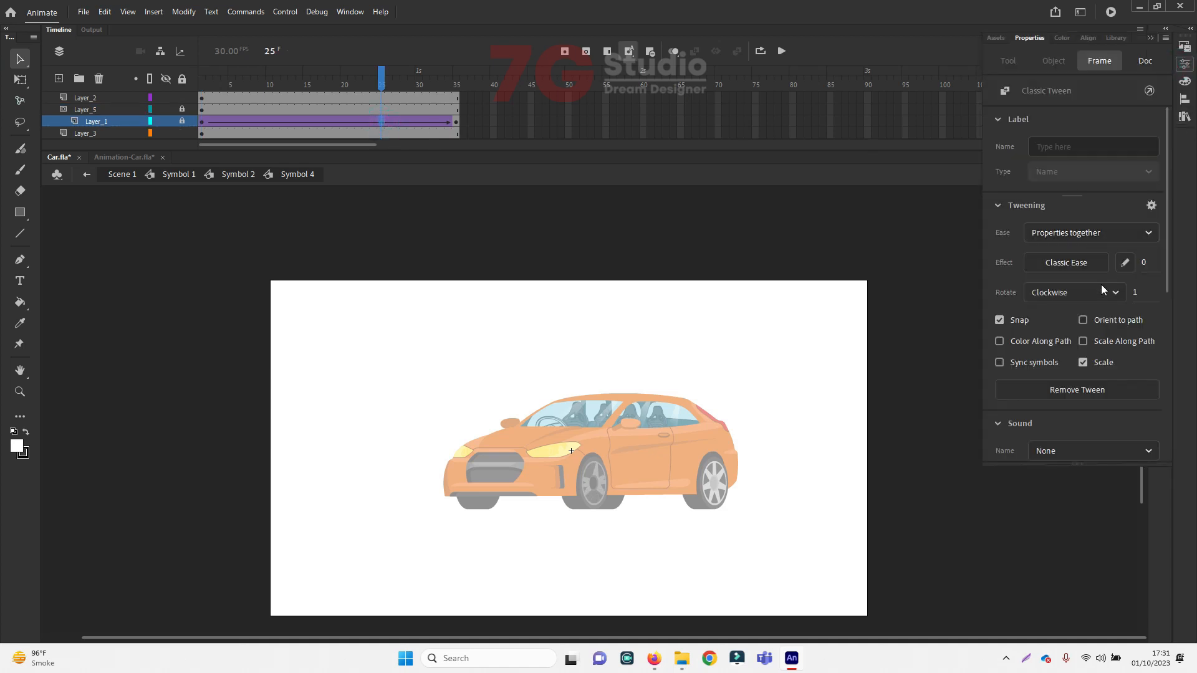
left_click(1067, 294)
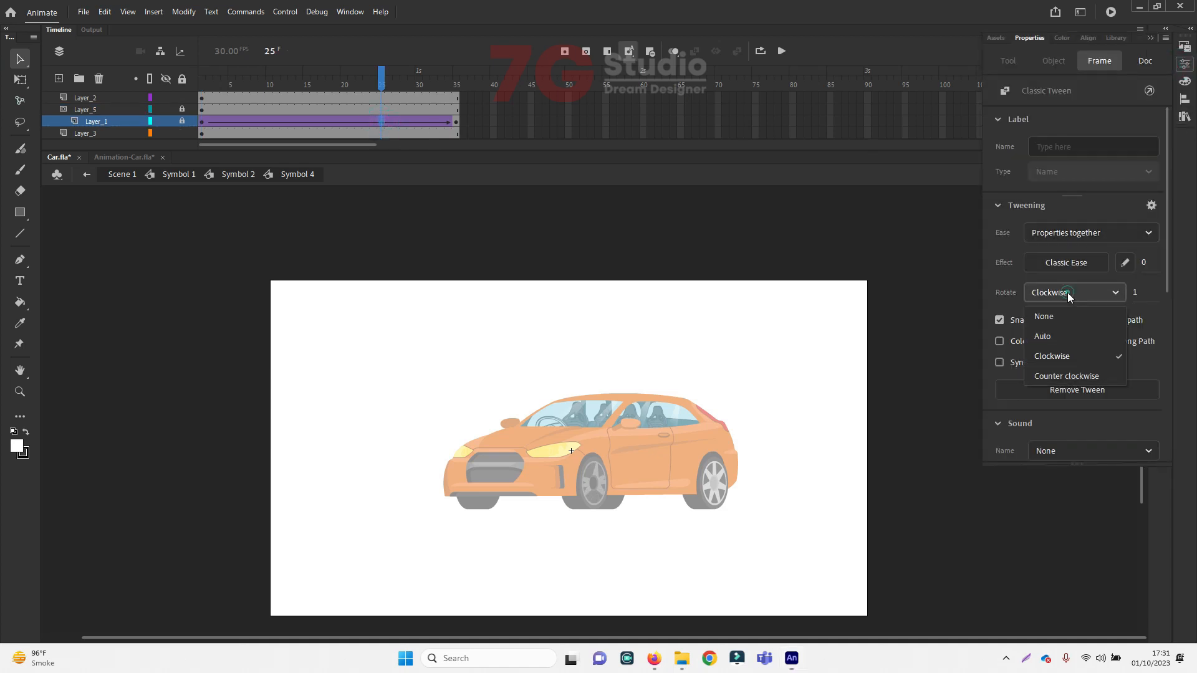
left_click(1071, 377)
left_click_drag(381, 87, 328, 122)
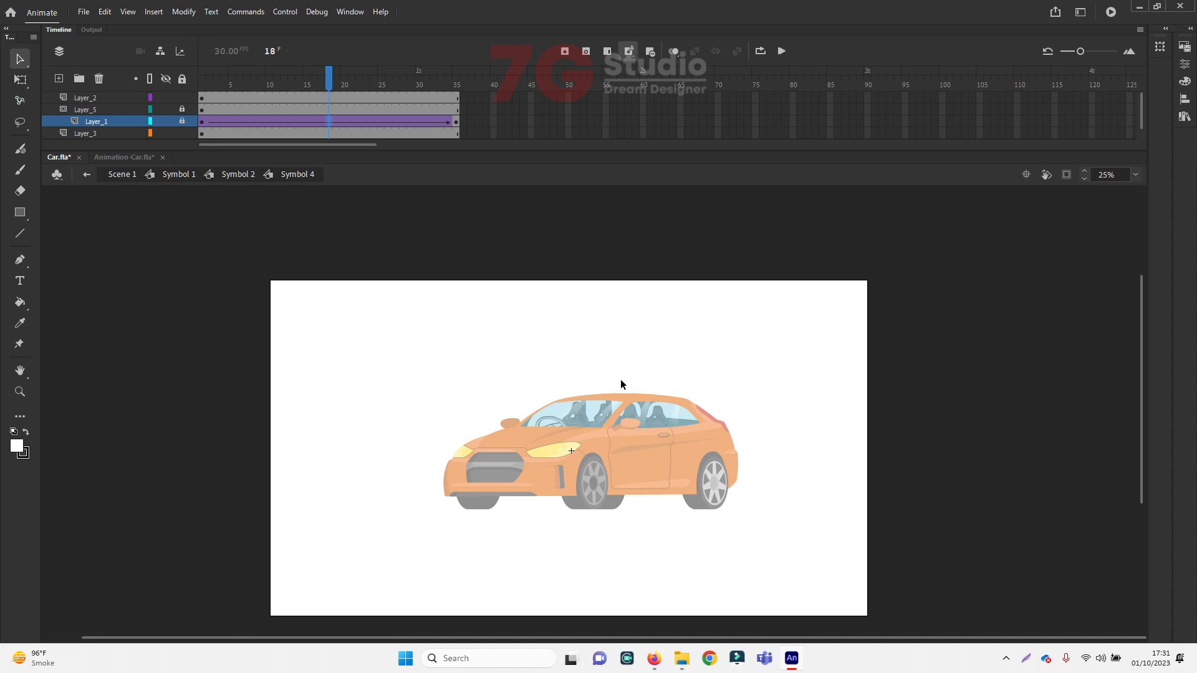
double_click(475, 358)
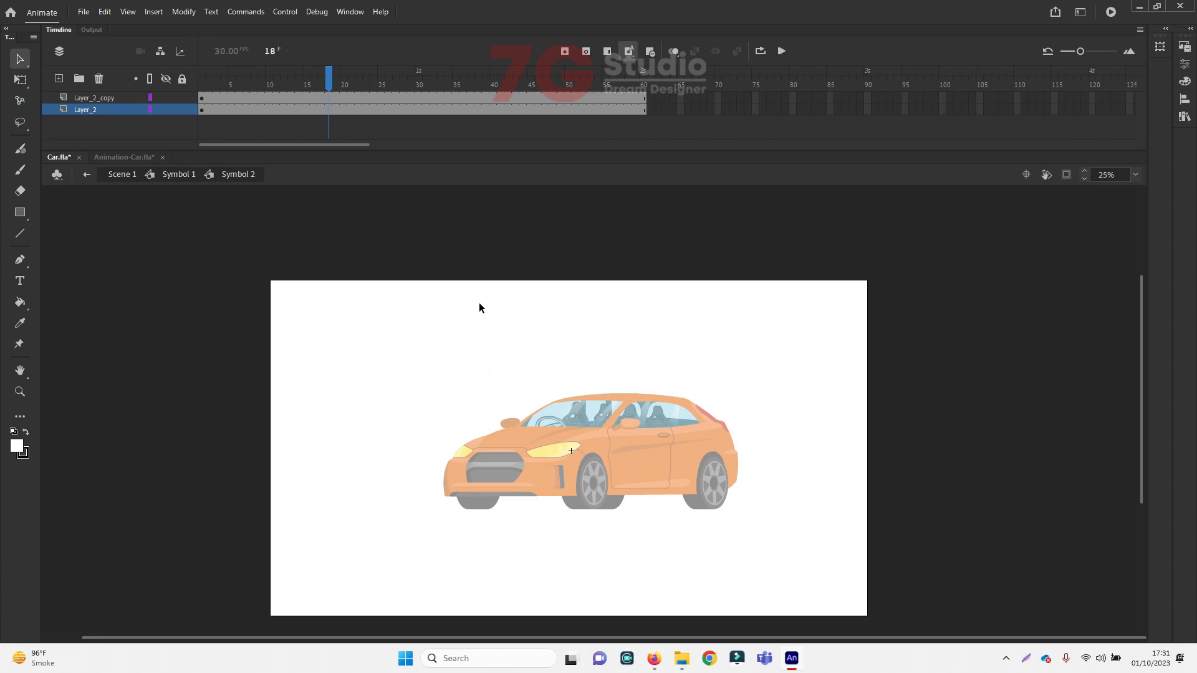
left_click(1006, 658)
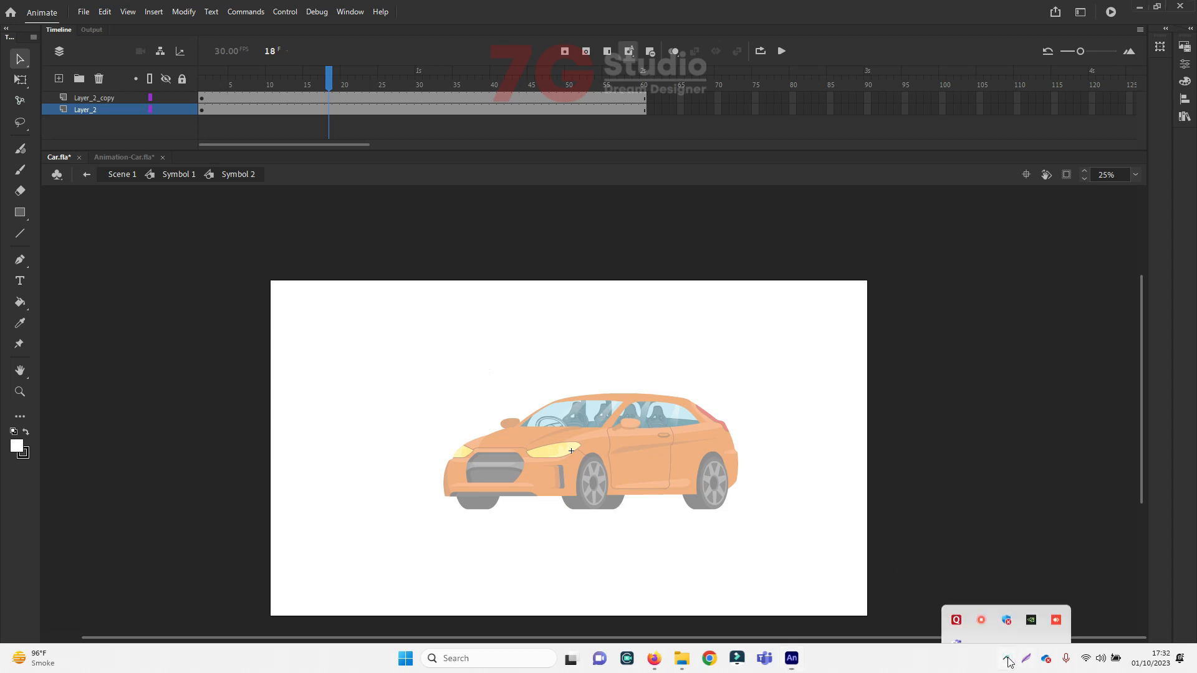
left_click(981, 597)
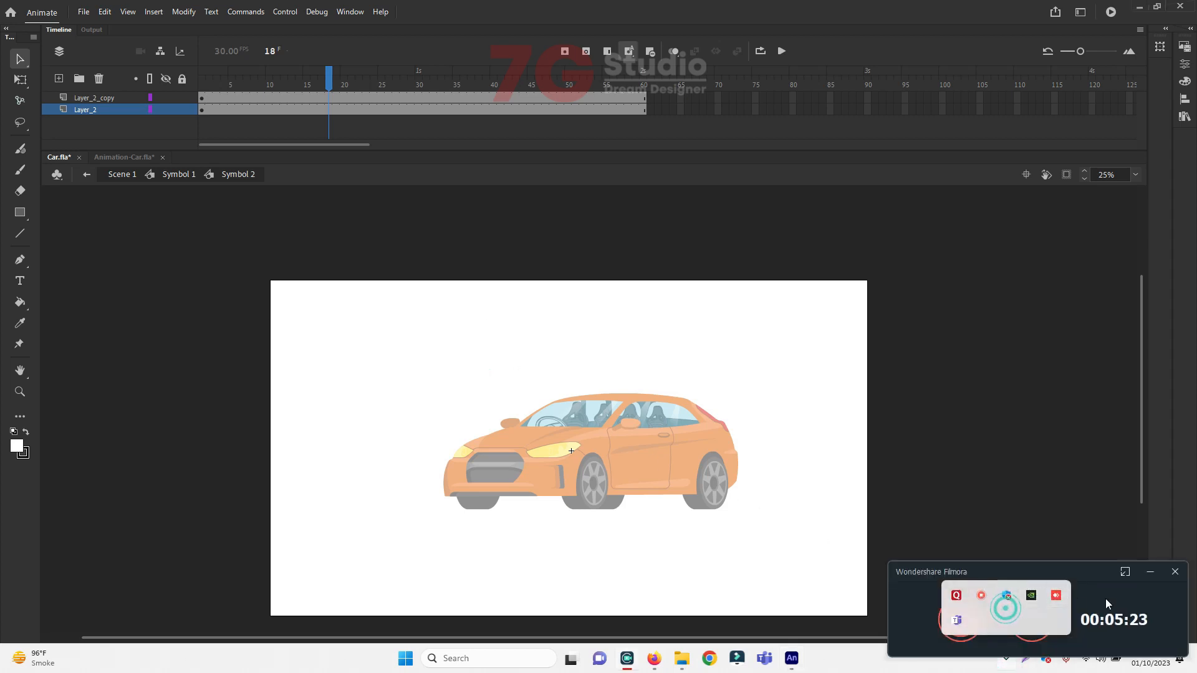
left_click(1030, 620)
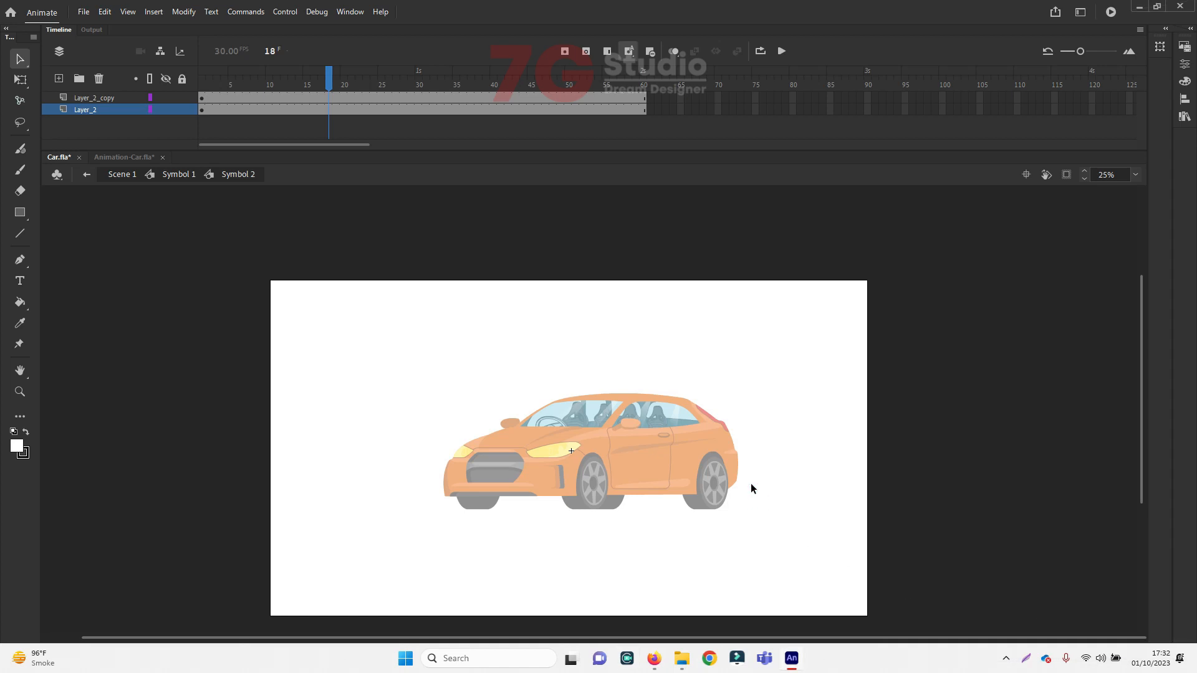
Leave Symbol 2 and return to Scene 1
double_click(752, 484)
double_click(751, 484)
left_click(752, 485)
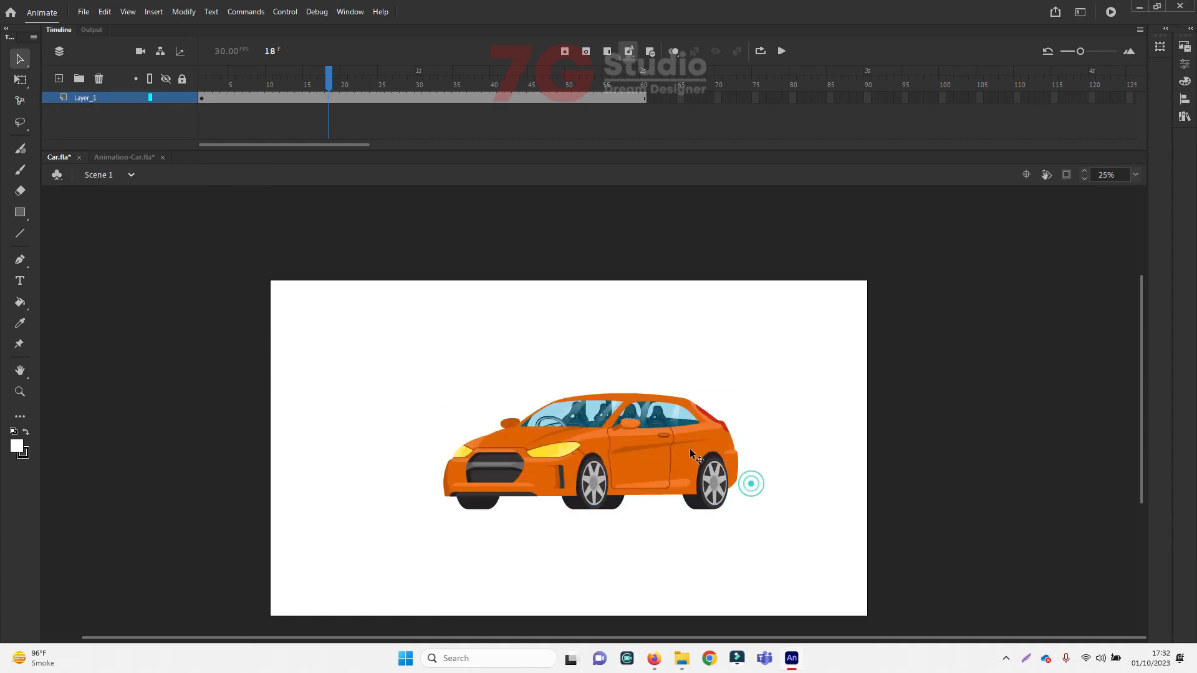
Try to keyframe the car at frame 47 on the main timeline and move it beyond the stage's right edge
left_click(597, 412, "alt")
left_click_drag(330, 80, 546, 94)
left_click_drag(494, 381, 739, 530)
left_click_drag(664, 455, 858, 417)
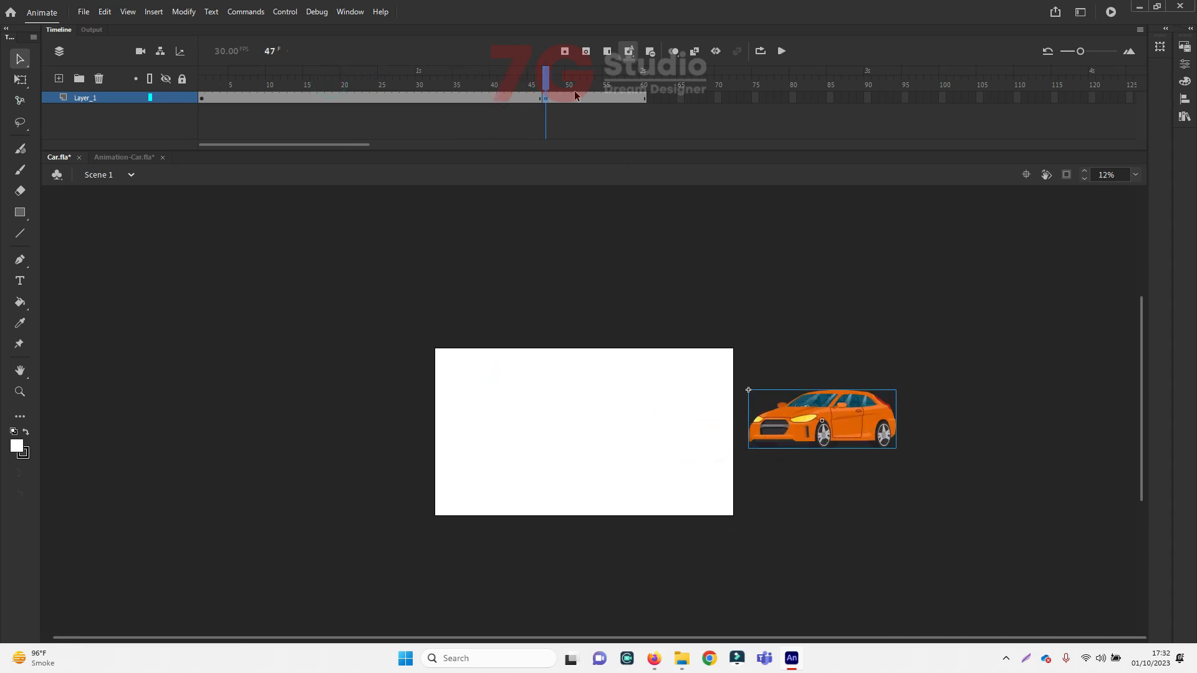
key("ctrl+z")
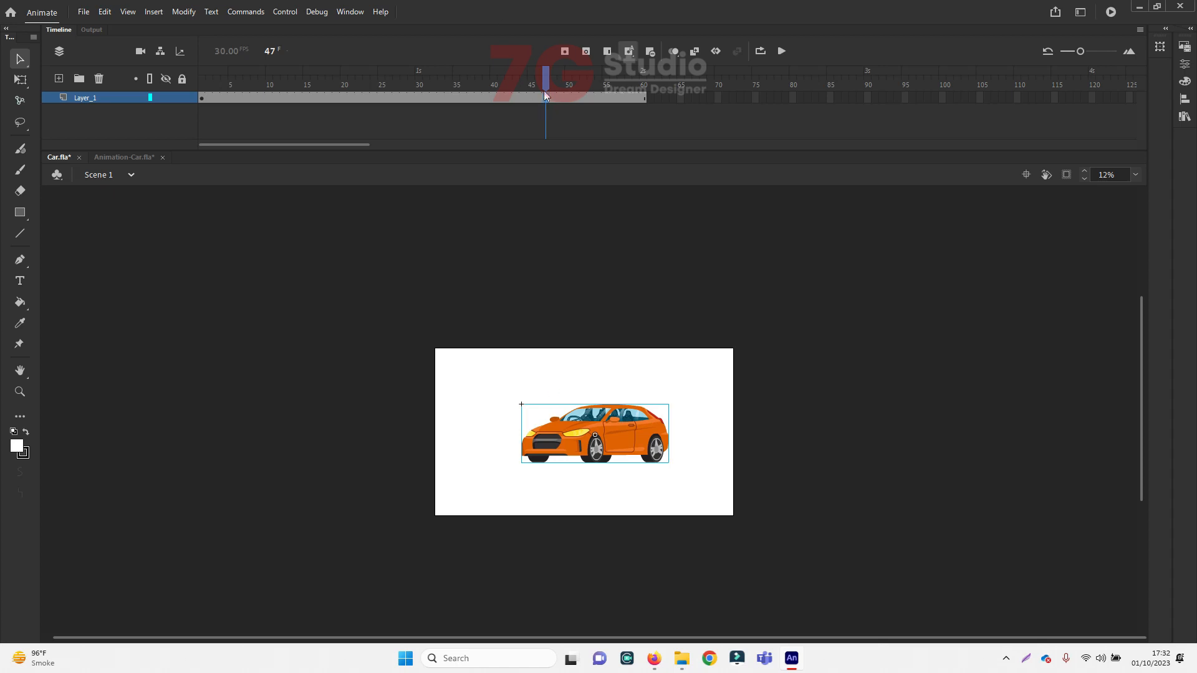
Place the car beyond the stage's right edge at frame 1 and beyond its left edge at a new frame 40 keyframe
left_click_drag(545, 93, 201, 93)
left_click_drag(598, 436, 874, 412)
left_click(493, 98)
key("F6")
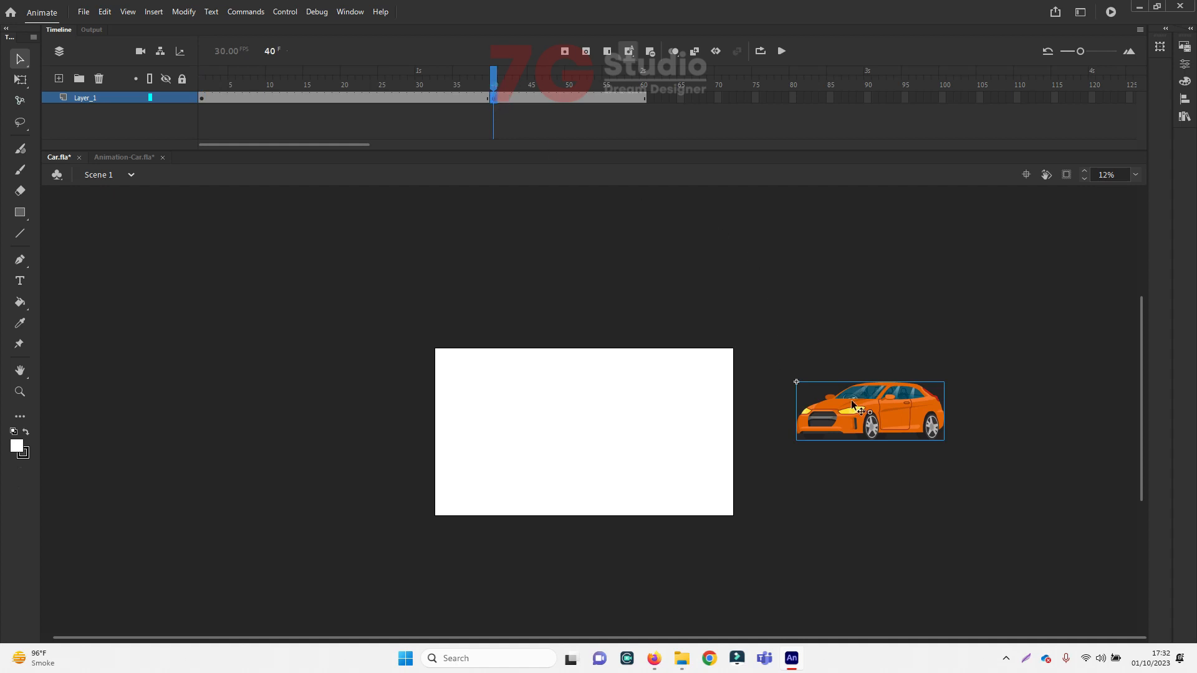
left_click_drag(904, 421, 356, 436)
Create a classic tween between the car's keyframes at frames 1 and 40, and play the timeline to preview the drive
left_click(411, 98)
right_click(412, 98)
left_click(458, 106)
left_click_drag(409, 74, 201, 75)
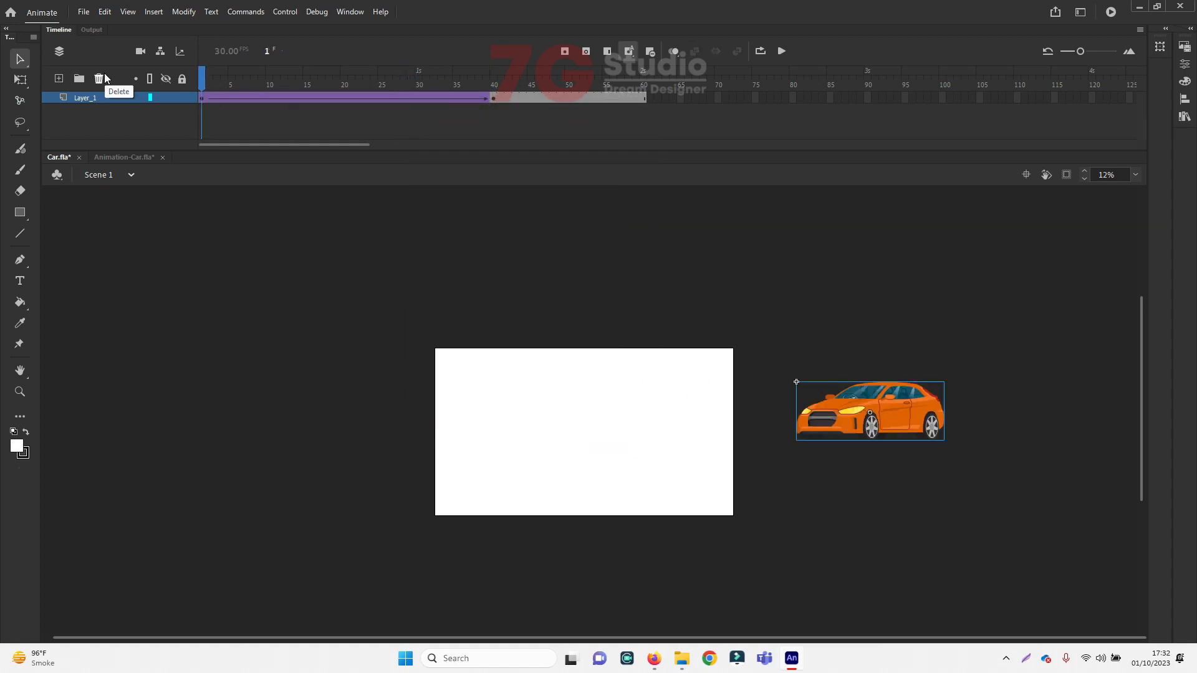
key("Return")
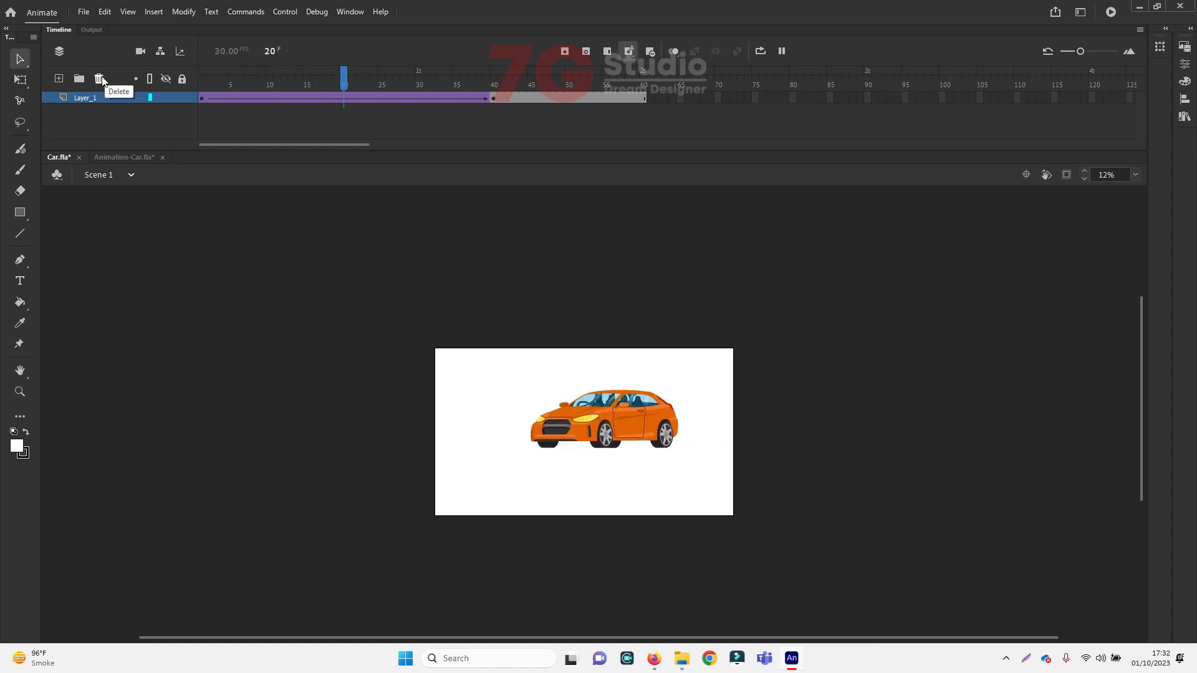
left_click_drag(645, 76, 378, 121)
Lengthen the car's classic tween by repeatedly inserting frames over a selected span, until its end keyframe sits at about frame 274
left_click_drag(259, 99, 385, 119)
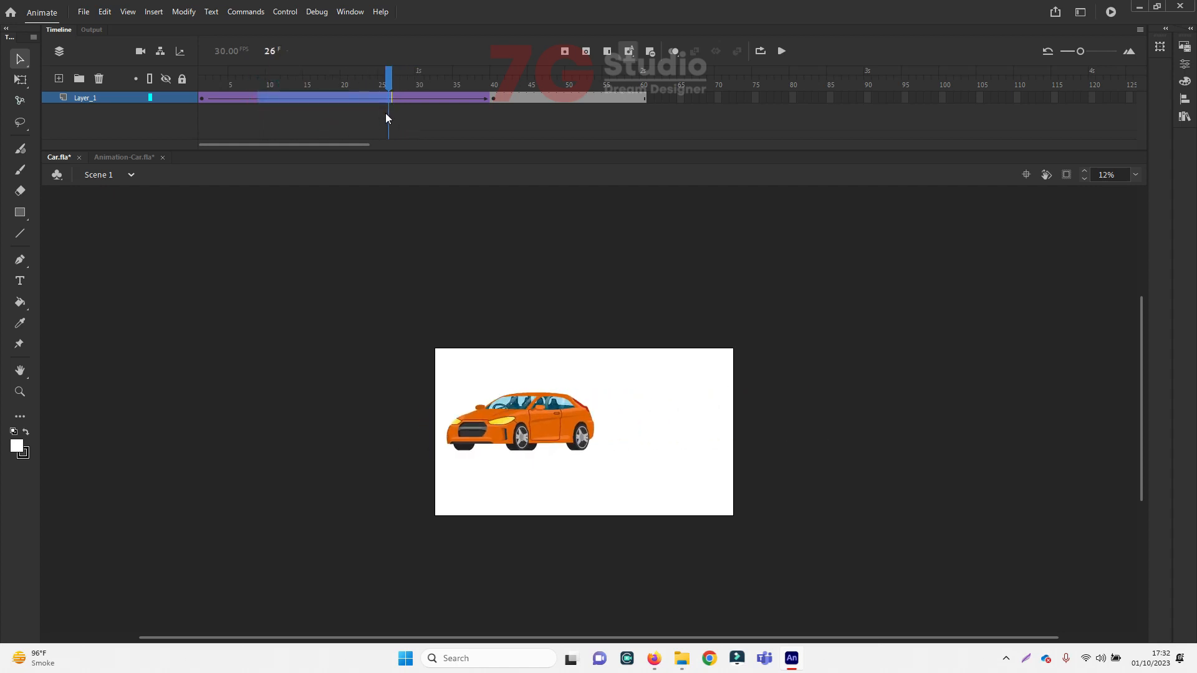
key("F5")
key("F5")
key("F5")
key("F5")
key("F5")
key("F5")
key("F5")
key("F5")
key("F5")
key("F5")
key("F5")
key("F5")
key("F5")
Preview the lengthened car movement, and undo the inserted frames, classic tween and car keyframes on the main timeline
left_click(410, 111)
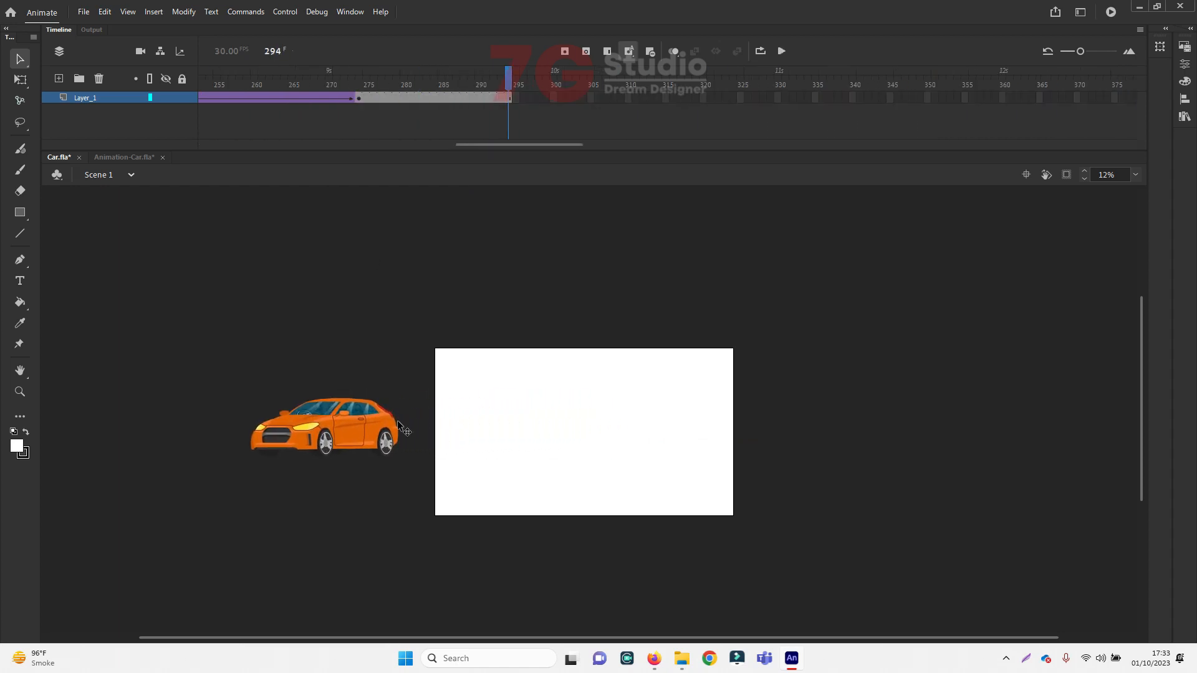
key("shift+F5")
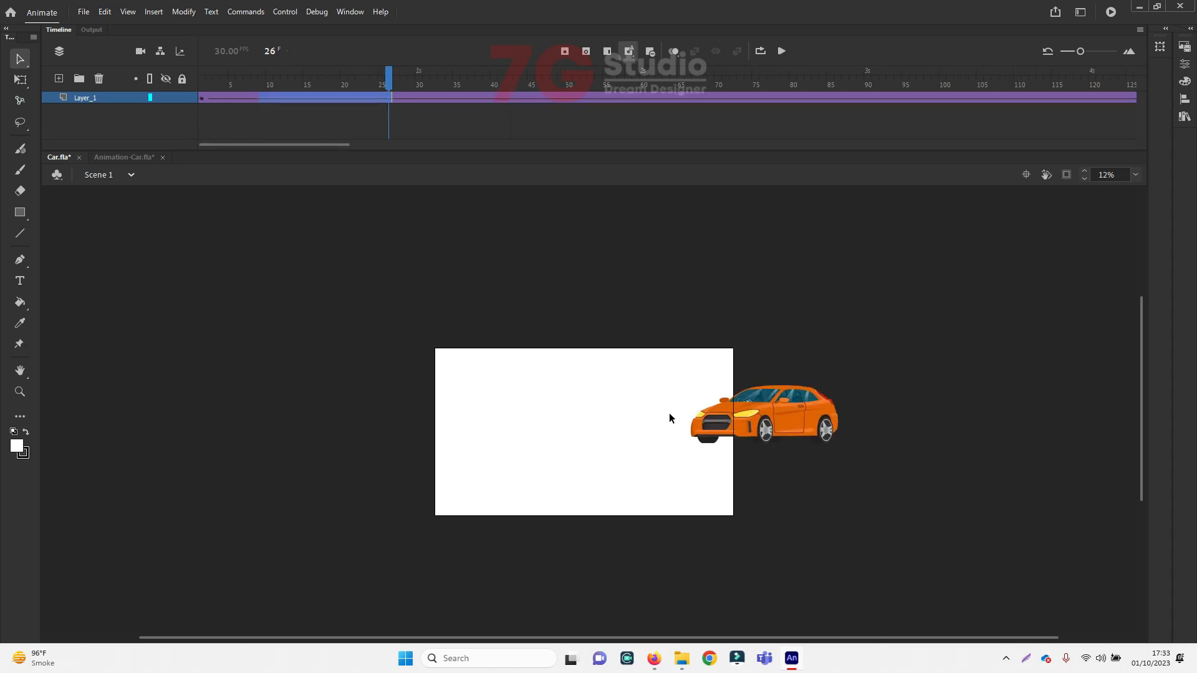
key("Return")
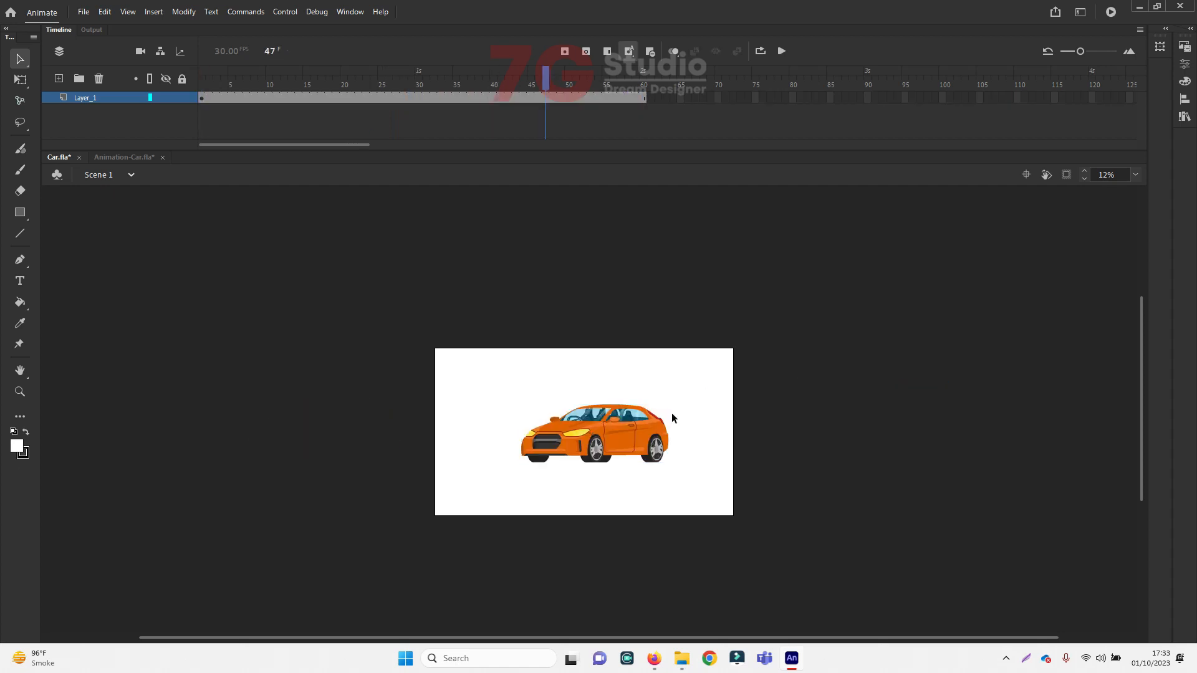